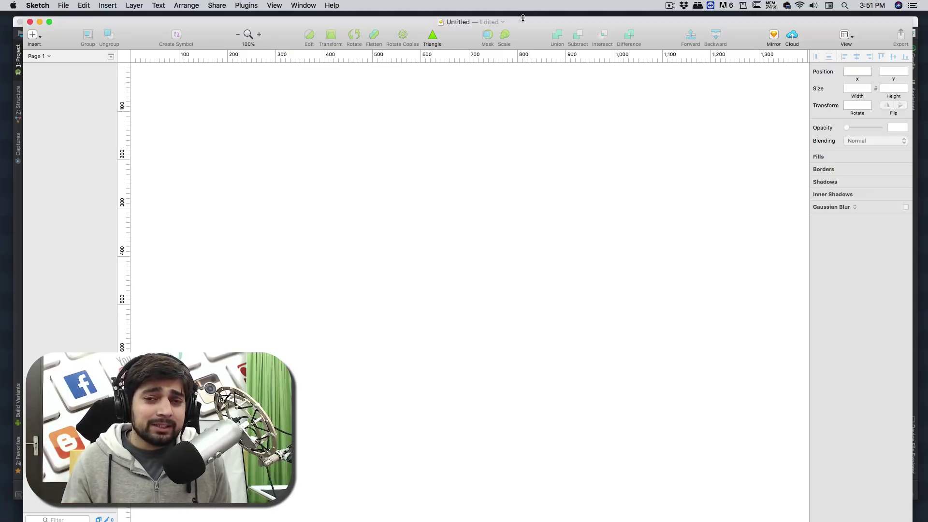
Add an iPhone X artboard from the presets, then delete it
drag(526, 21, 521, 21)
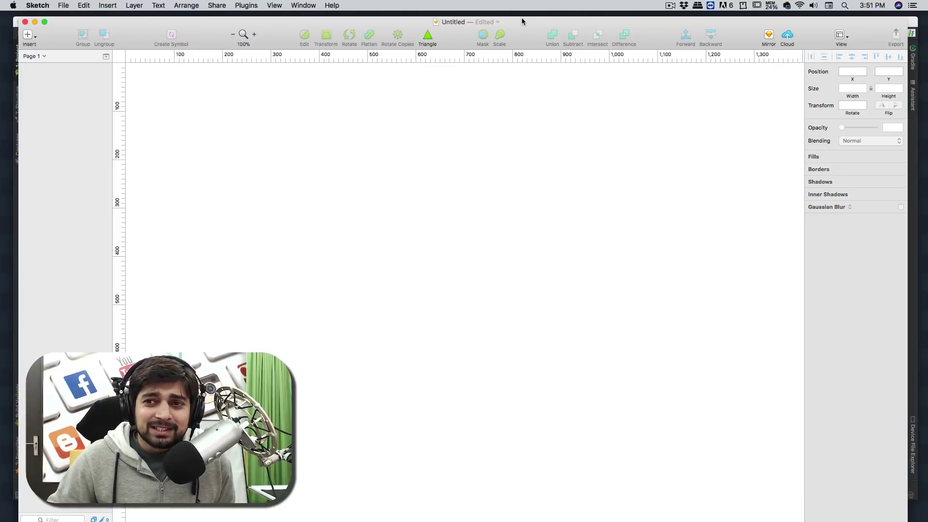
drag(526, 22, 522, 22)
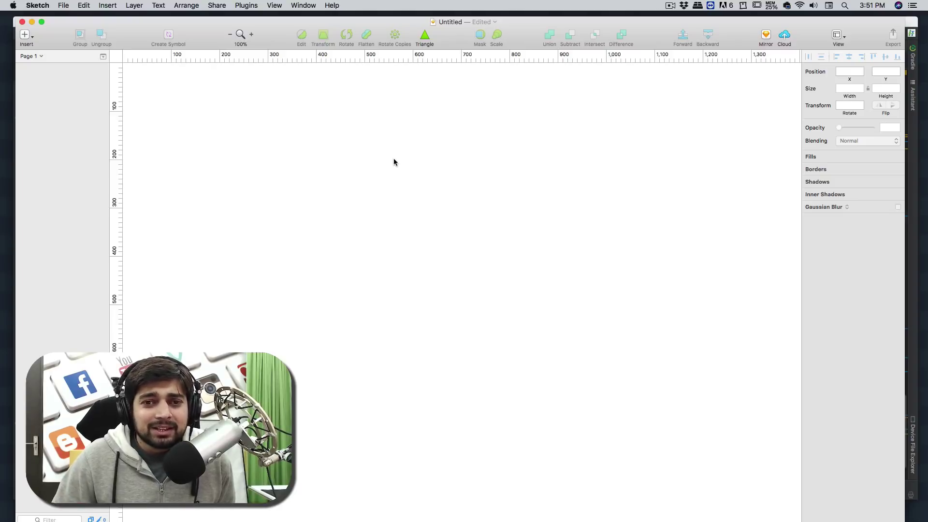
key(a)
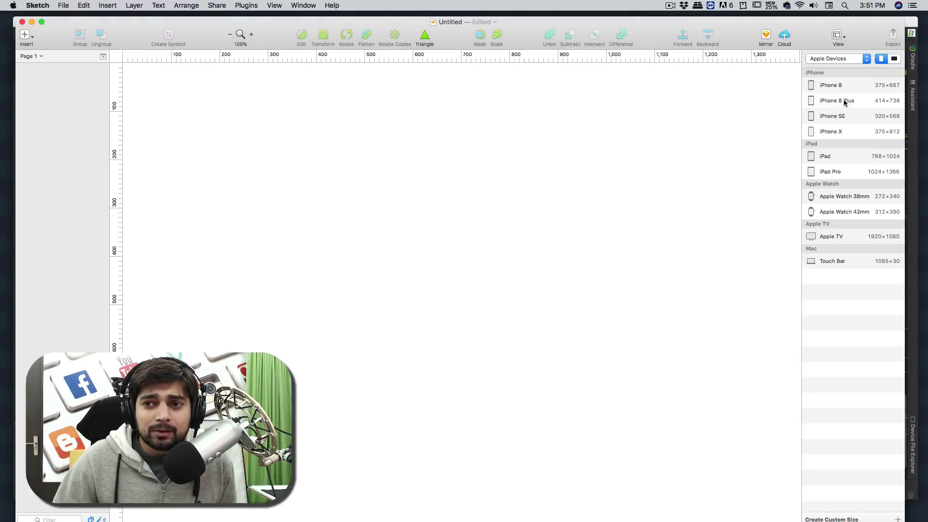
click(838, 135)
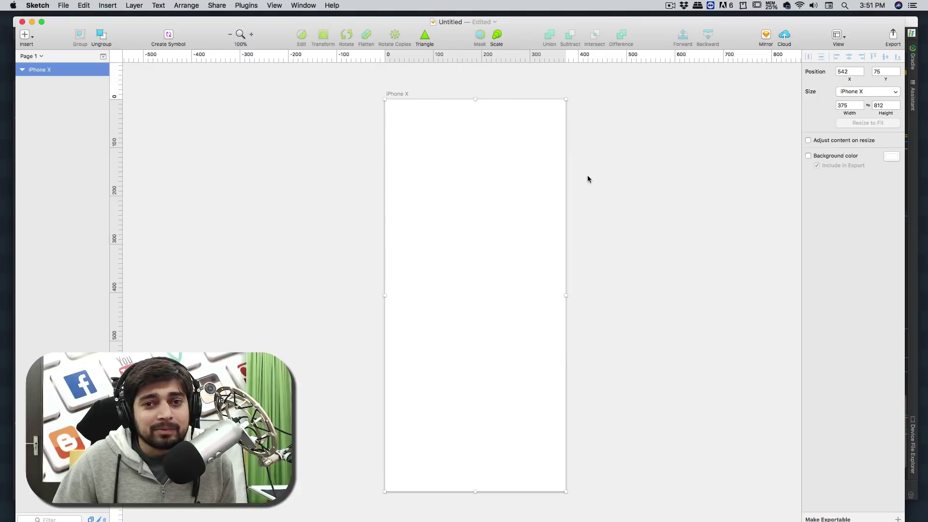
click(622, 168)
drag(622, 167, 504, 206)
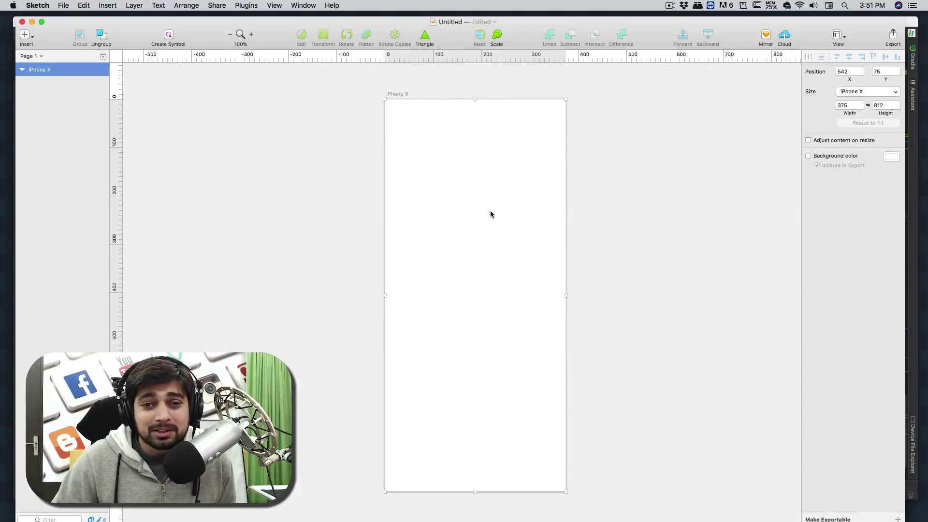
key(BackSpace)
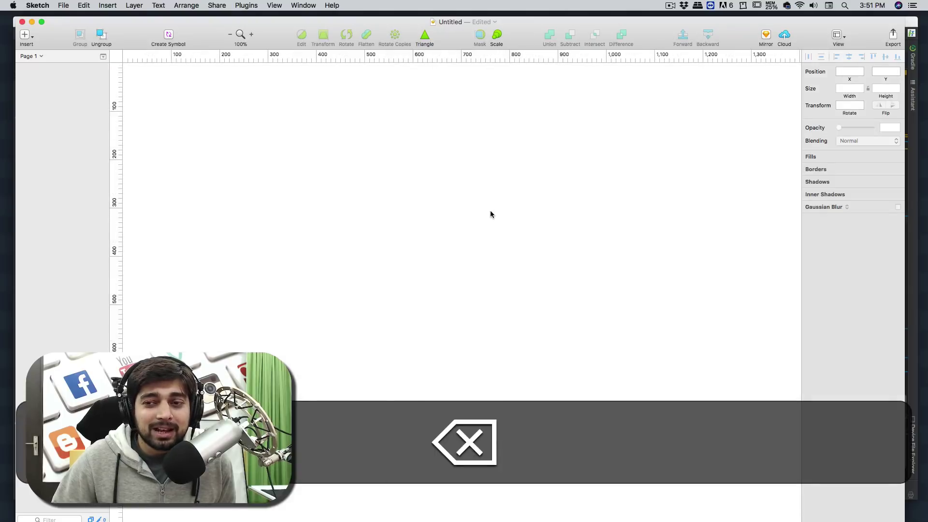
Add an iPhone 8 Plus (414×736) artboard from the presets
key(a)
click(842, 105)
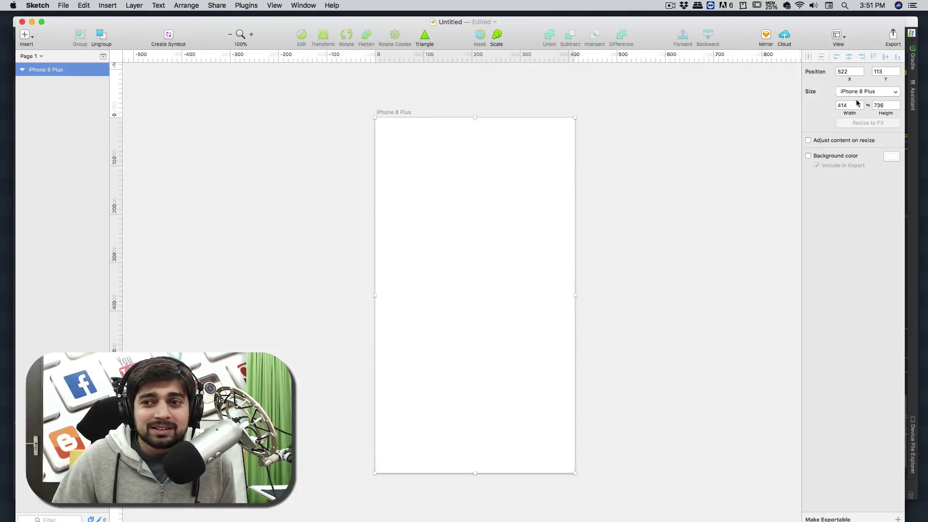
click(590, 194)
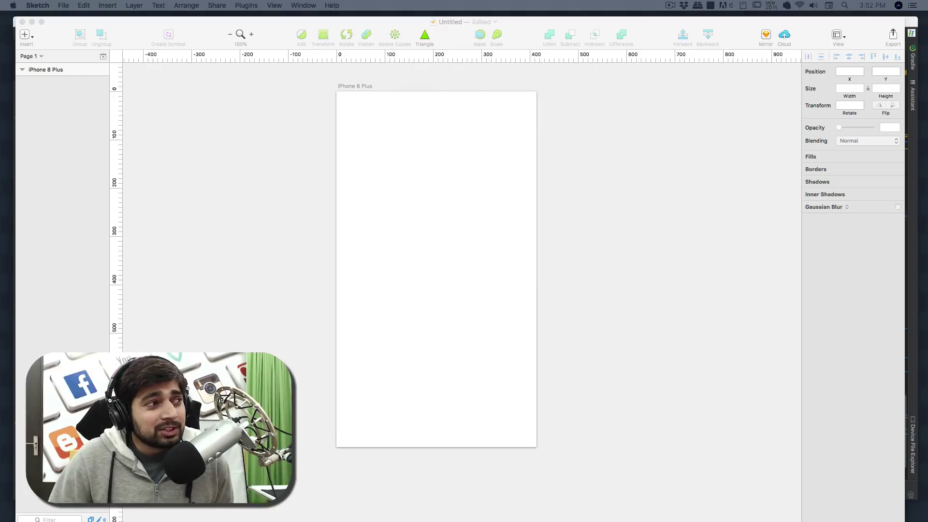
Download the original-size Pexels photo to the Desktop and dismiss the Storyblocks promo
key(super+Tab)
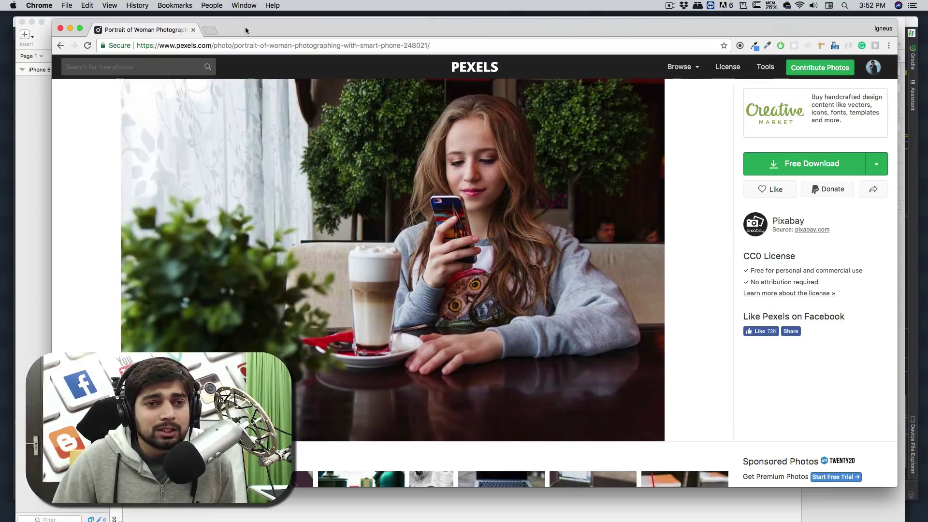
click(874, 167)
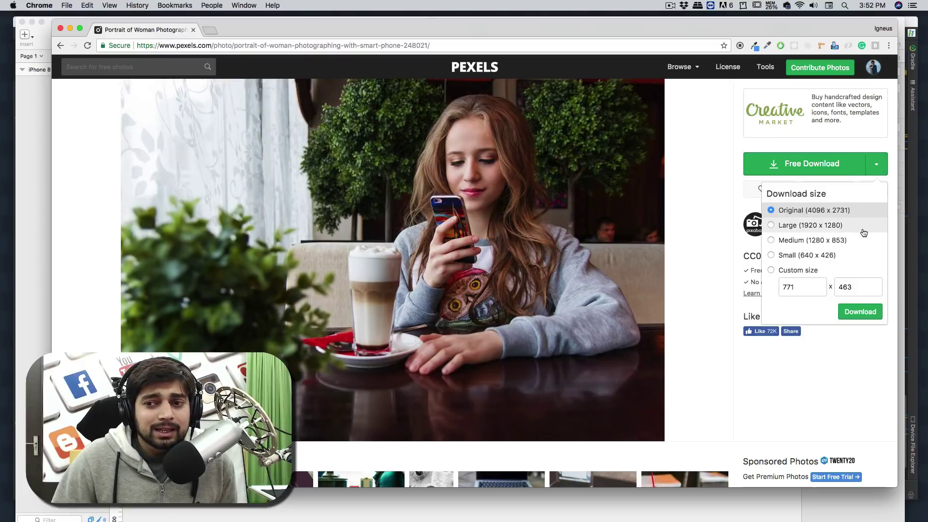
click(855, 311)
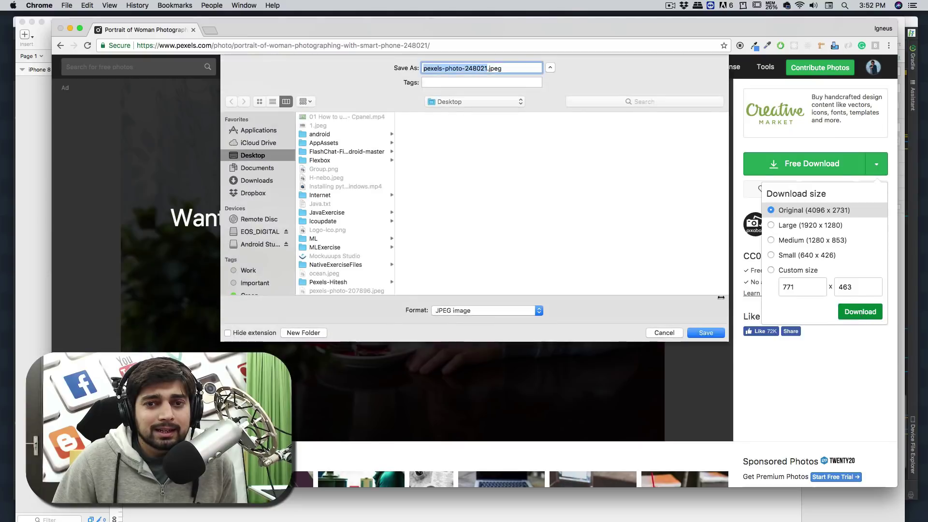
click(706, 332)
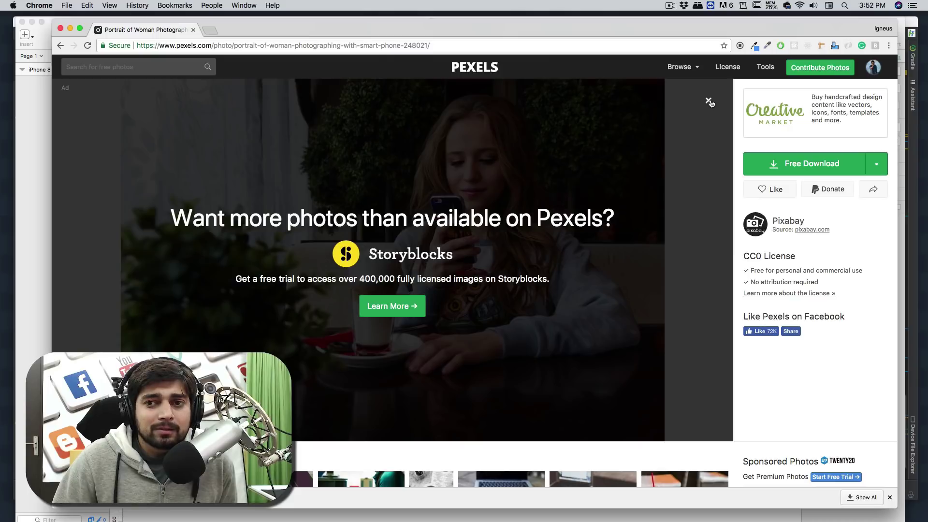
click(709, 101)
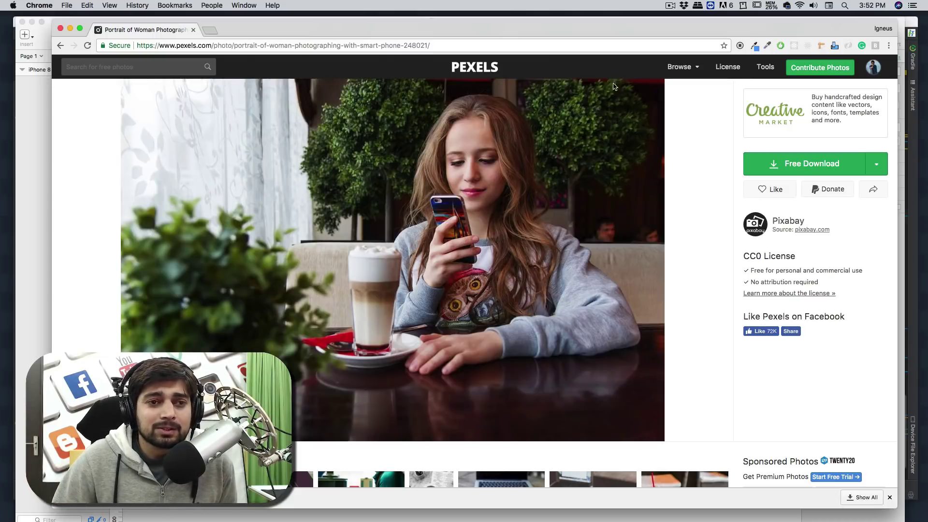
click(35, 137)
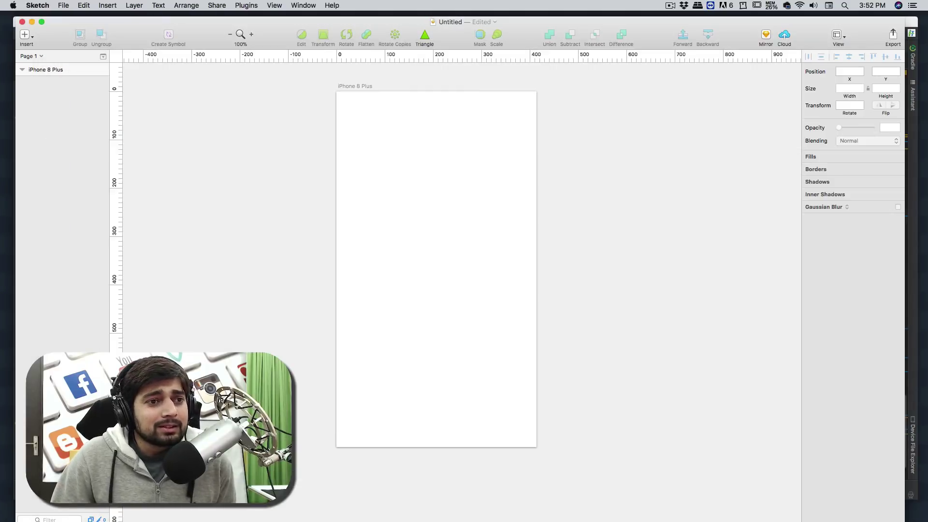
Drop pexels-photo-248021.jpeg onto the canvas and shrink it to 964×643 inside the artboard
drag(34, 137, 439, 233)
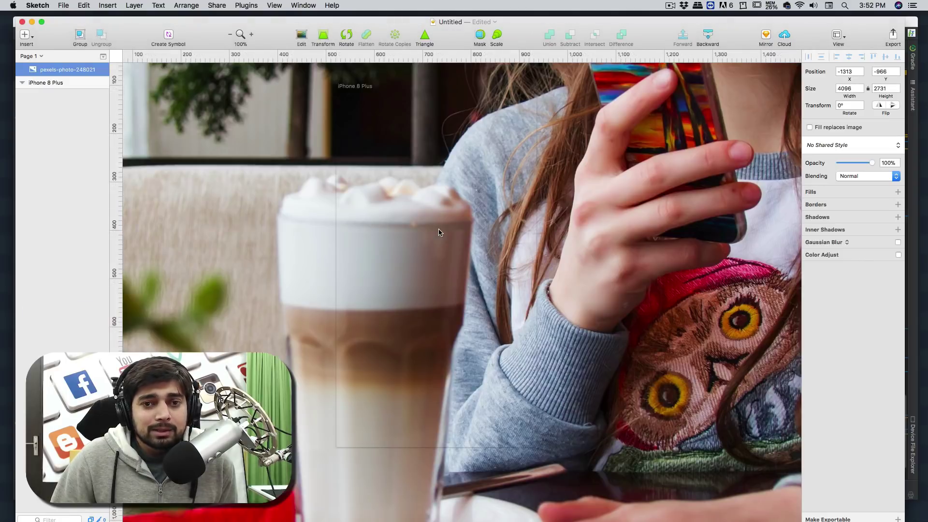
key(super+1)
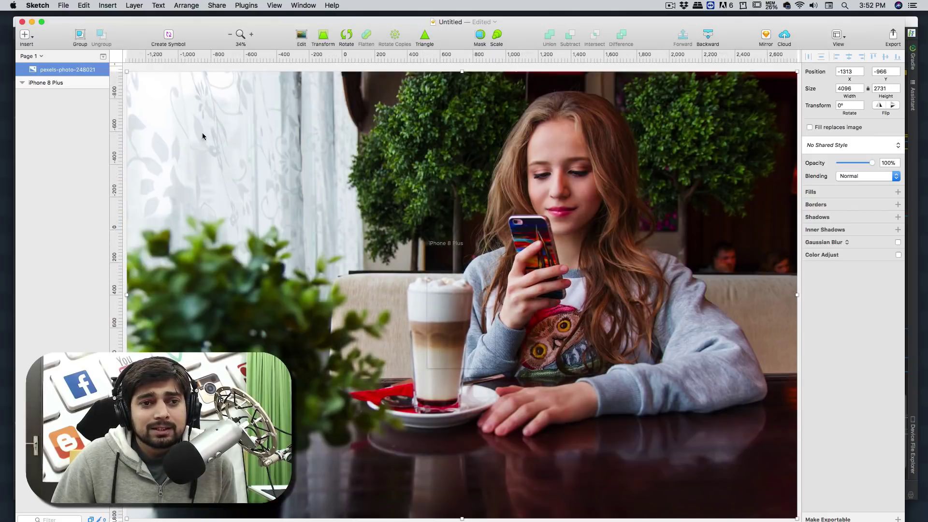
drag(127, 72, 412, 297)
drag(620, 380, 480, 306)
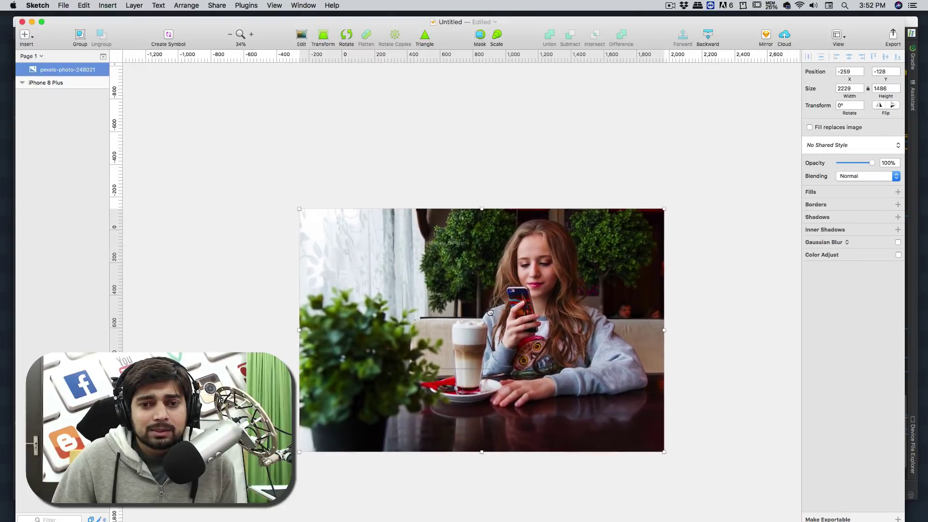
drag(654, 443, 499, 342)
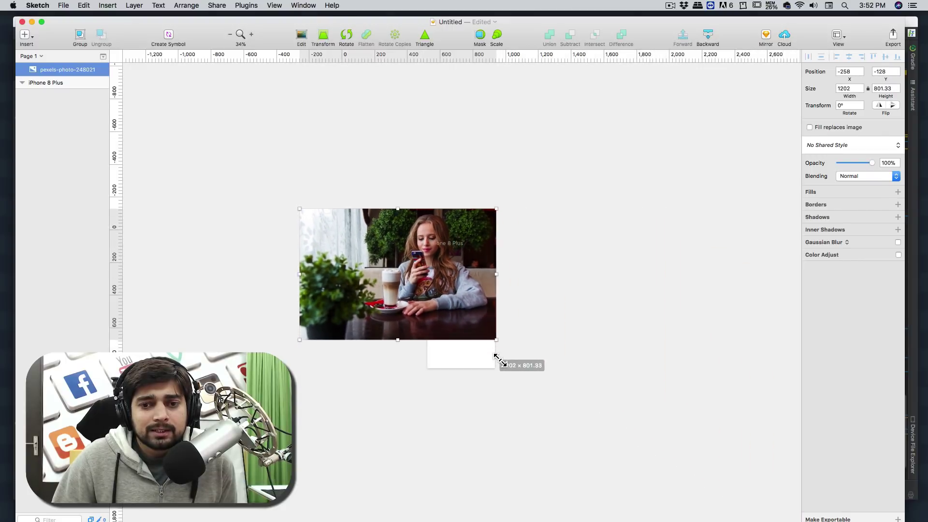
drag(415, 303, 413, 337)
drag(298, 248, 326, 269)
drag(426, 333, 427, 313)
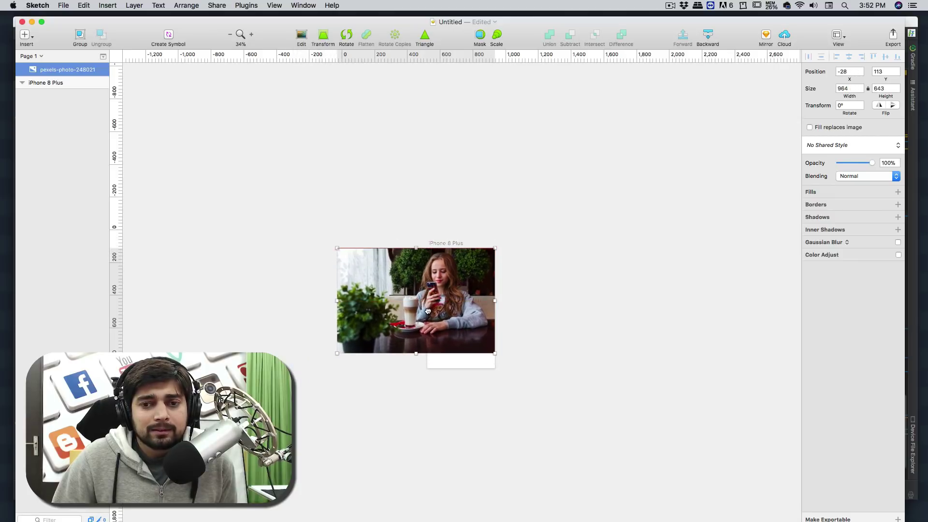
drag(338, 357, 315, 376)
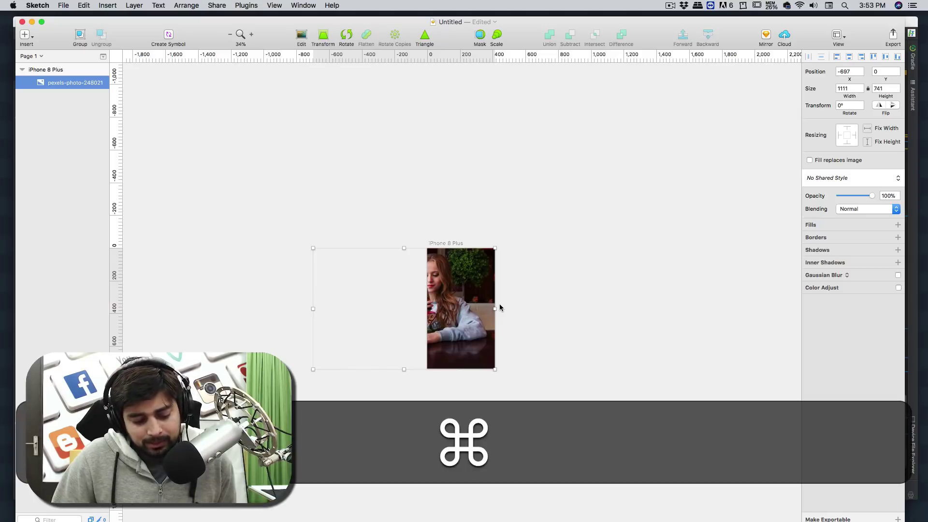
Reposition the photo to frame the woman, aligned to the artboard's top edge
key(super+1)
scroll(517, 314, up, 3)
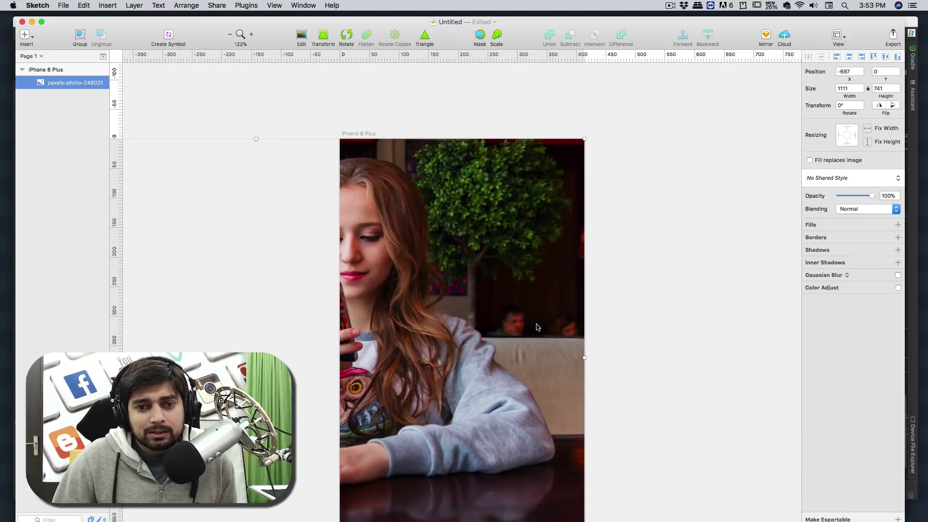
drag(535, 323, 569, 341)
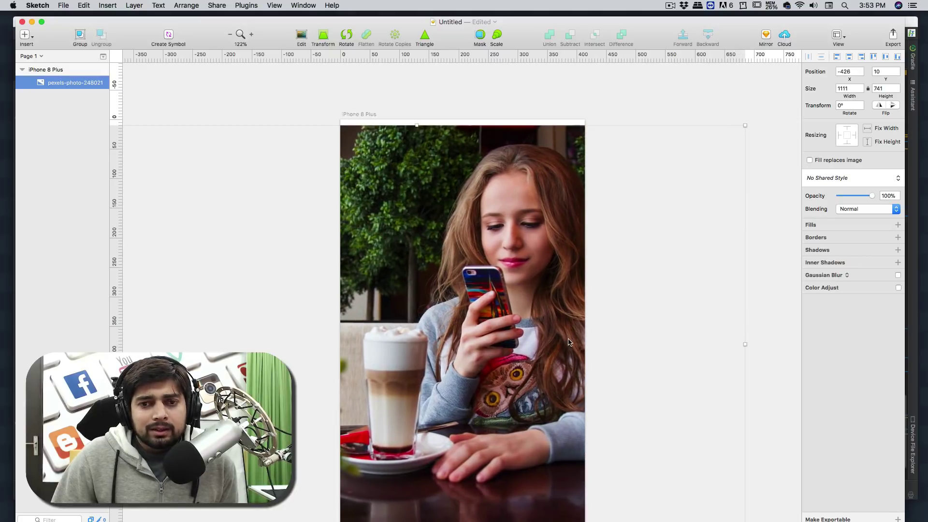
key(shift+Up)
scroll(499, 68, down, 3)
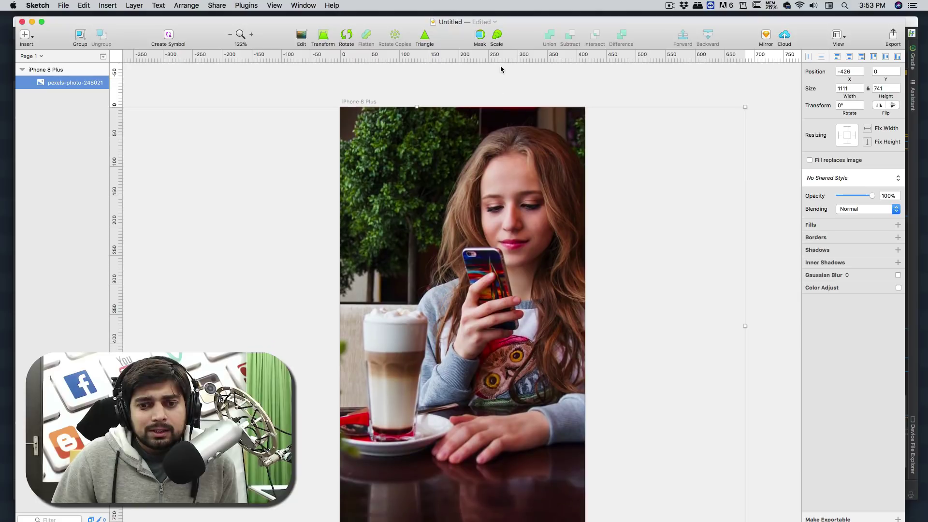
scroll(520, 179, up, 2)
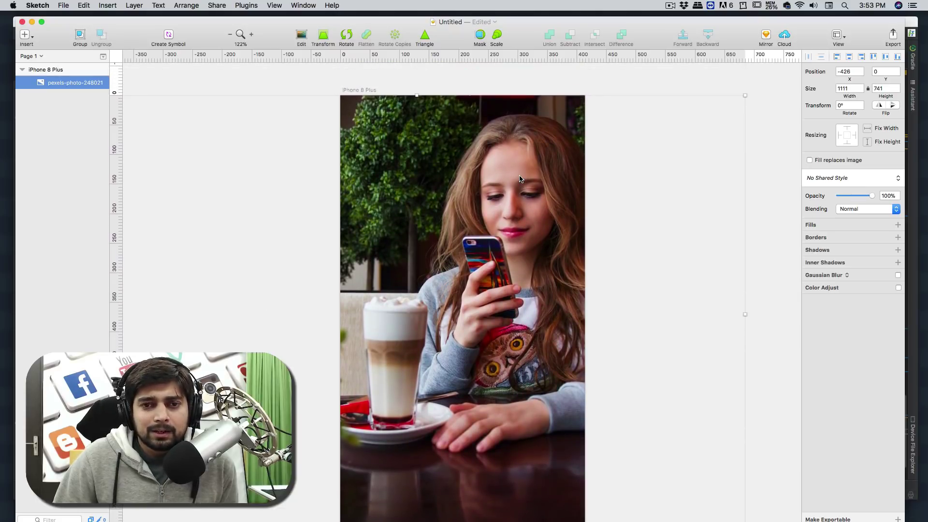
click(326, 86)
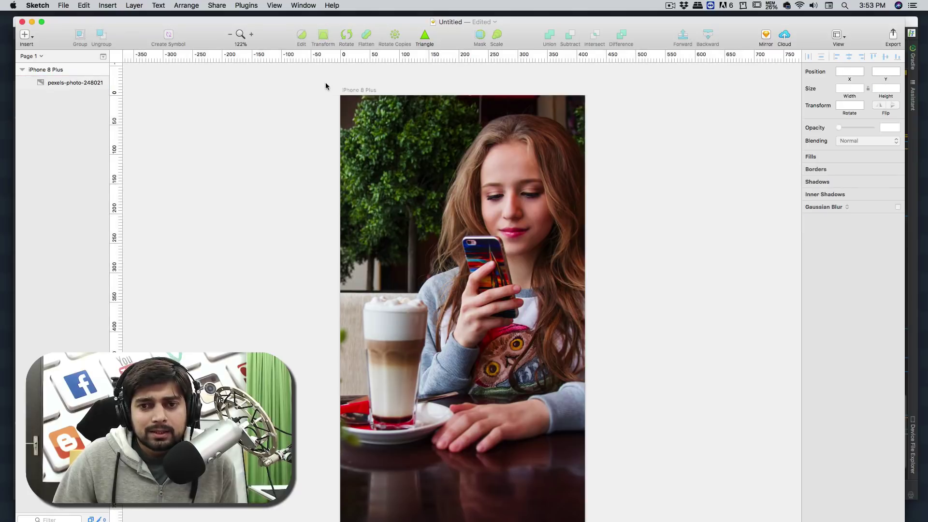
Draw a rectangle stretched to the artboard's full height
key(r)
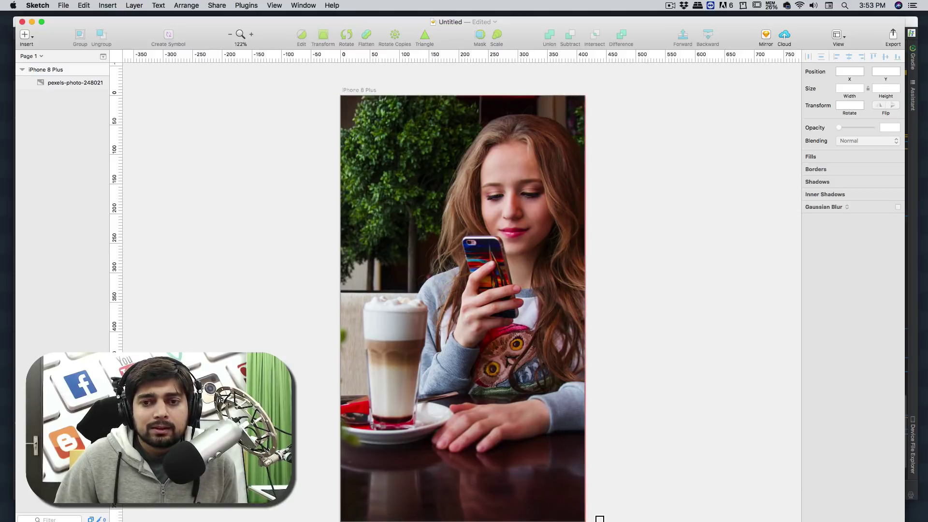
drag(600, 518, 597, 520)
scroll(631, 438, down, 3)
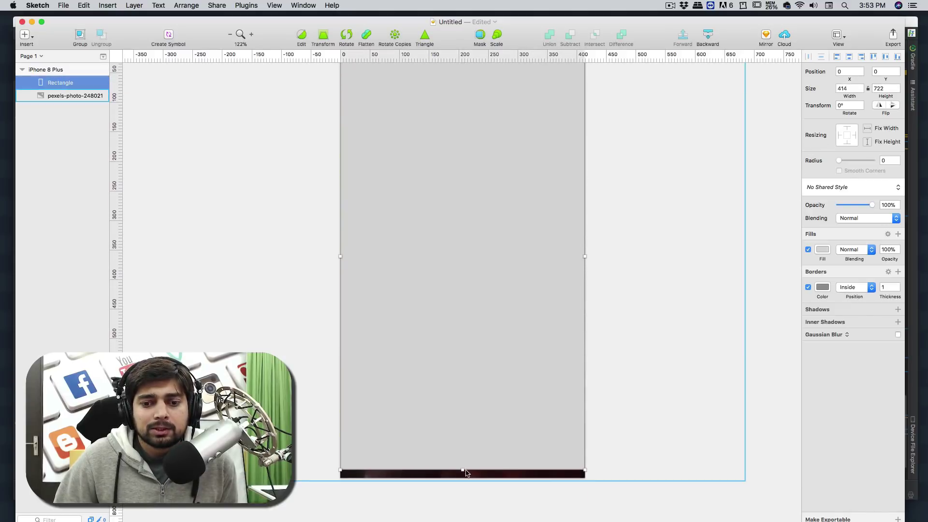
drag(465, 474, 465, 483)
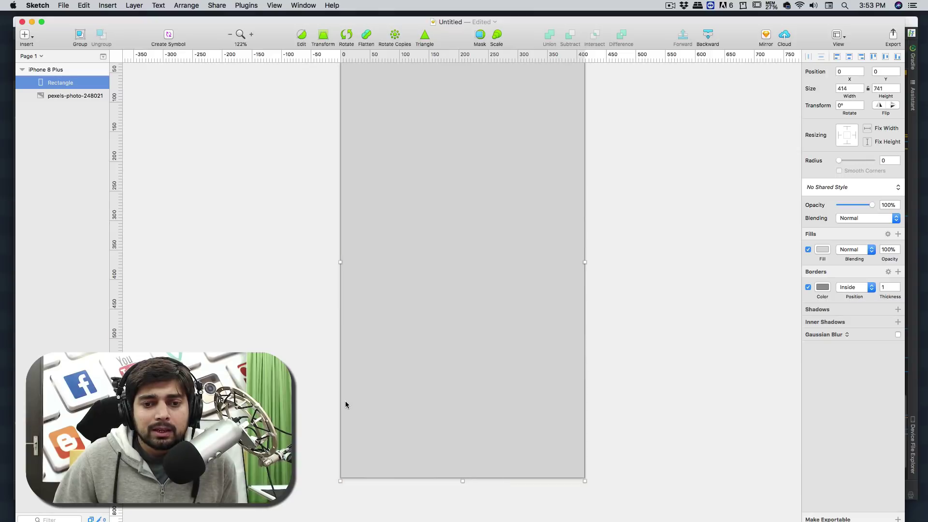
scroll(346, 405, up, 5)
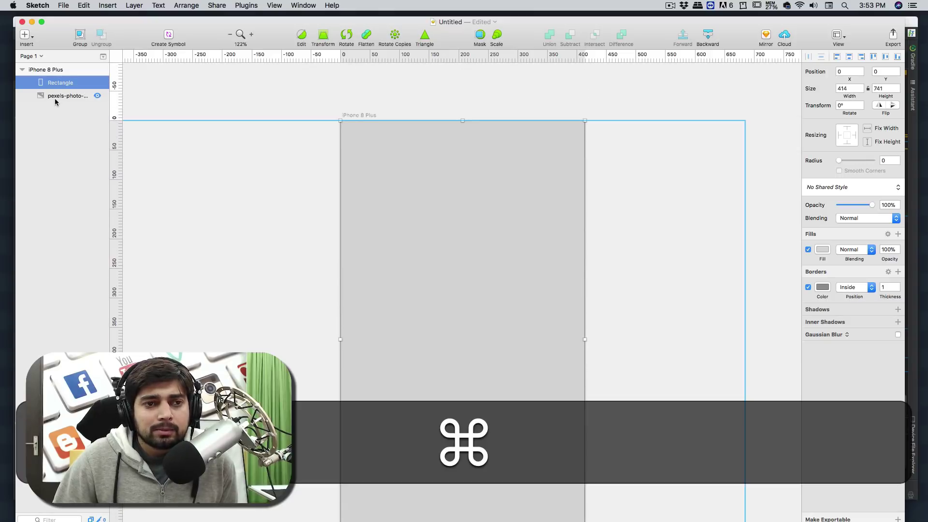
Mask the photo with the rectangle into a masked group
super+click(63, 97)
right_click(63, 92)
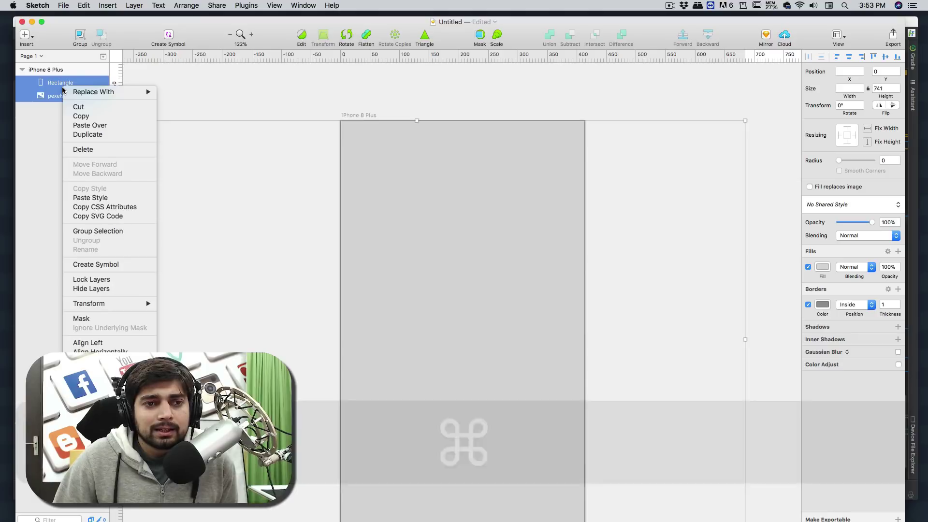
click(110, 319)
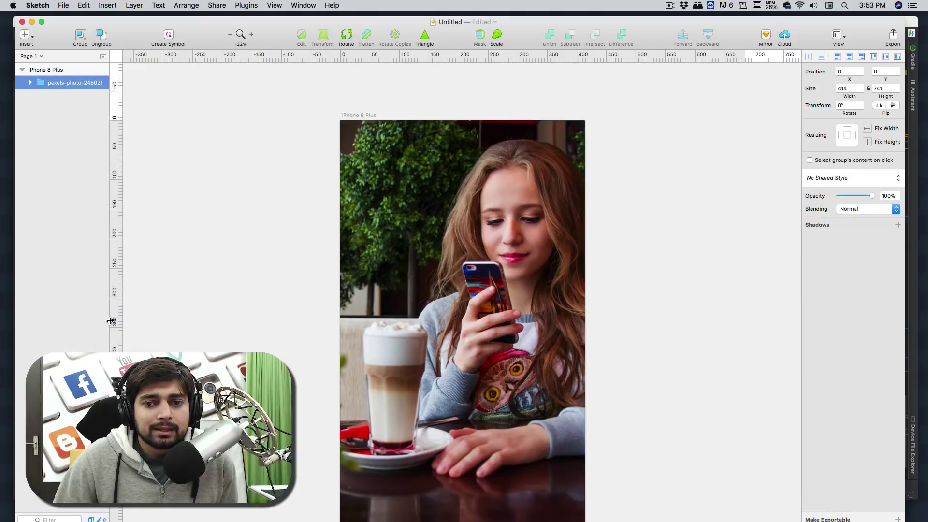
click(298, 99)
scroll(316, 107, down, 3)
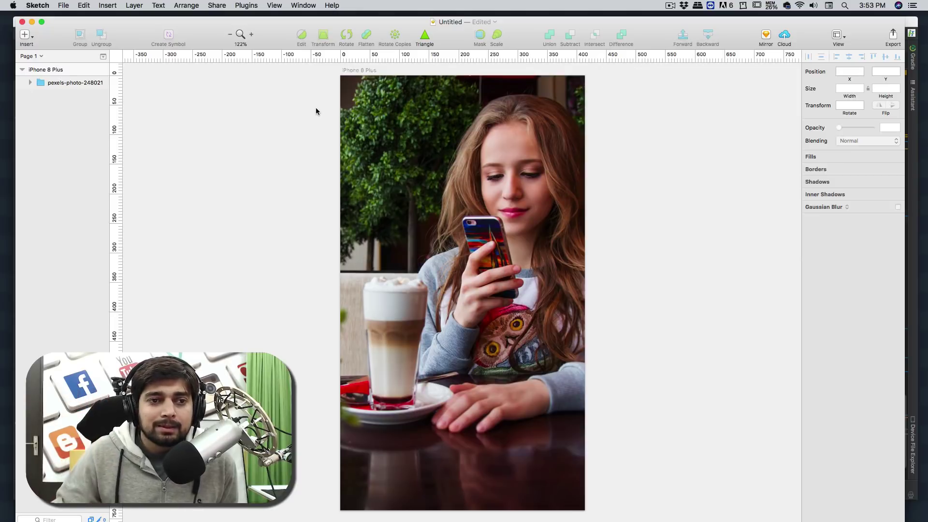
click(68, 83)
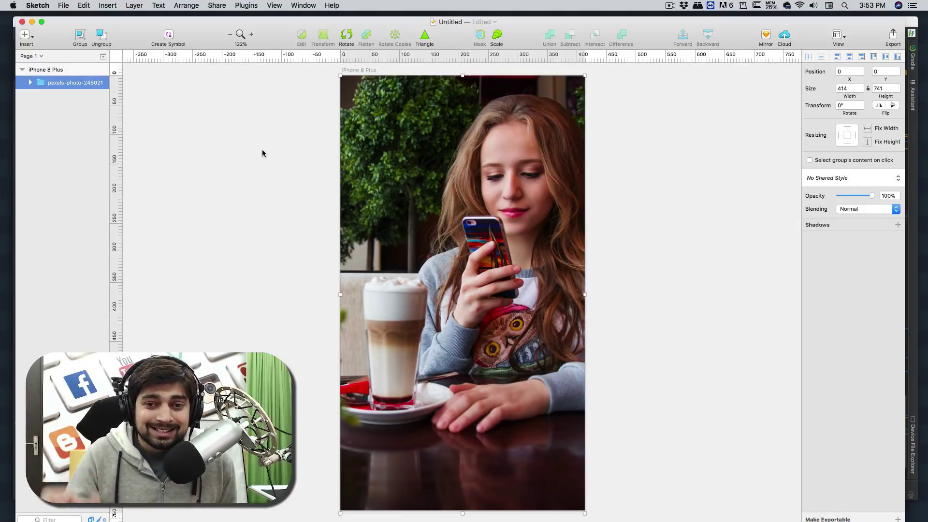
click(280, 167)
scroll(281, 167, up, 1)
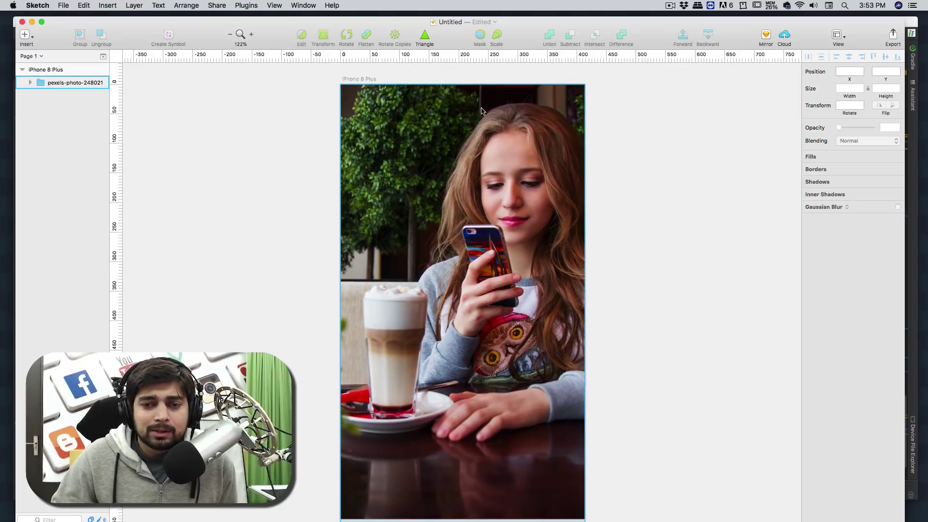
scroll(501, 264, down, 2)
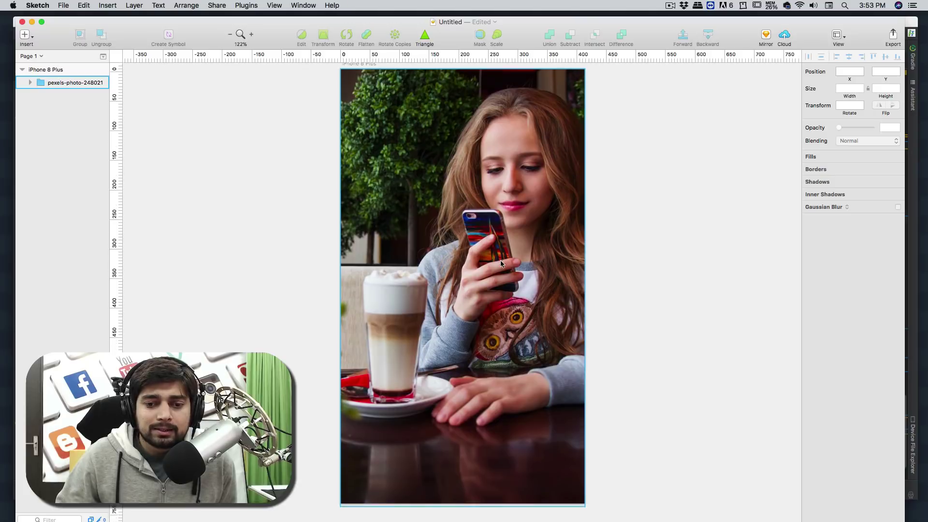
scroll(501, 263, down, 3)
scroll(480, 205, up, 1)
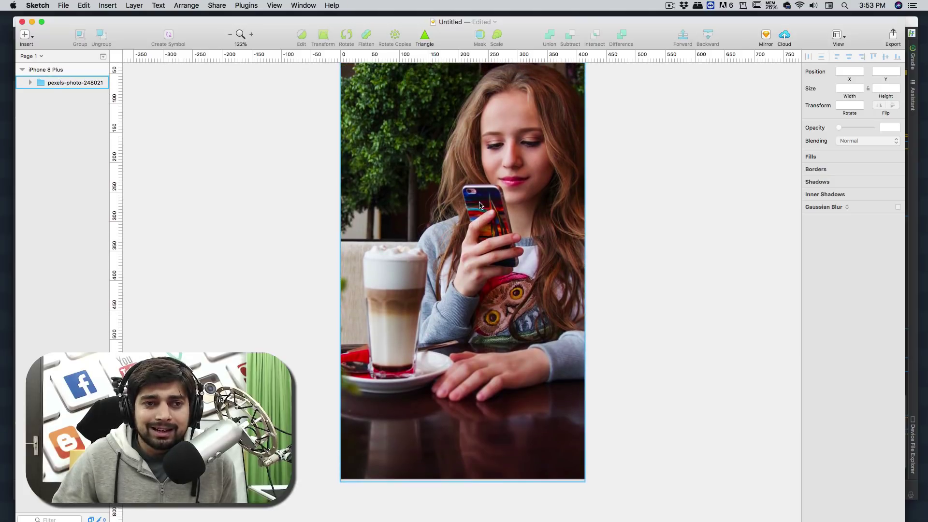
Enlarge the photo inside the mask to 1153×769 so it covers the artboard
click(30, 83)
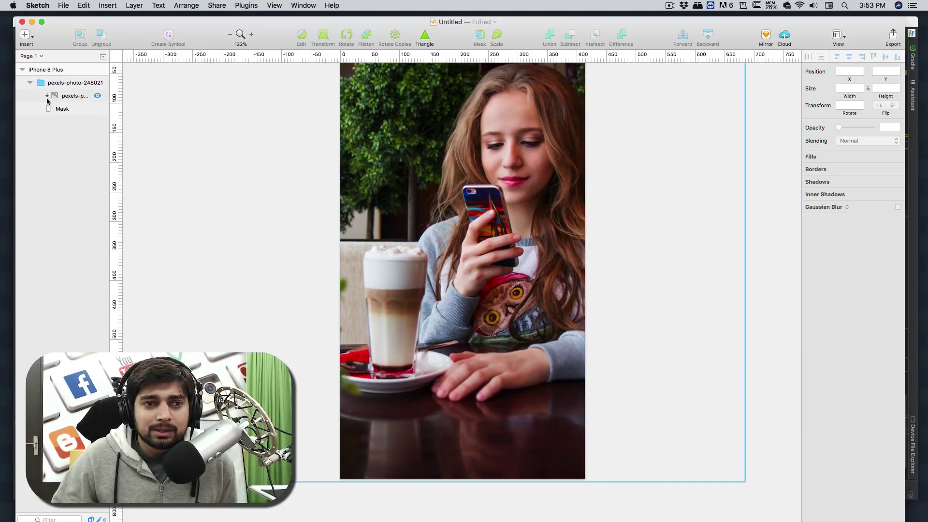
click(70, 96)
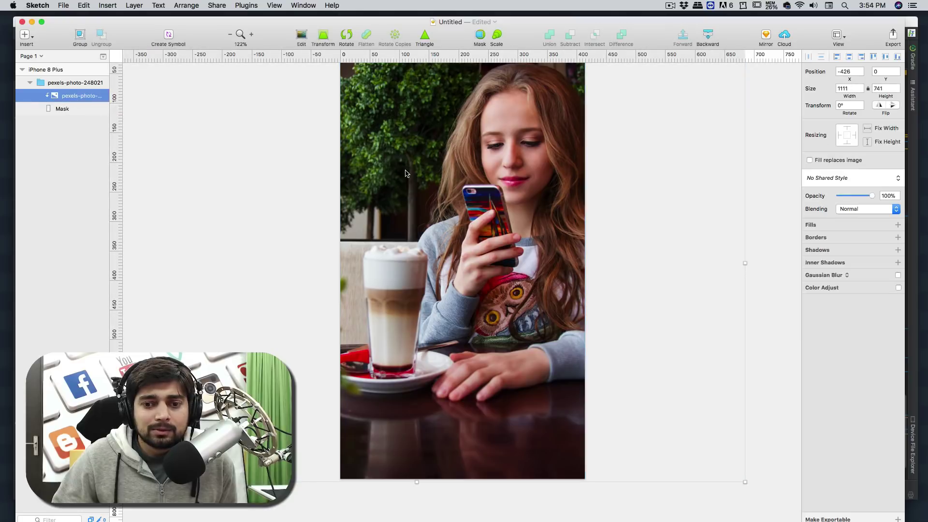
drag(418, 484, 418, 490)
drag(433, 415, 433, 422)
scroll(392, 411, up, 5)
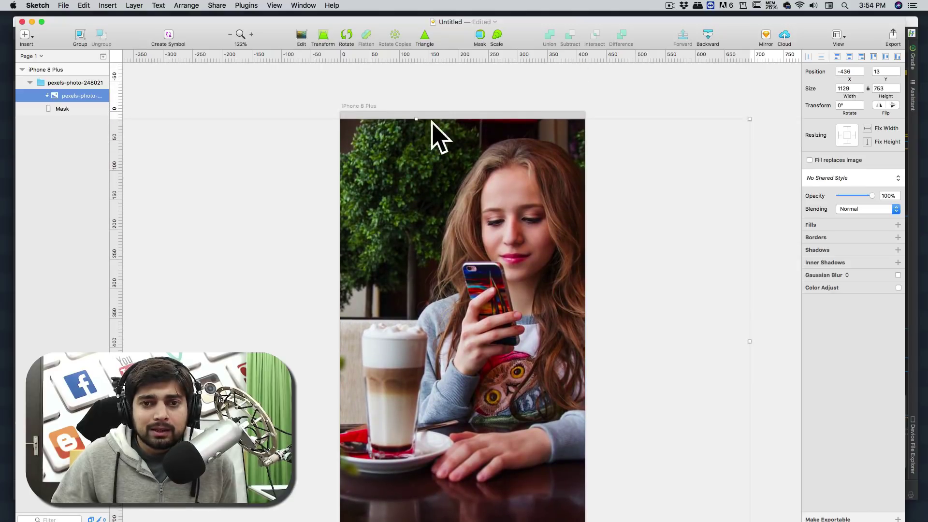
drag(418, 119, 416, 114)
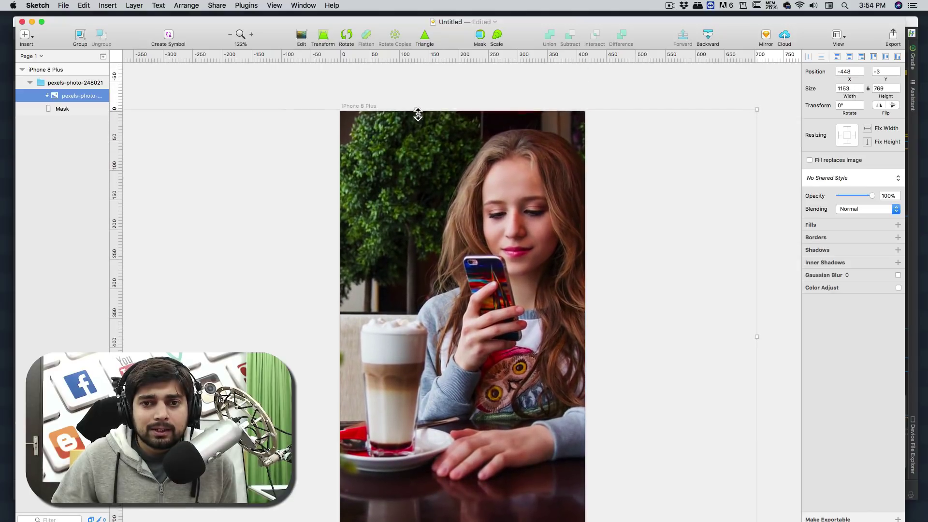
click(434, 85)
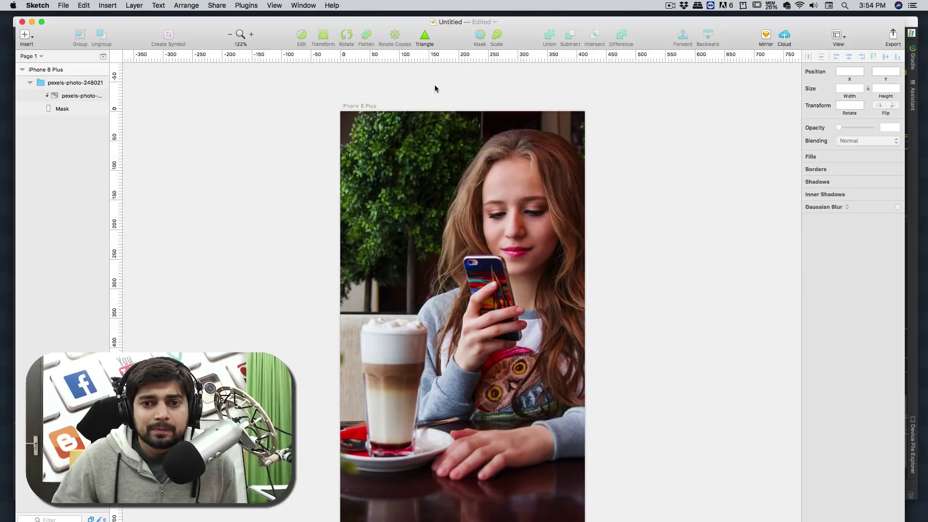
click(30, 86)
scroll(266, 102, down, 3)
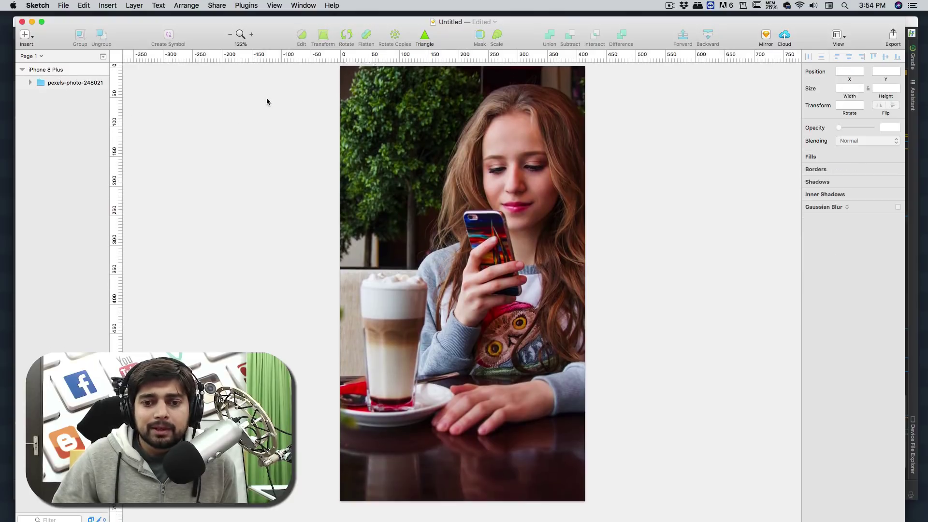
scroll(266, 102, up, 1)
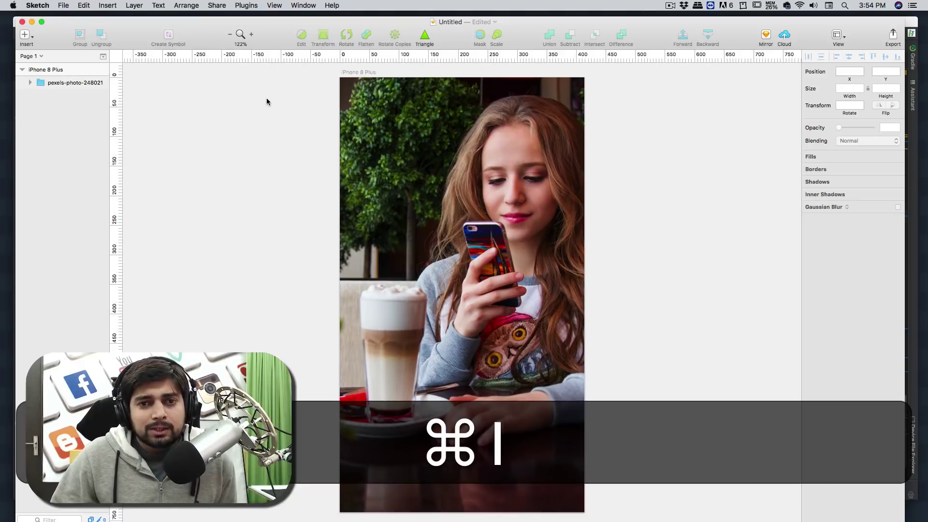
Draw a 414×736 rectangle from the artboard's top-left to bottom-right corner
drag(276, 20, 274, 14)
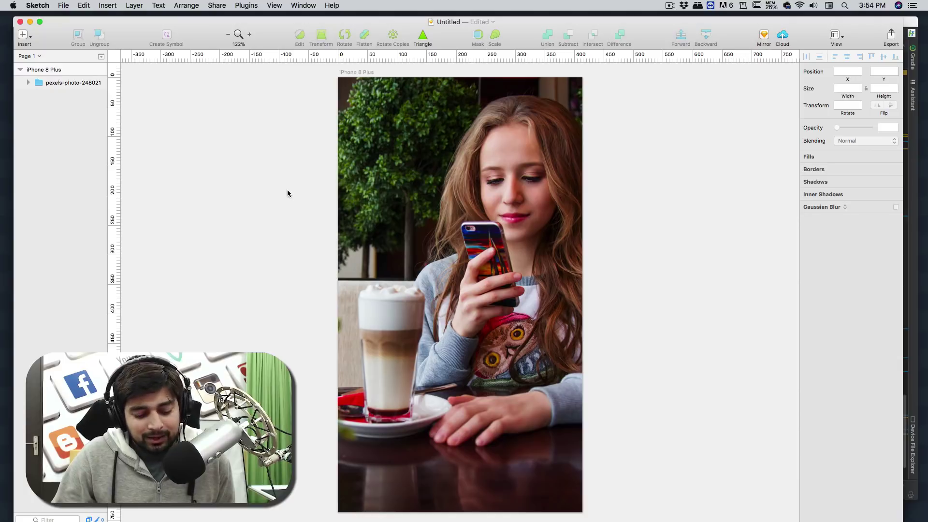
key(r)
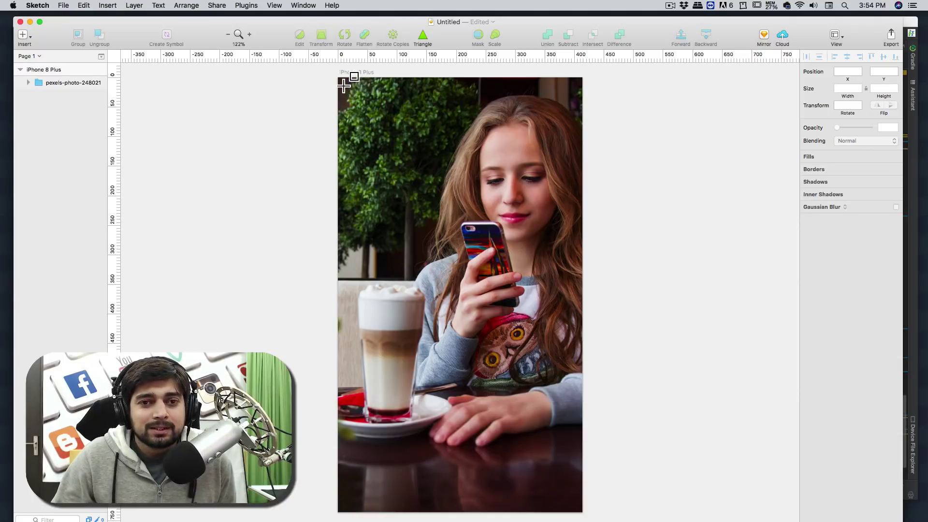
drag(343, 85, 582, 512)
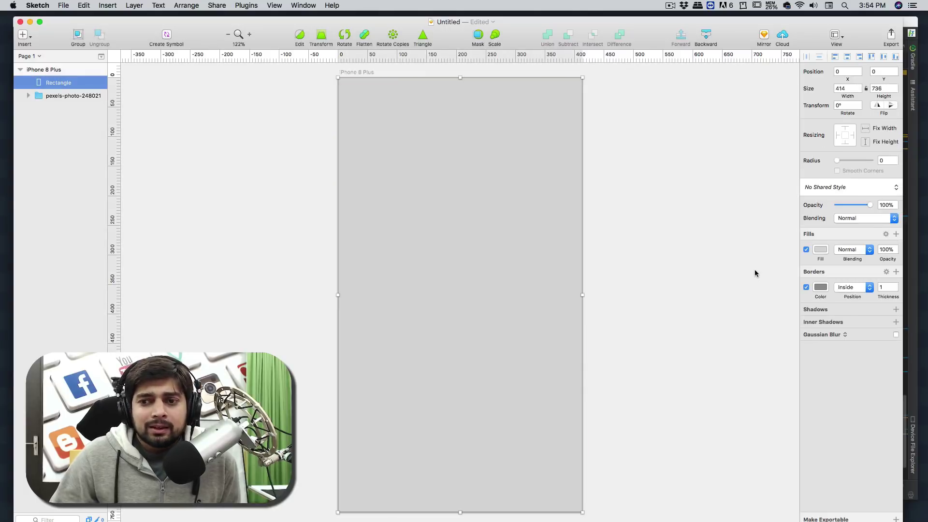
Remove the rectangle's border and fill it with a grey-to-near-black linear gradient
click(806, 288)
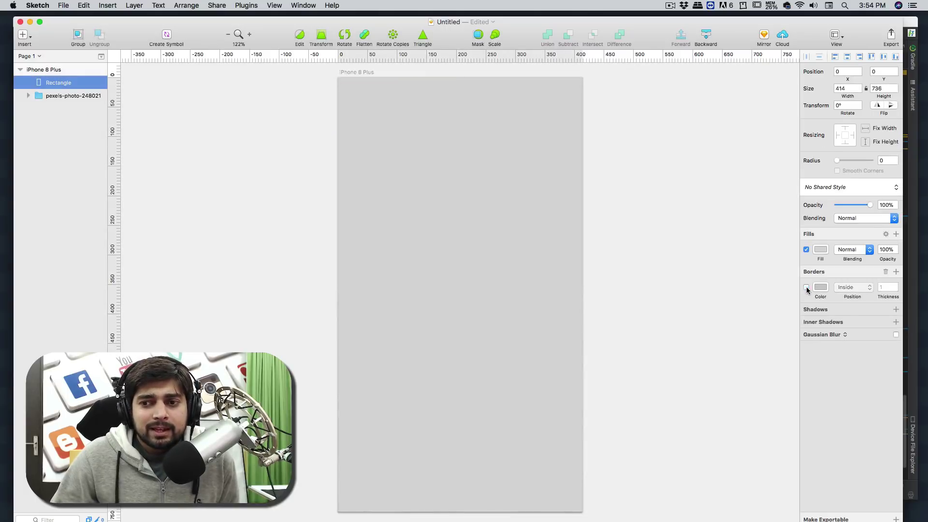
click(821, 250)
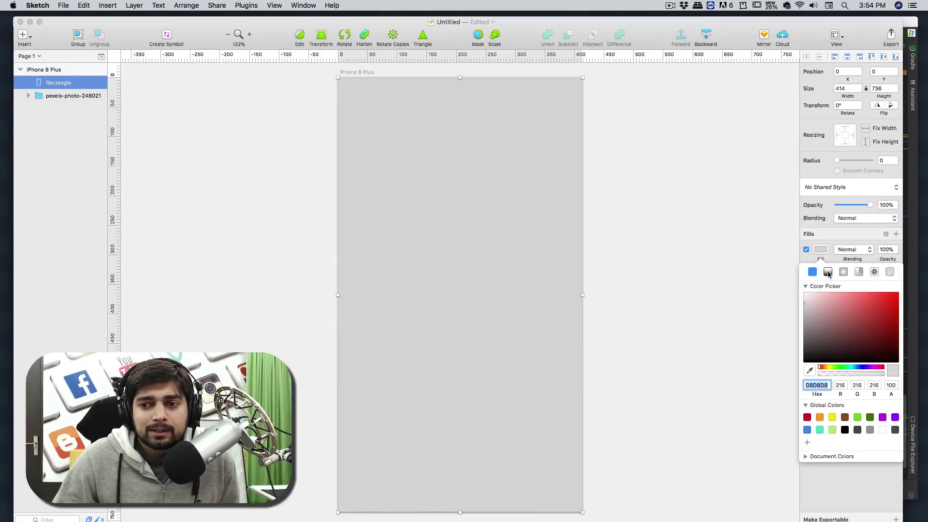
click(827, 272)
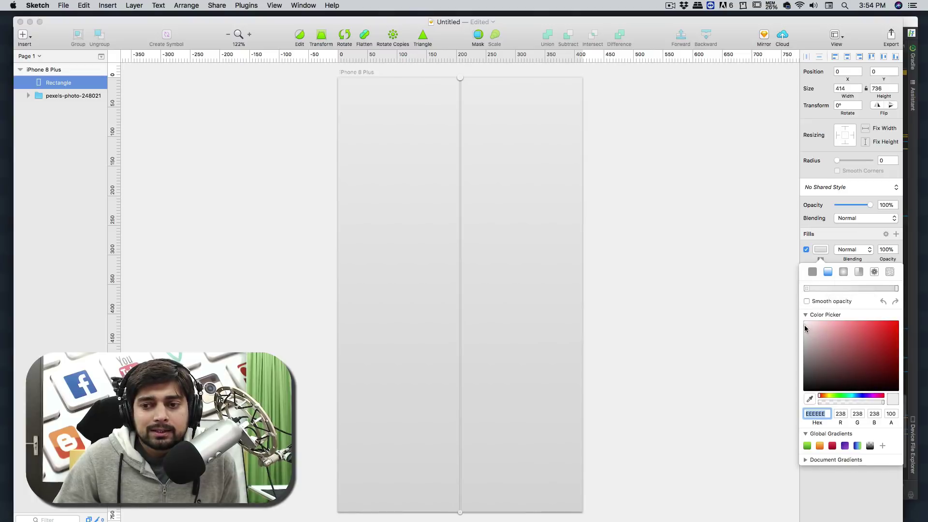
drag(804, 328, 806, 367)
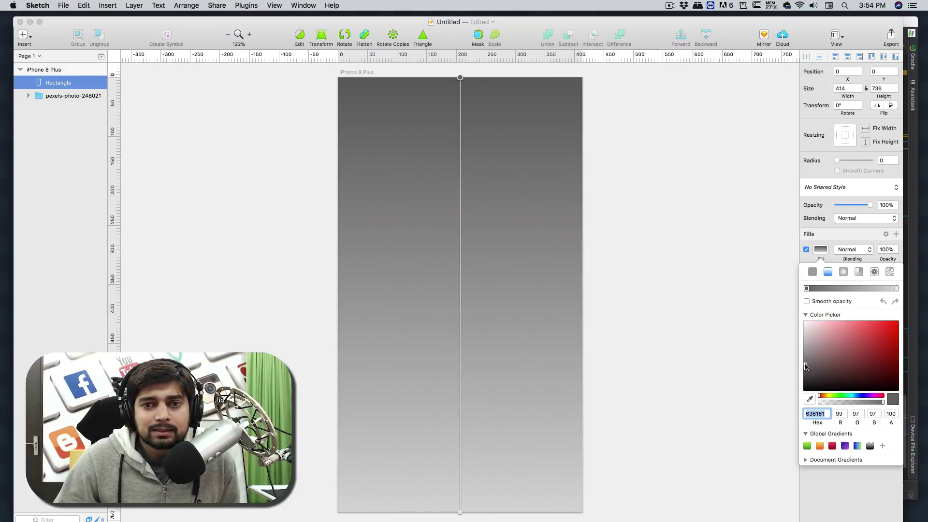
click(896, 289)
mouse_move(808, 362)
mouse_down()
mouse_move(805, 387)
mouse_move(806, 377)
mouse_up()
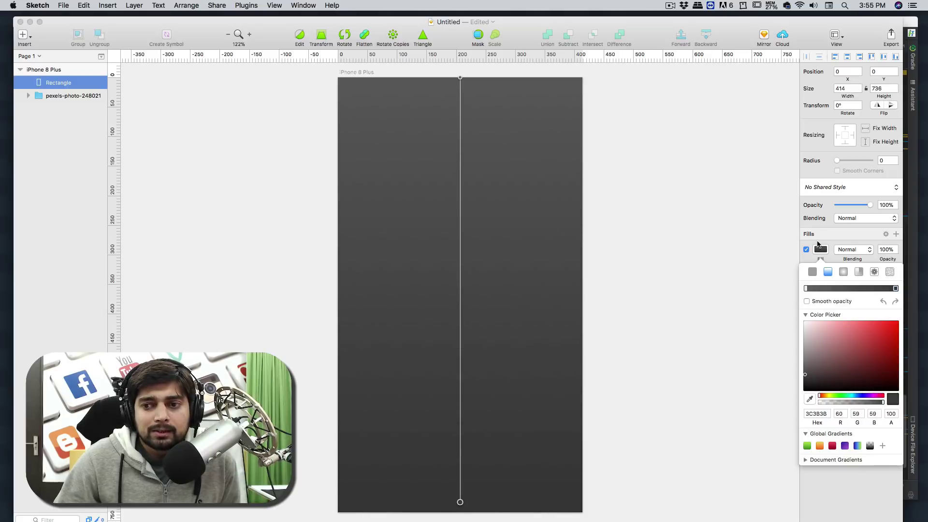
click(727, 213)
click(505, 190)
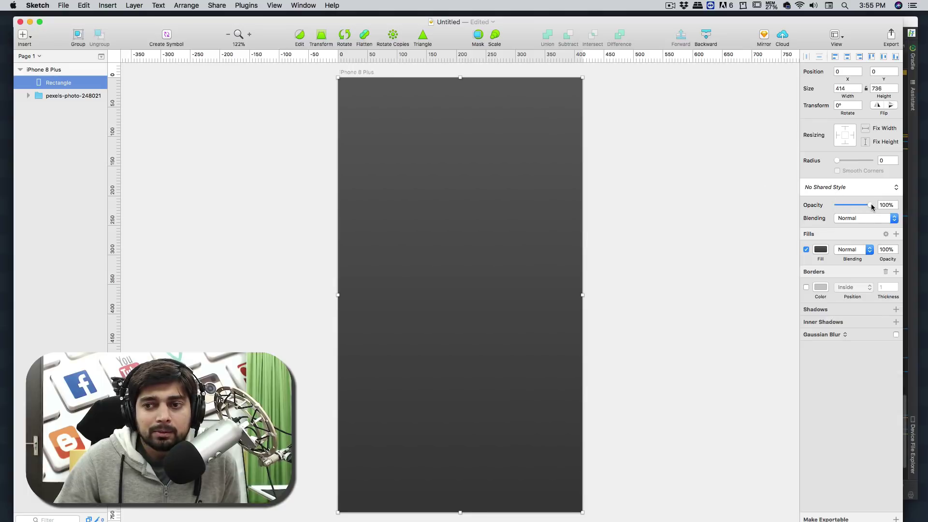
Lower the gradient rectangle's opacity to 76% so the photo shows through
mouse_move(873, 206)
mouse_down()
mouse_move(853, 207)
mouse_move(864, 207)
mouse_up()
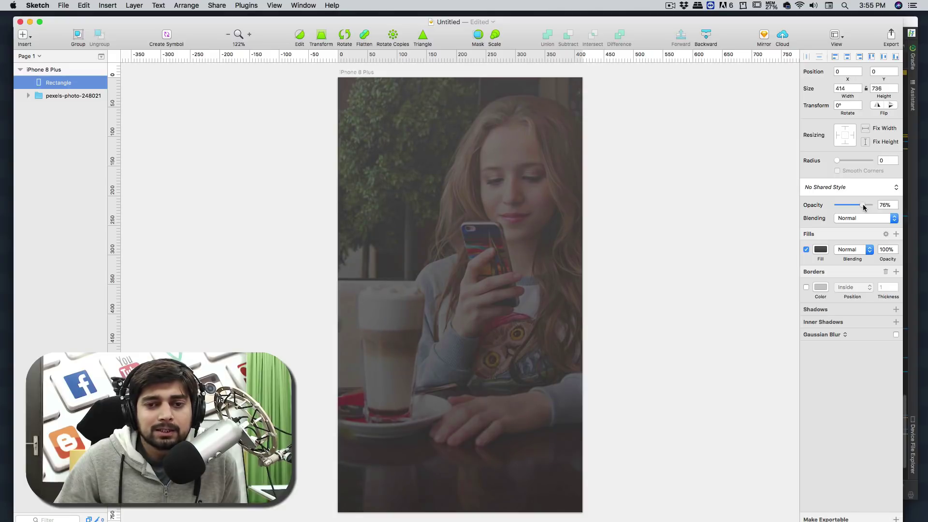
click(661, 158)
scroll(661, 160, down, 1)
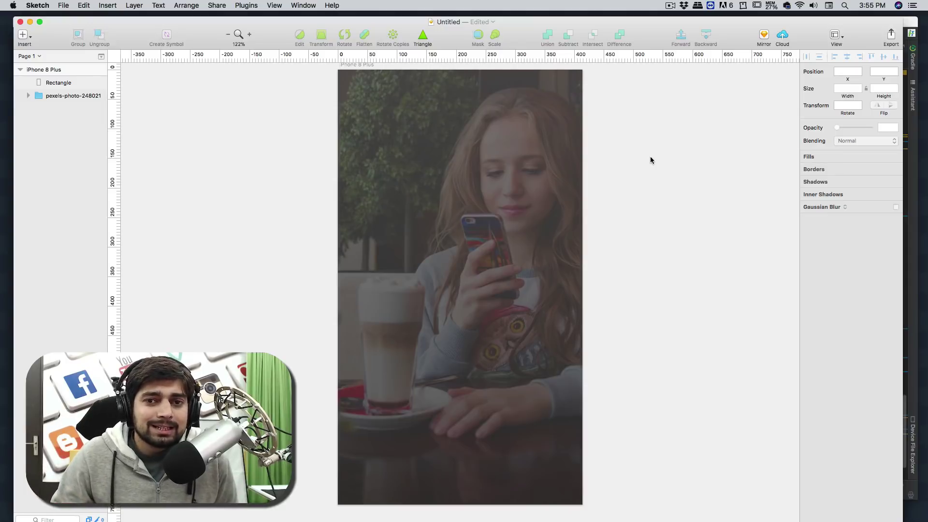
scroll(651, 157, up, 1)
Add a middle gradient stop to the overlay, set to near-black 191919
click(536, 190)
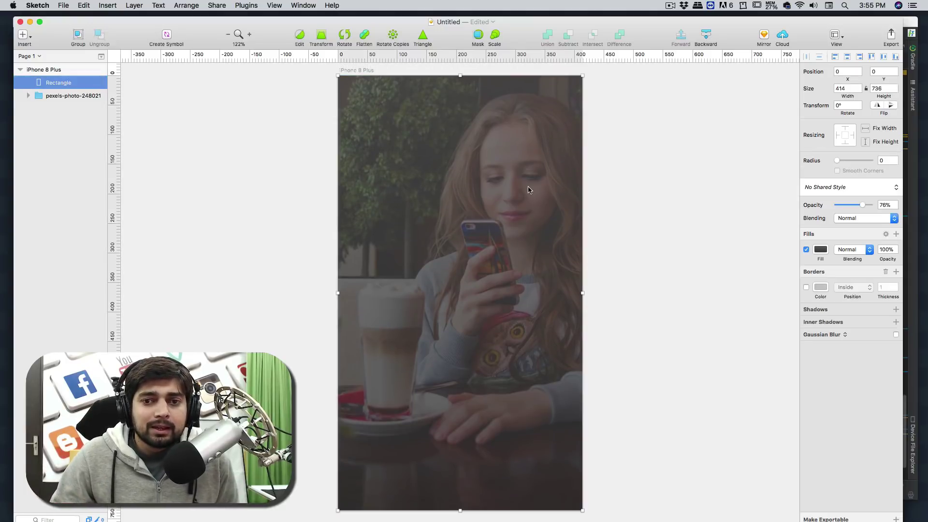
click(822, 251)
click(828, 272)
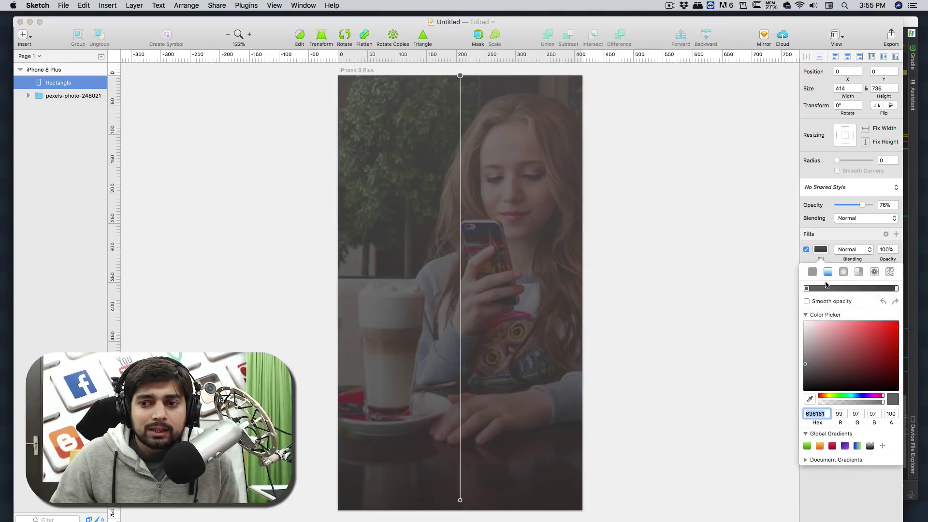
click(813, 289)
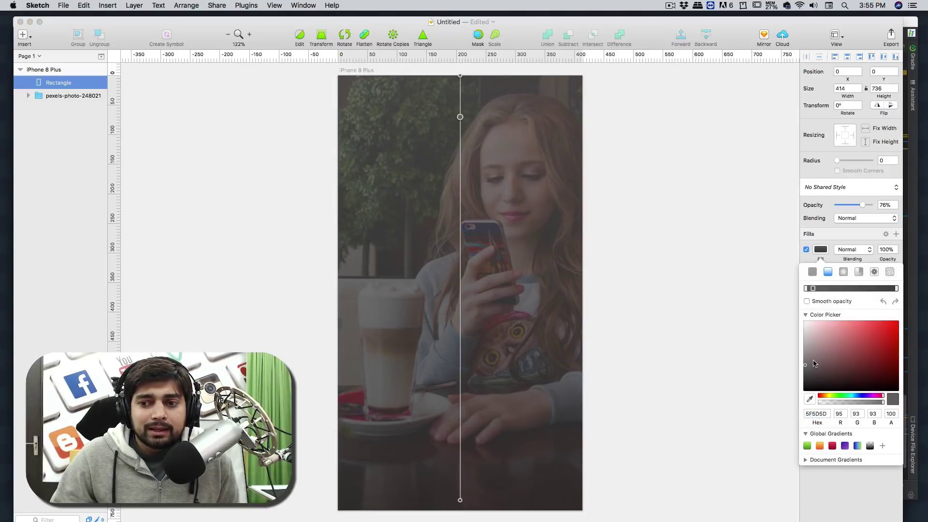
drag(805, 366, 805, 387)
click(806, 289)
click(625, 173)
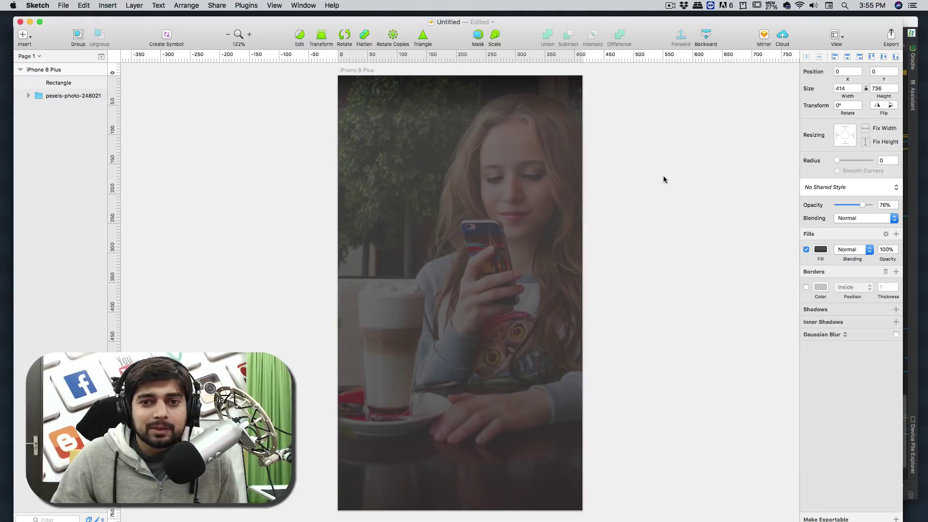
scroll(675, 174, down, 1)
scroll(676, 175, up, 1)
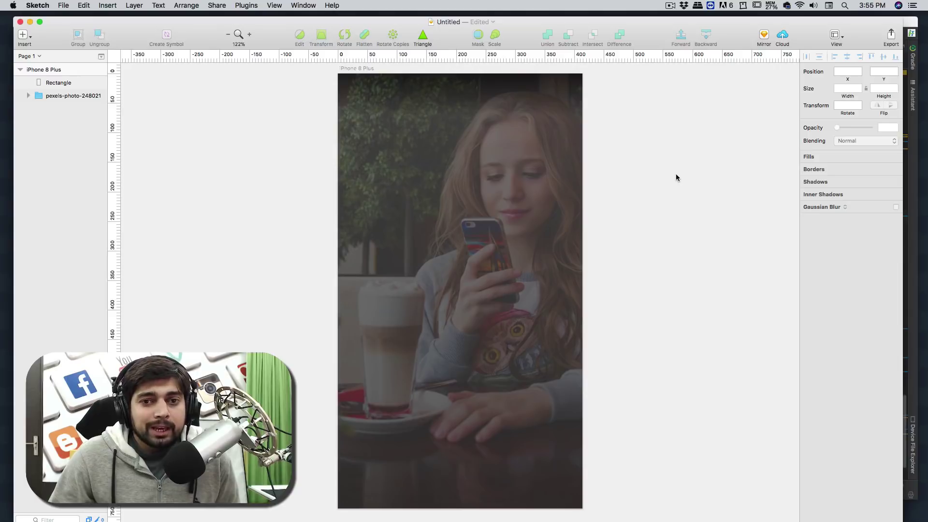
scroll(675, 173, down, 1)
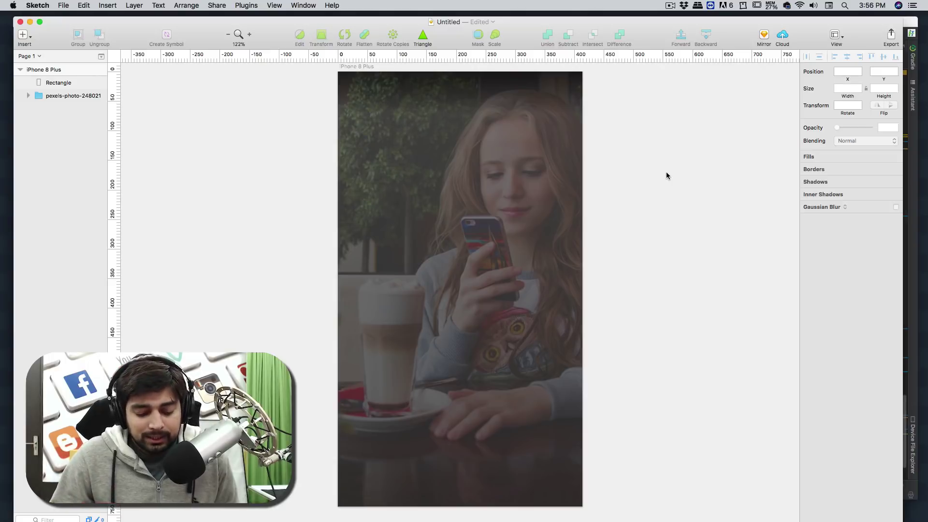
Add a 'MyNew' text layer at the artboard's left edge
key(t)
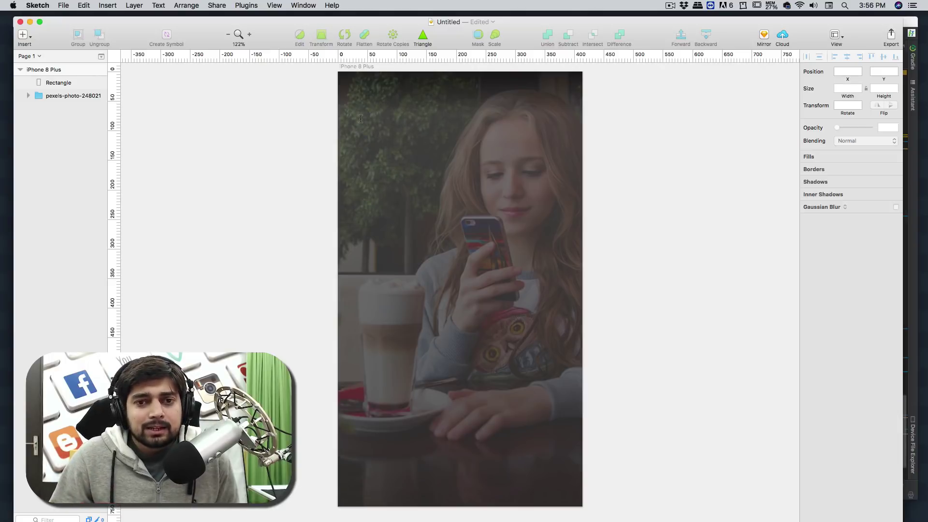
click(430, 154)
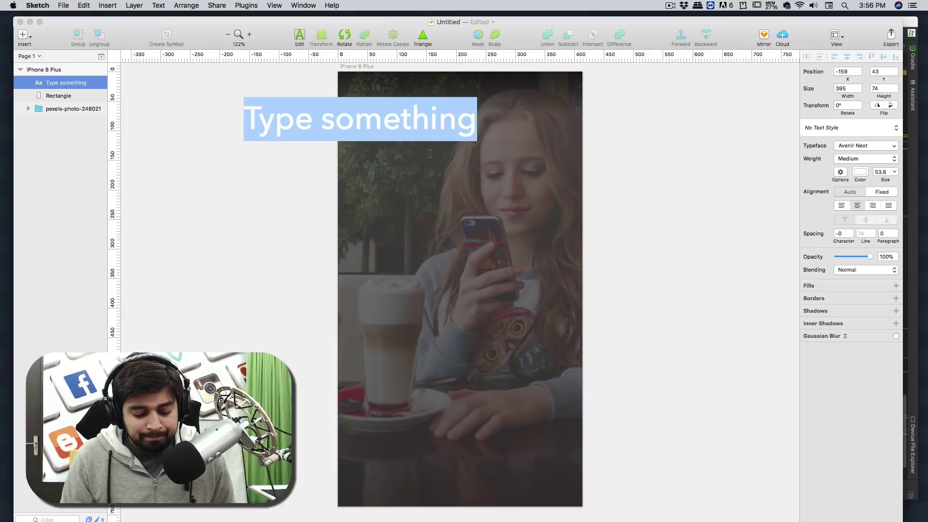
text(m)
key(BackSpace)
text(M)
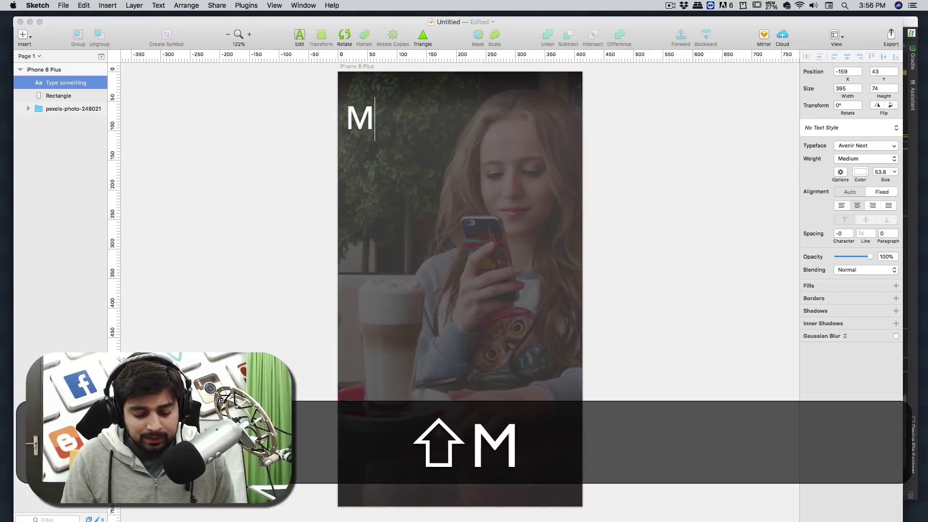
text(yNew)
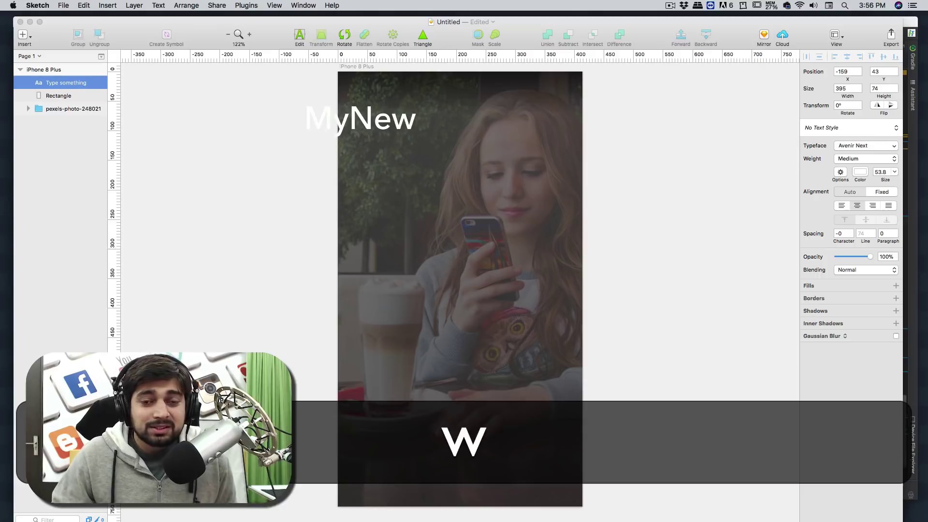
key(Escape)
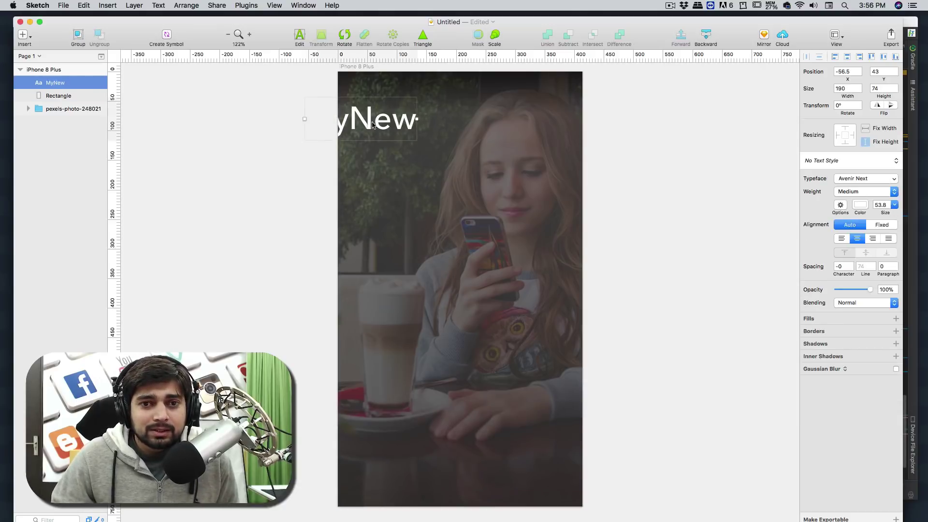
drag(370, 125, 415, 118)
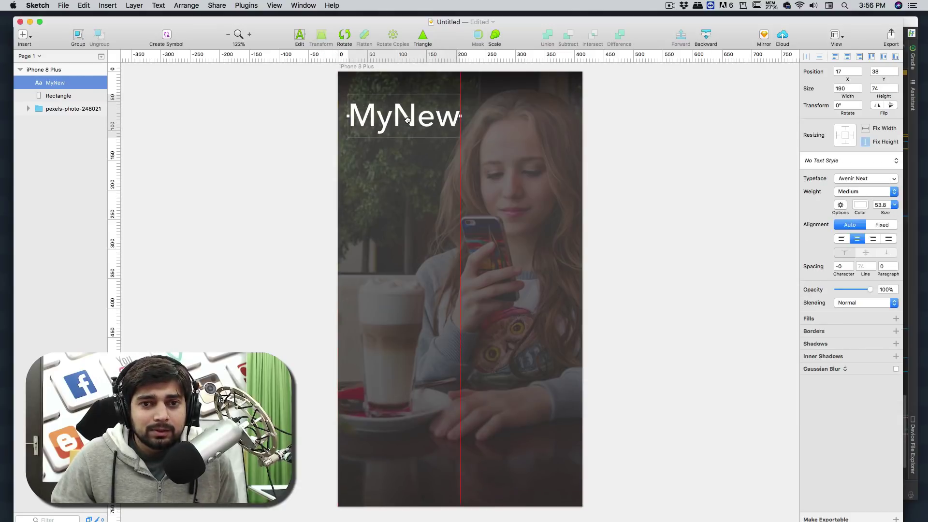
Style MyNew as Avenir Next Regular, size 36.8, and move it to the top-left corner
double_click(432, 116)
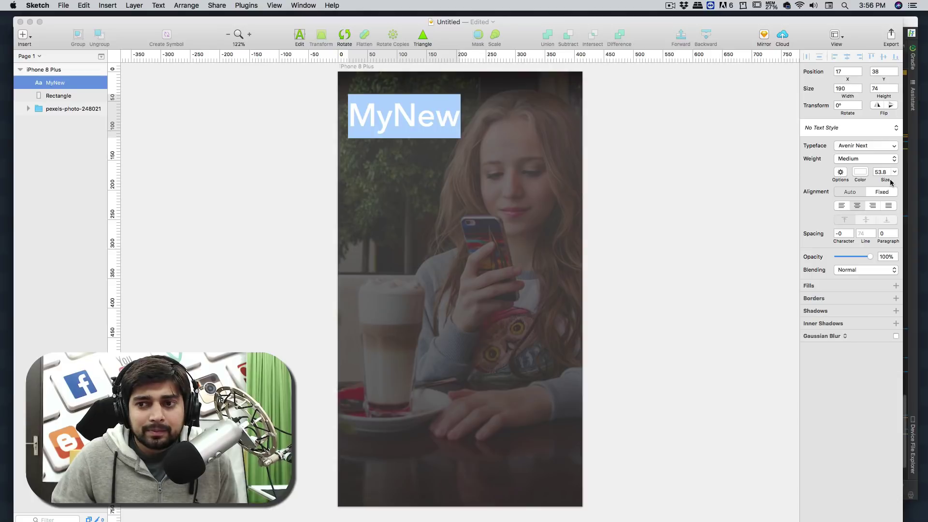
drag(893, 183, 886, 182)
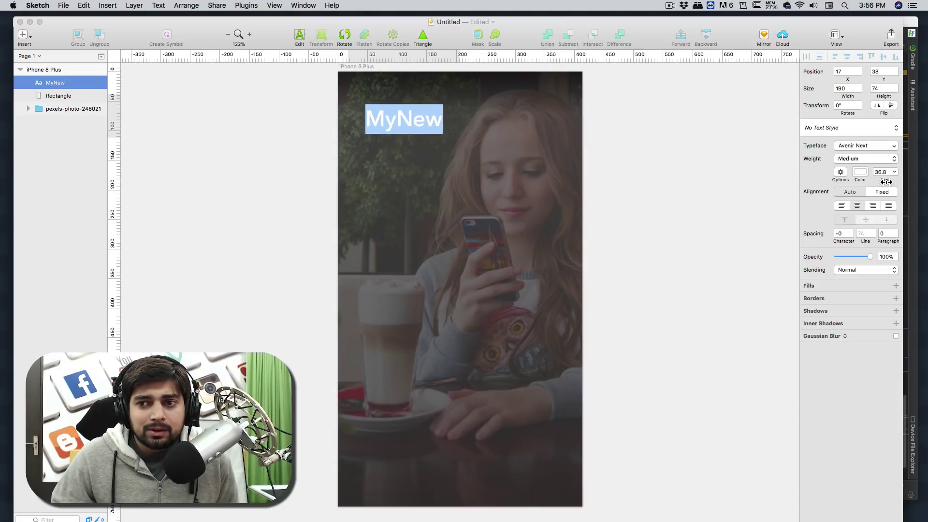
click(866, 160)
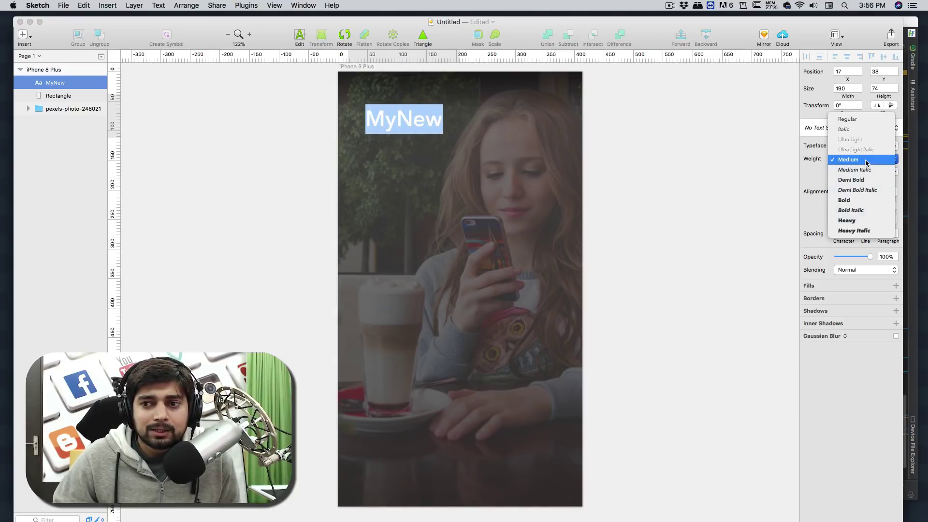
click(858, 120)
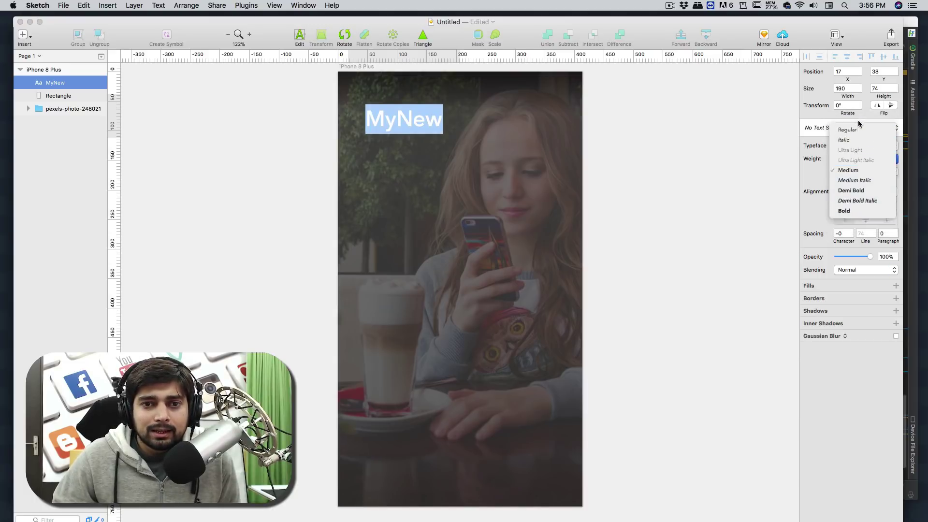
key(Escape)
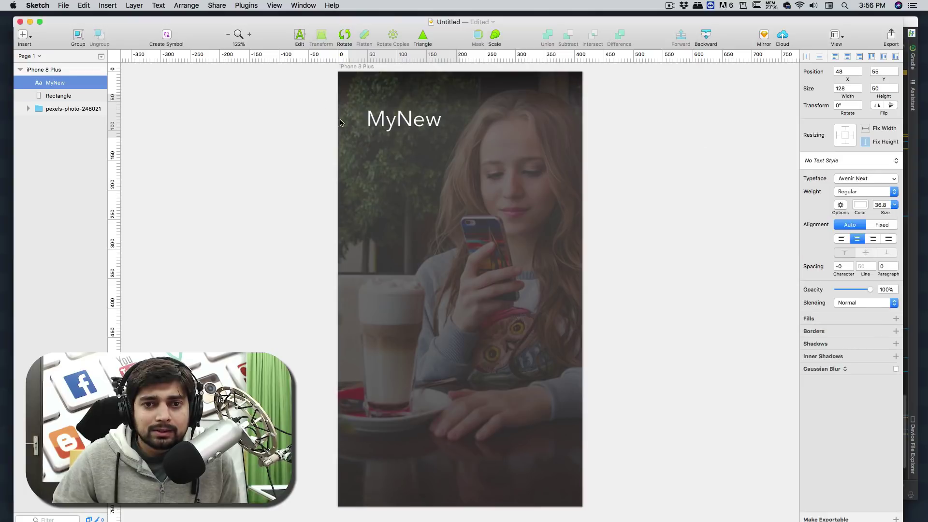
drag(407, 126, 392, 118)
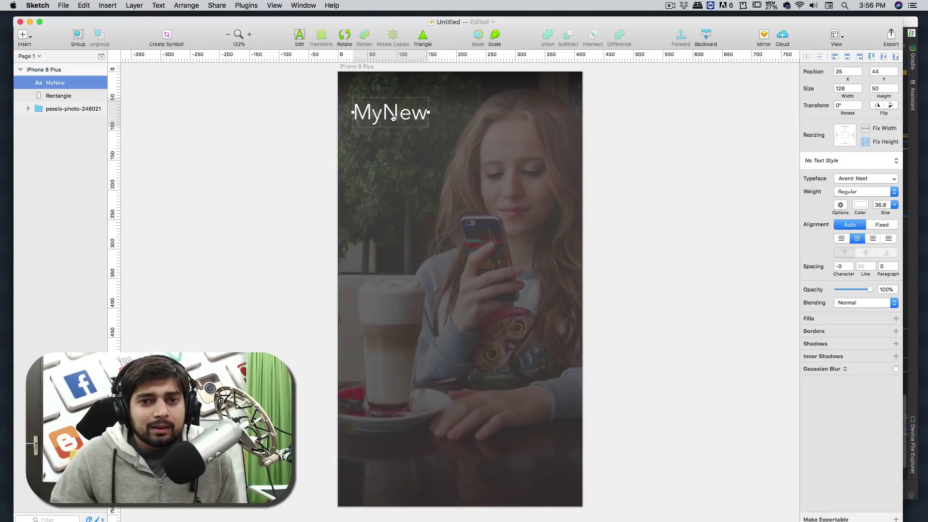
drag(393, 118, 390, 112)
click(298, 118)
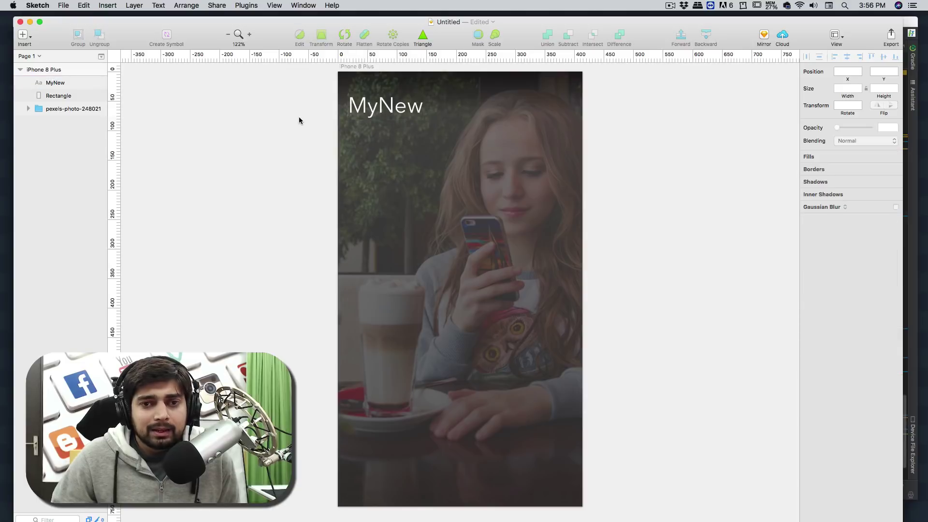
Add a bold 'Message' text layer aligned under MyNew
key(t)
click(297, 135)
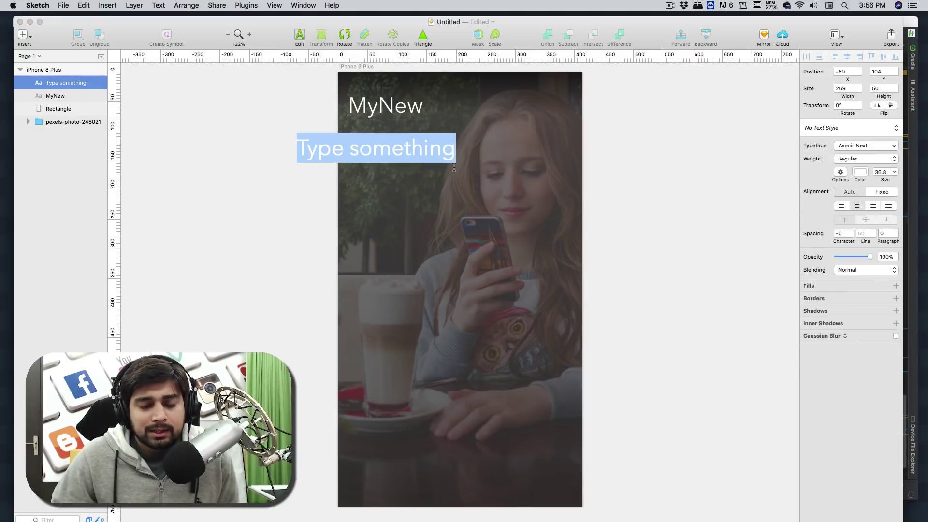
text(Messa)
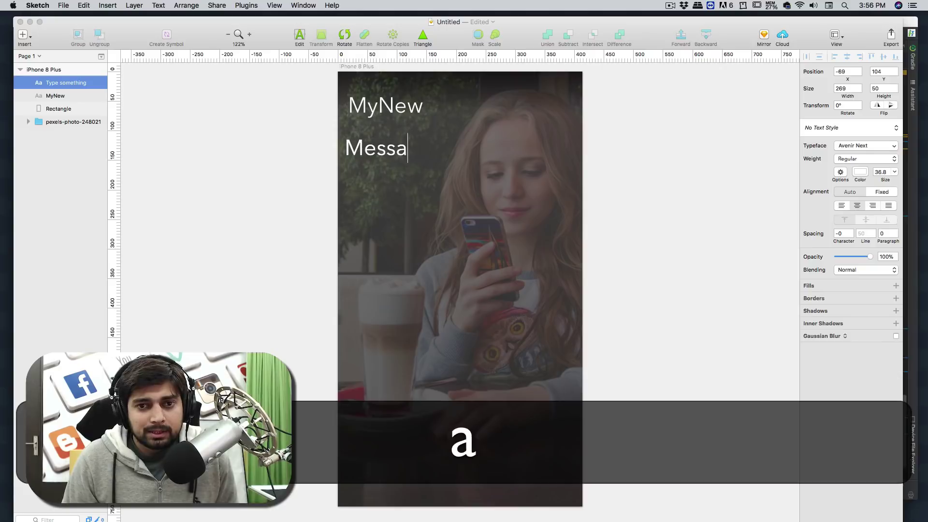
text(ge)
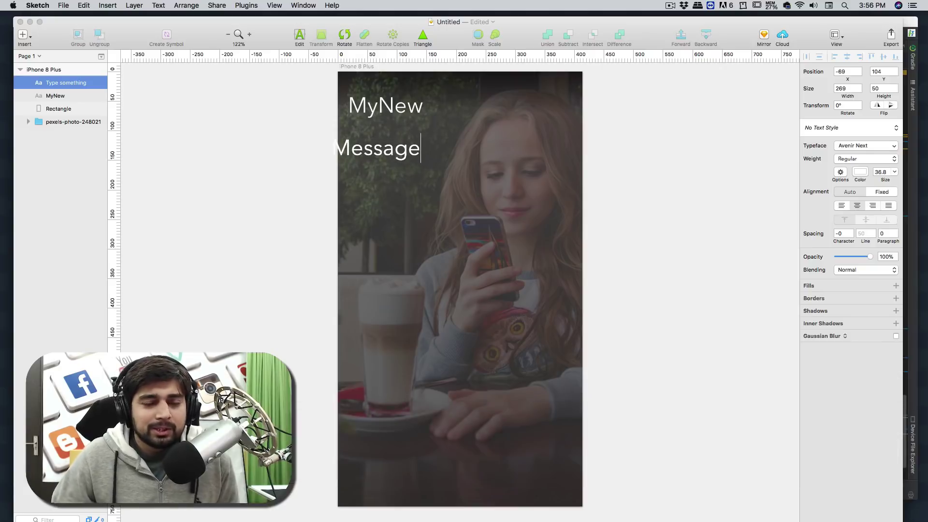
key(Escape)
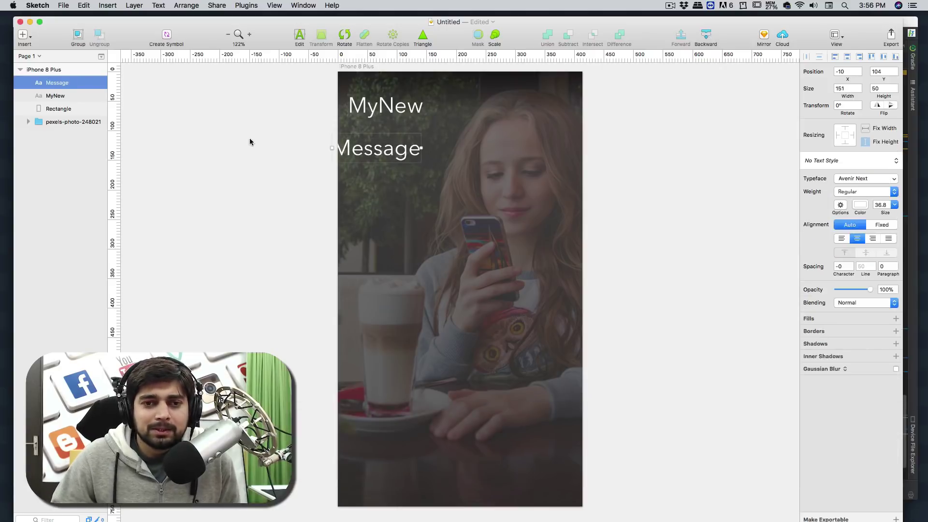
drag(373, 154, 392, 144)
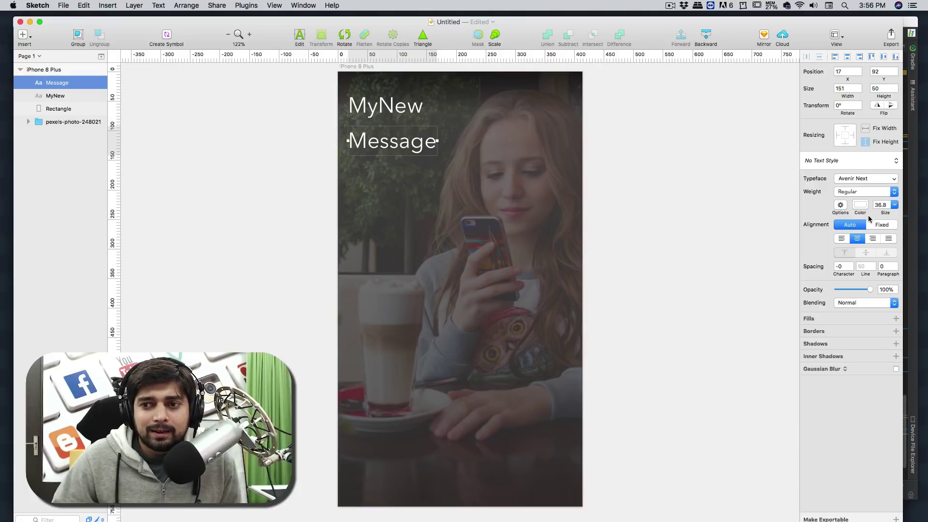
click(863, 193)
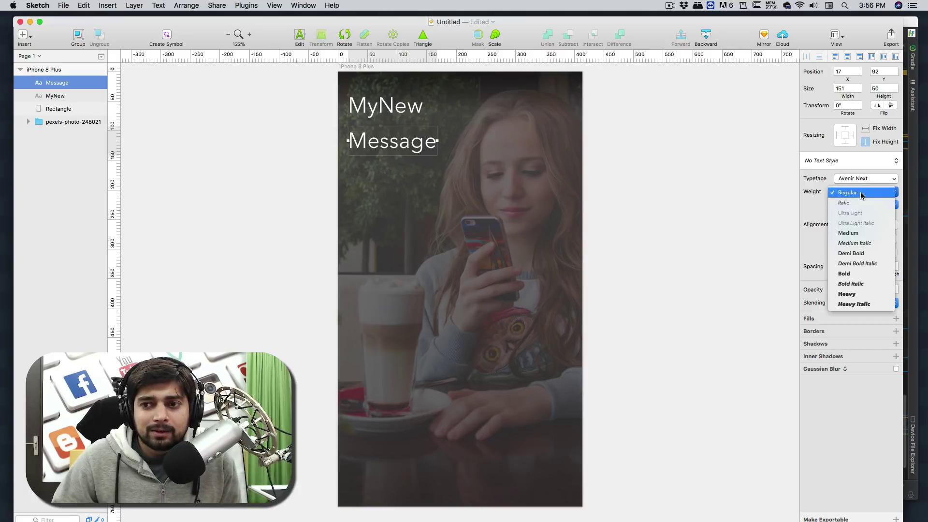
click(858, 274)
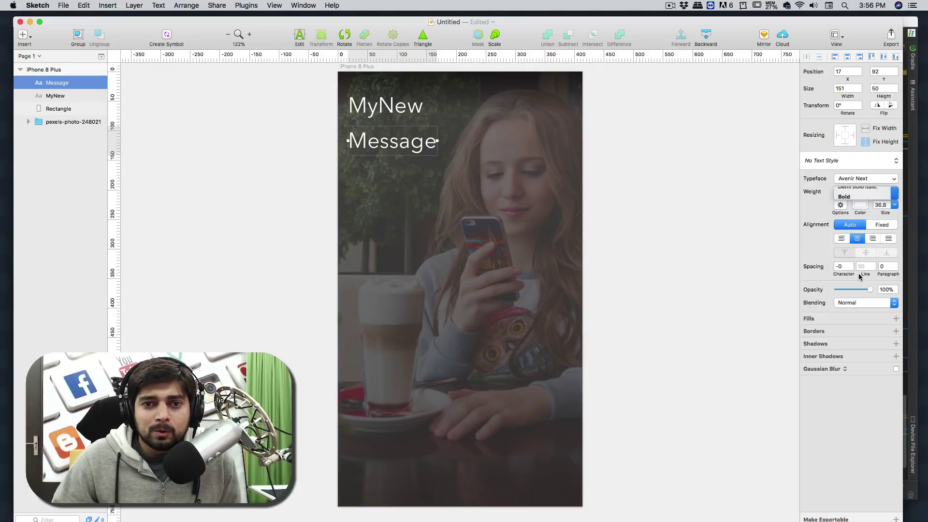
Move Message closer to MyNew, checking the gap between them with Option
click(705, 140)
drag(401, 150, 401, 147)
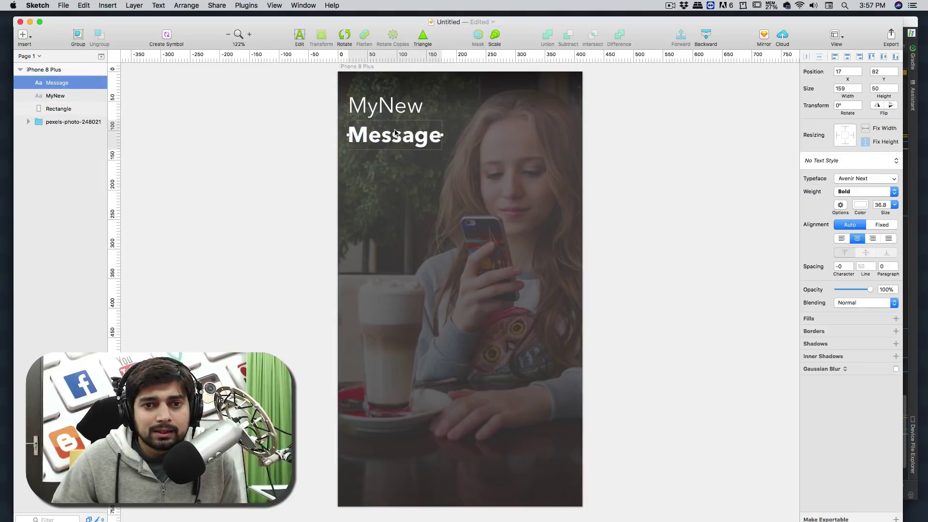
key(alt)
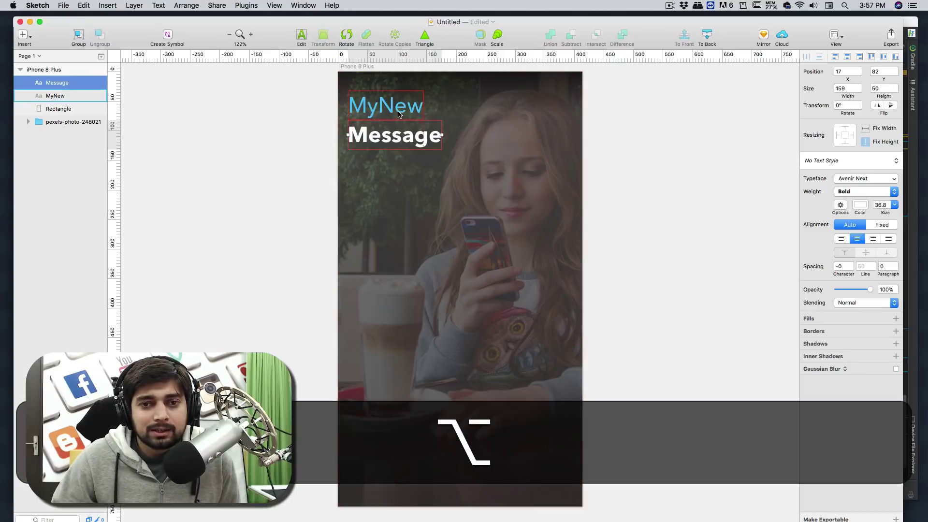
click(649, 167)
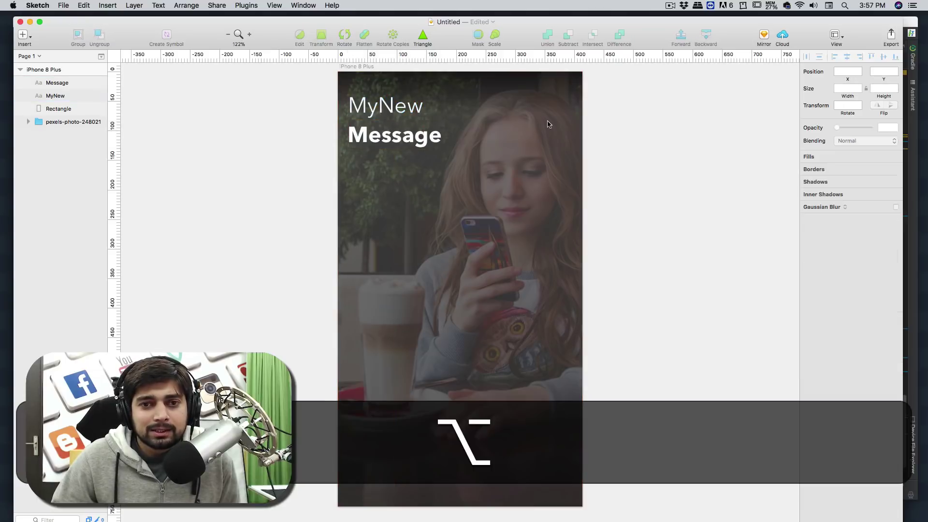
click(392, 107)
click(391, 138)
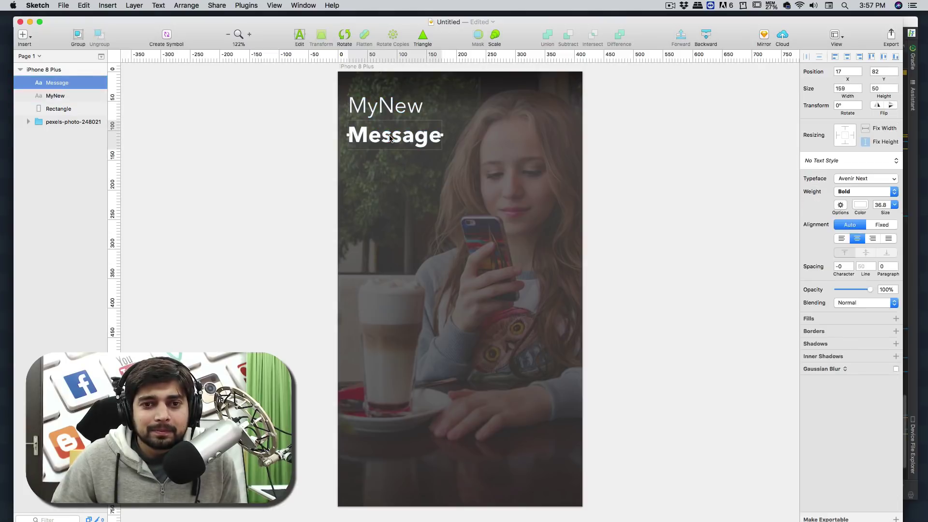
click(629, 154)
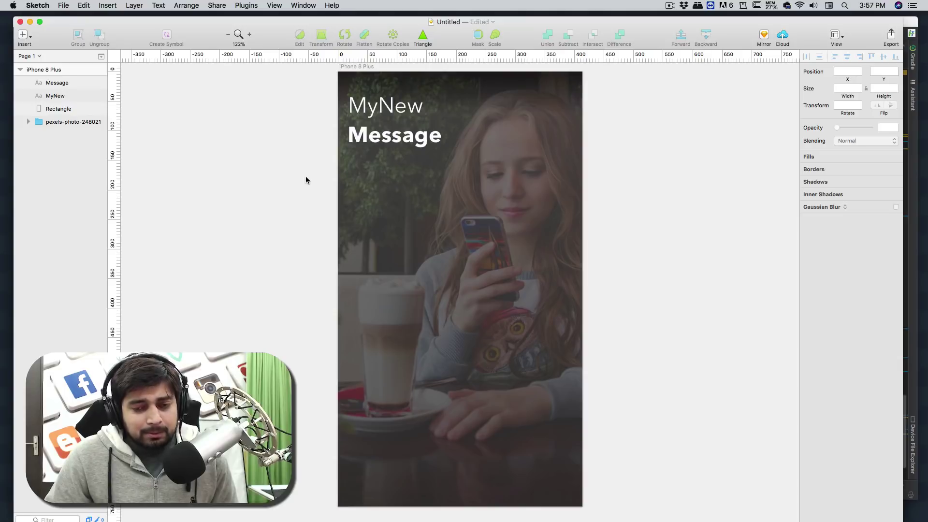
Draw a rectangle at the artboard's left edge below the heading, leaving its corners square
key(r)
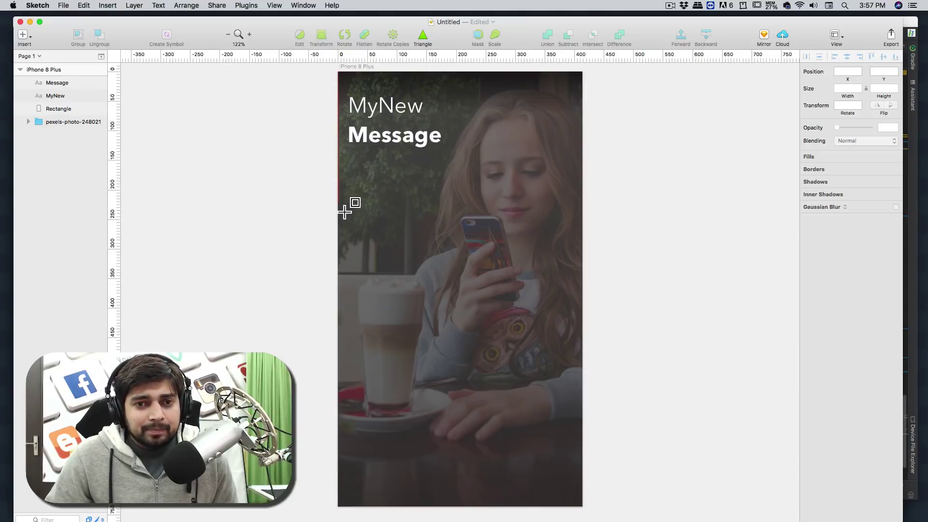
drag(345, 211, 378, 231)
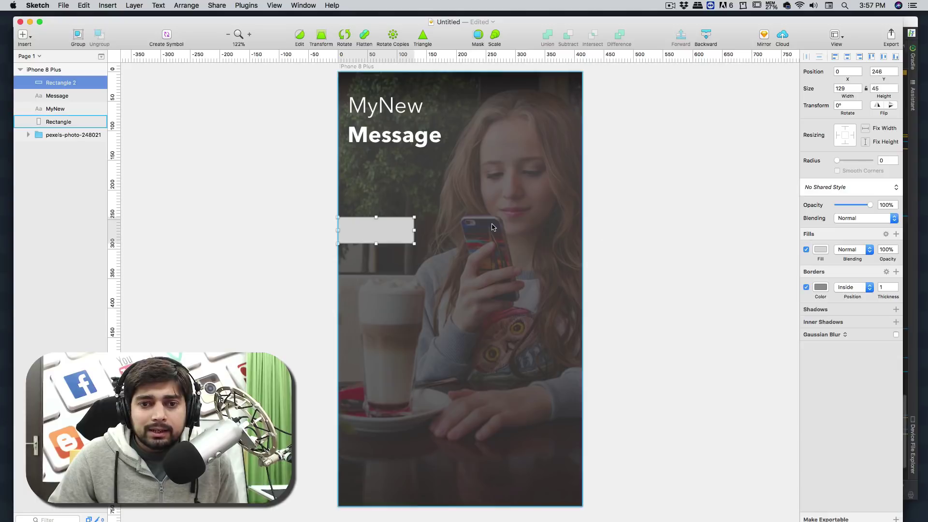
double_click(407, 224)
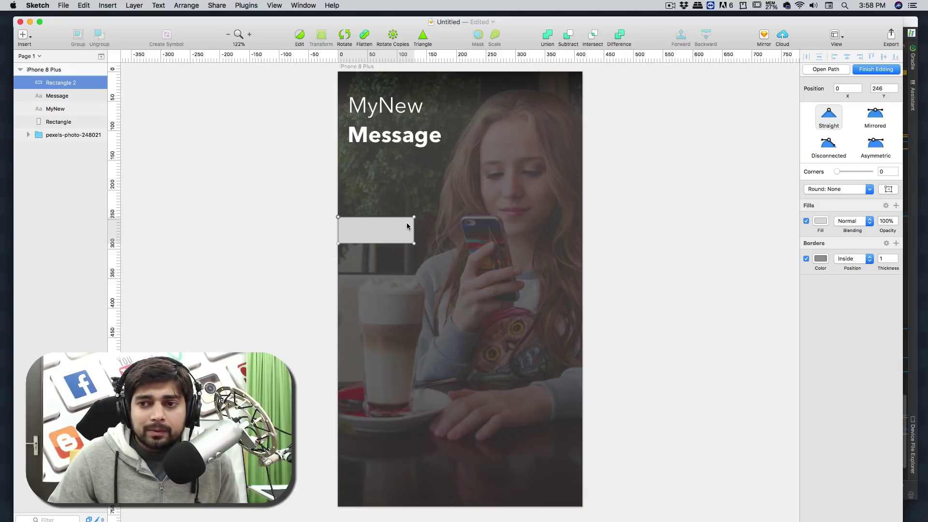
drag(838, 174, 849, 175)
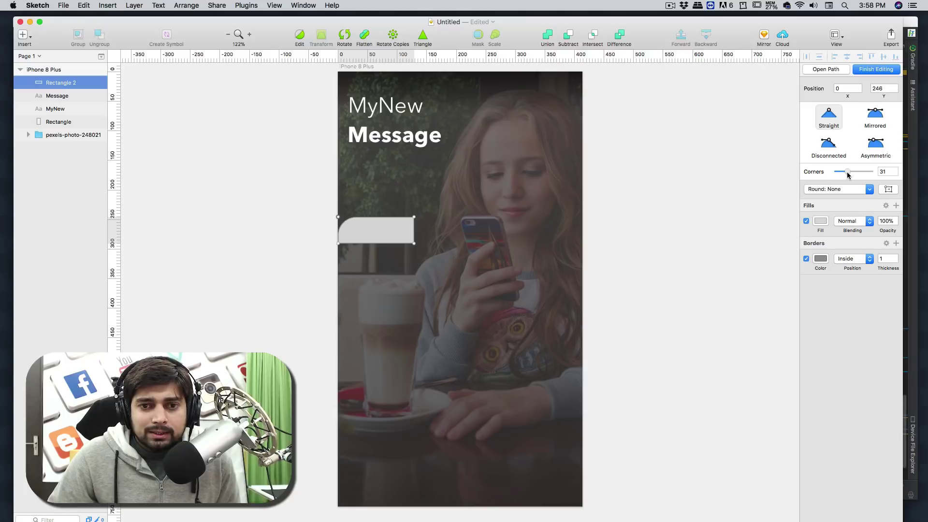
drag(848, 175, 833, 174)
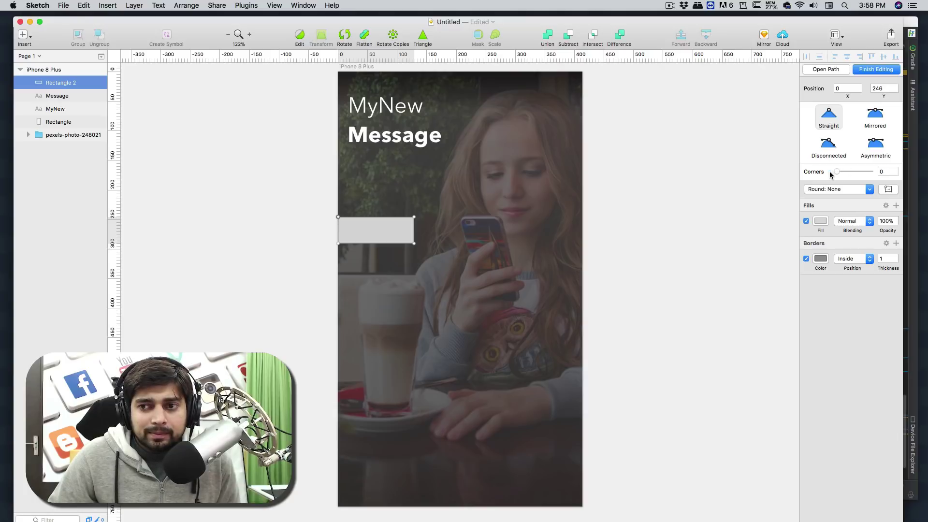
click(889, 188)
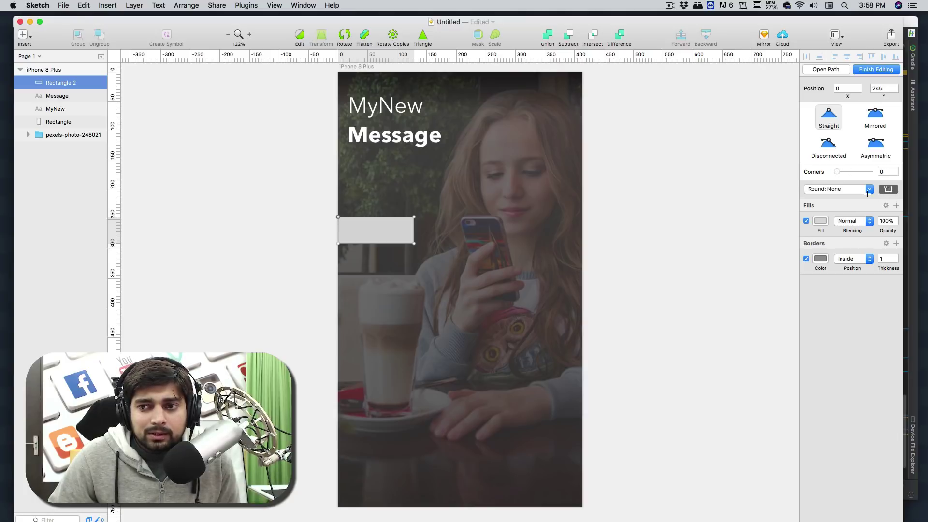
click(868, 189)
click(868, 192)
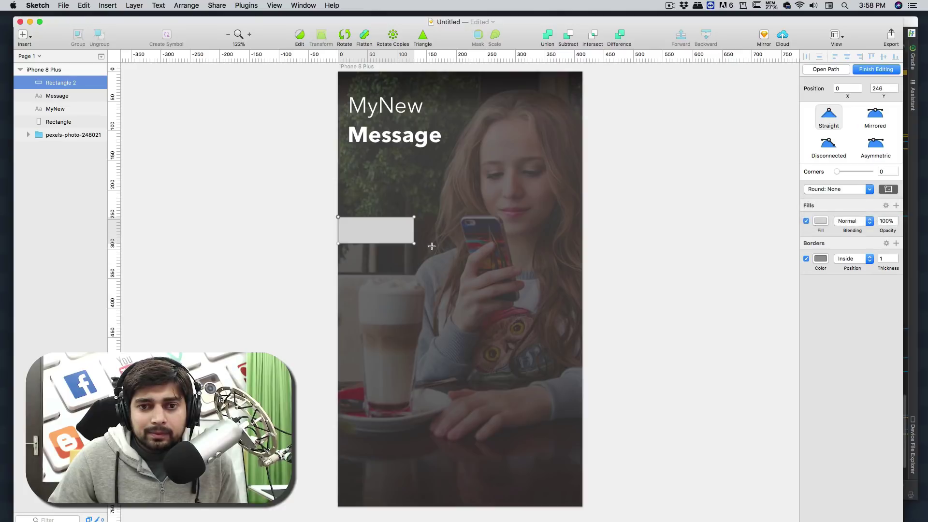
Round the rectangle's bottom-right and top-right corners to 25
click(414, 242)
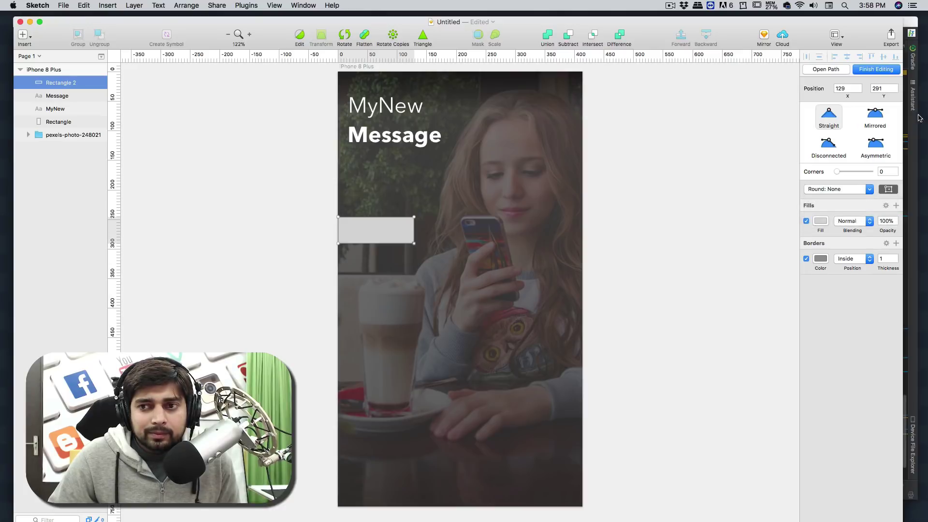
drag(836, 171, 845, 173)
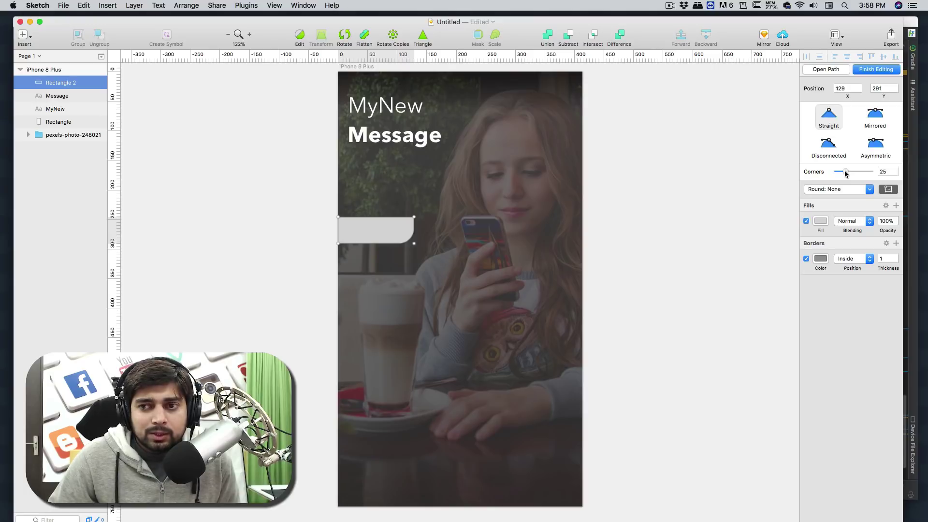
click(414, 217)
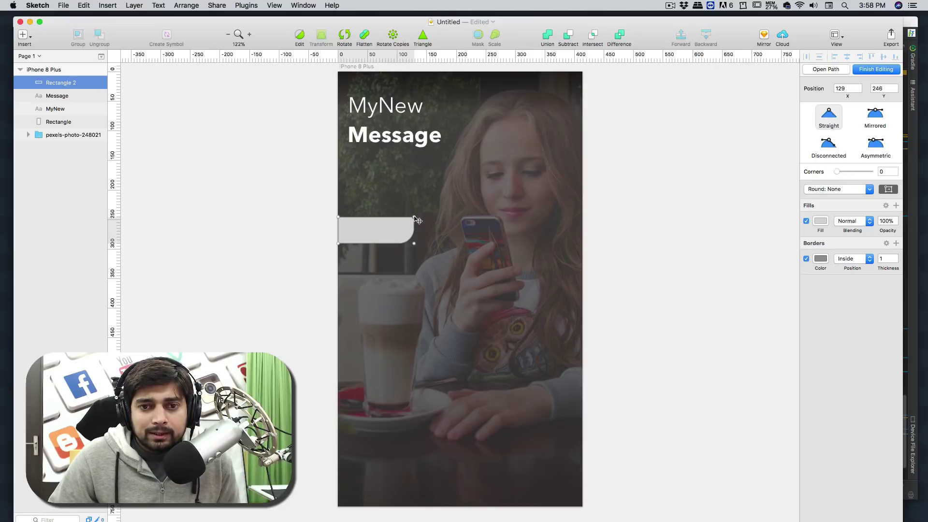
drag(837, 173, 844, 174)
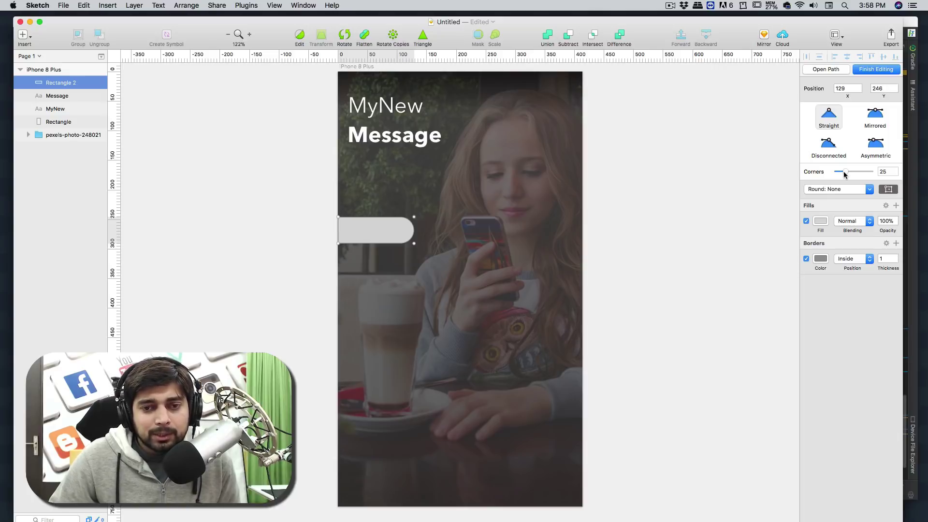
key(Escape)
click(662, 209)
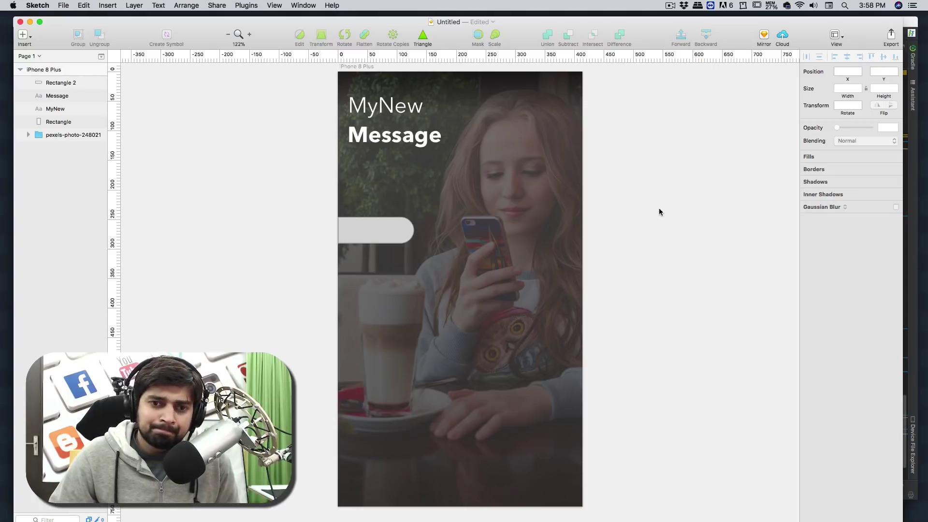
Remove the rounded shape's border and give it an F9F9F9 fill
click(380, 229)
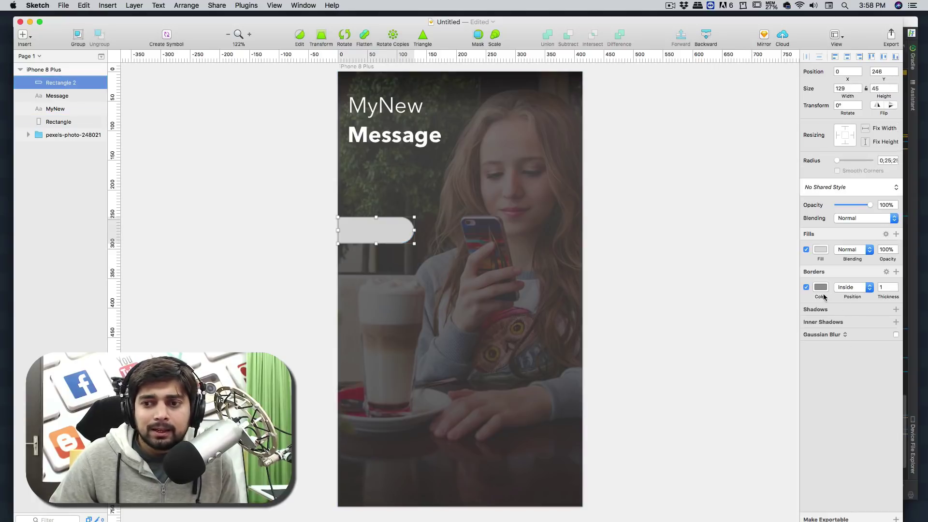
click(806, 287)
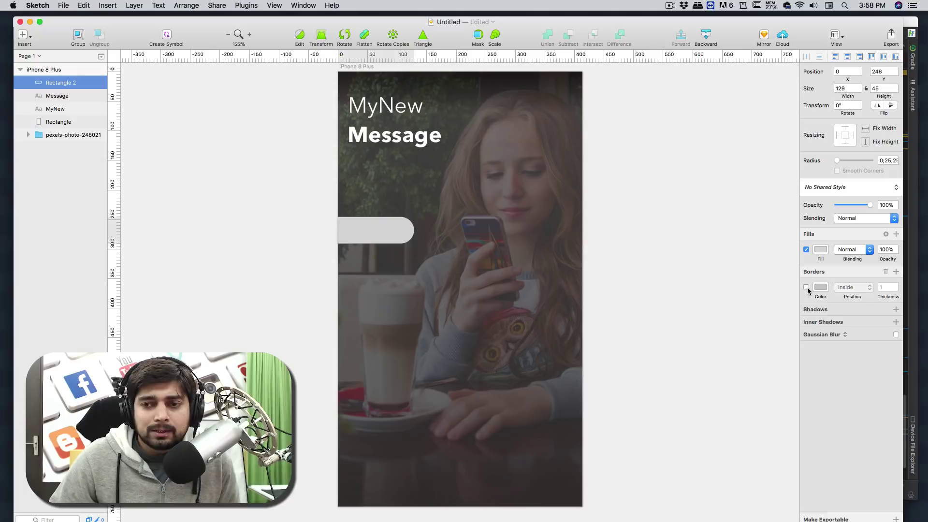
click(820, 250)
click(804, 295)
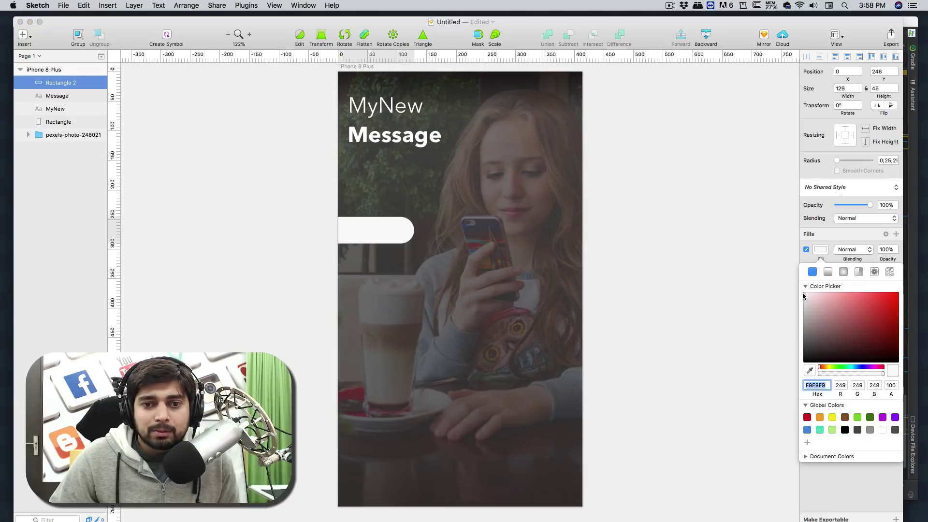
click(716, 234)
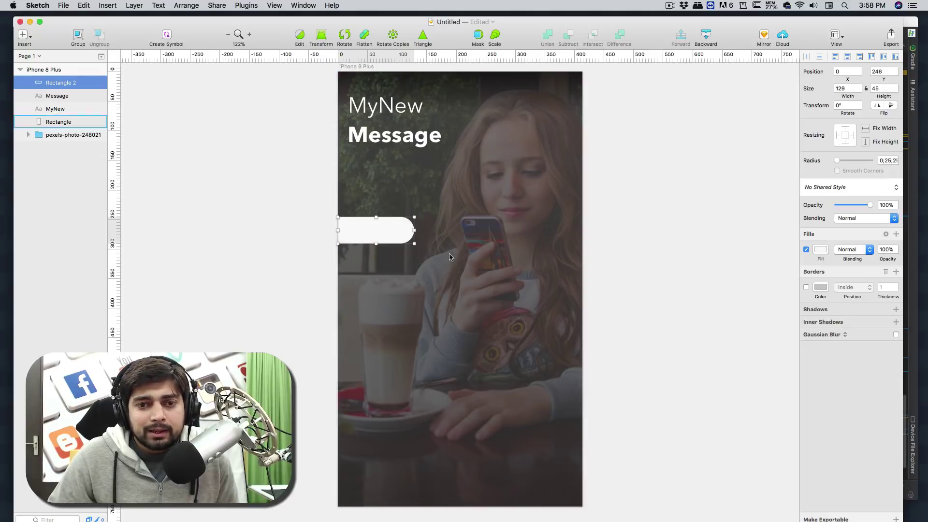
Option-drag the pill to duplicate it just below the original
click(692, 242)
click(380, 225)
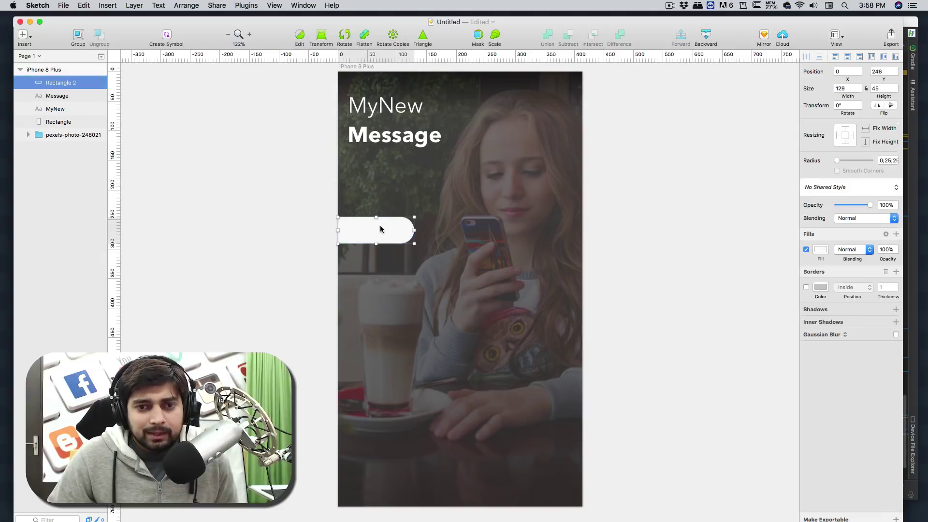
drag(382, 229, 384, 261)
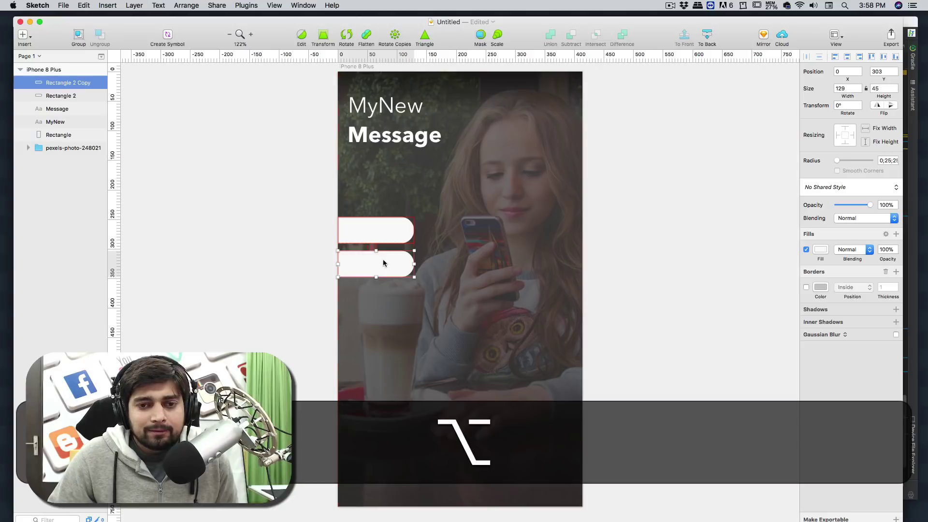
Move Rectangle 2 Copy down to y 336 and Rectangle 2 to y 252, leaving a clear gap
click(618, 249)
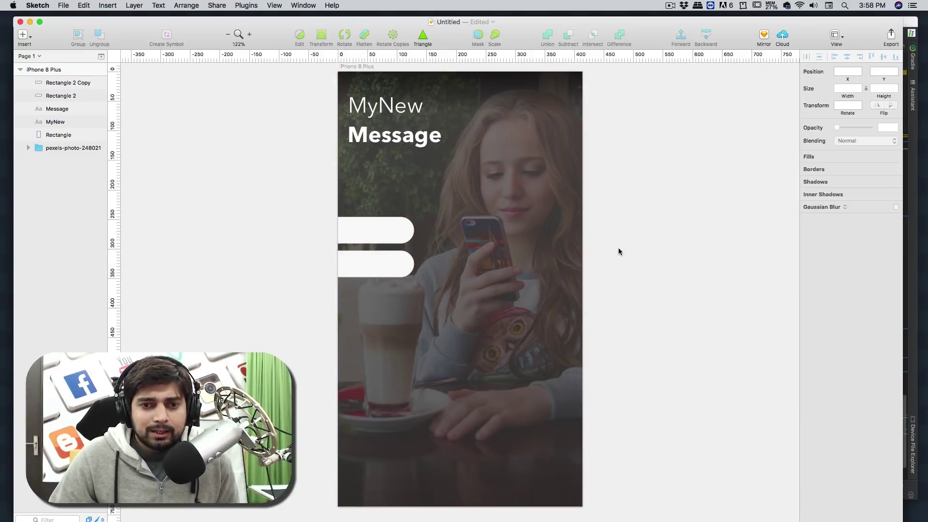
scroll(618, 248, down, 3)
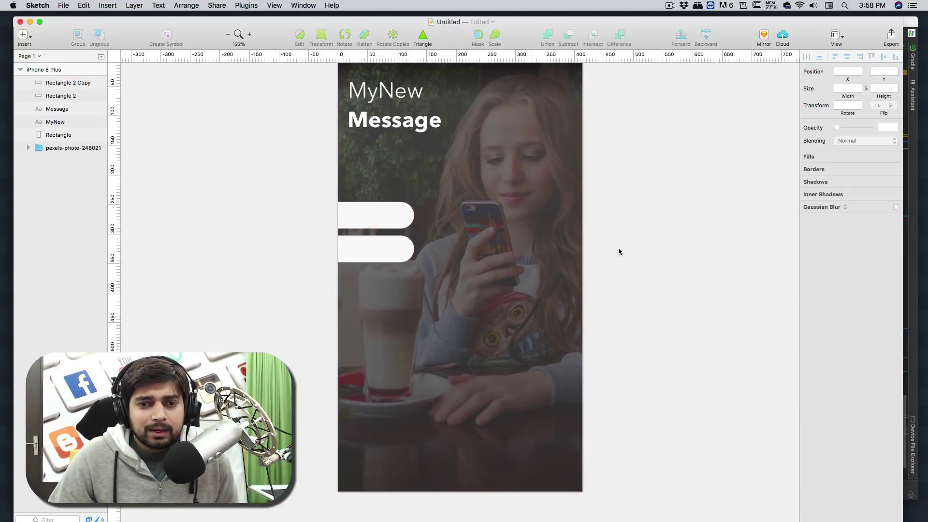
drag(364, 249, 364, 265)
drag(369, 223, 370, 226)
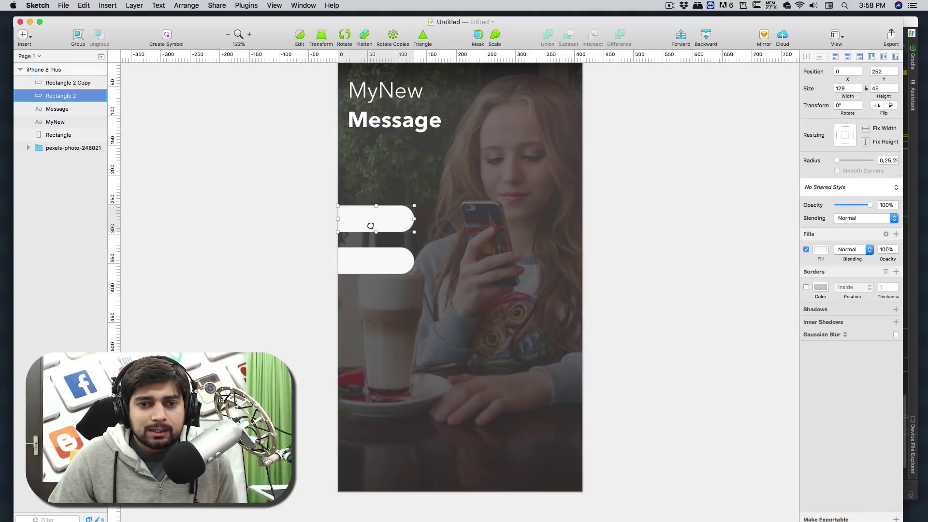
click(269, 189)
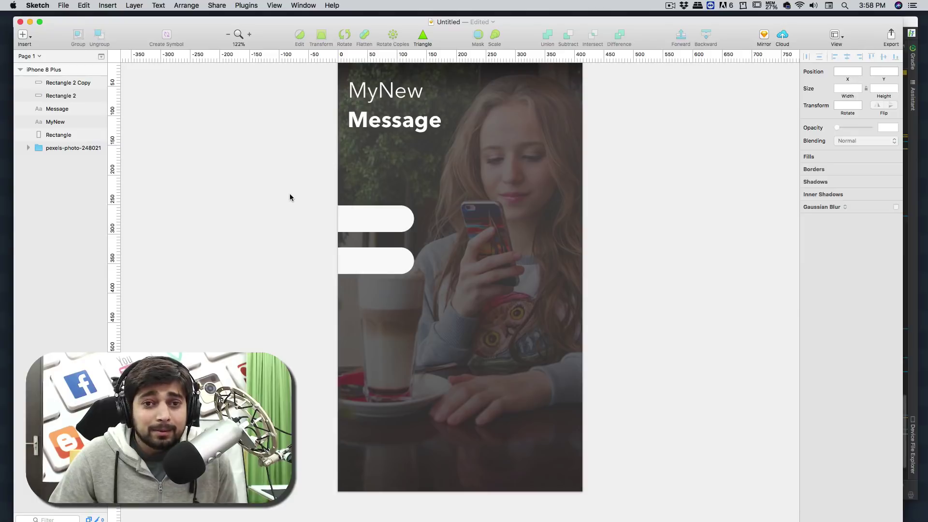
scroll(290, 194, up, 3)
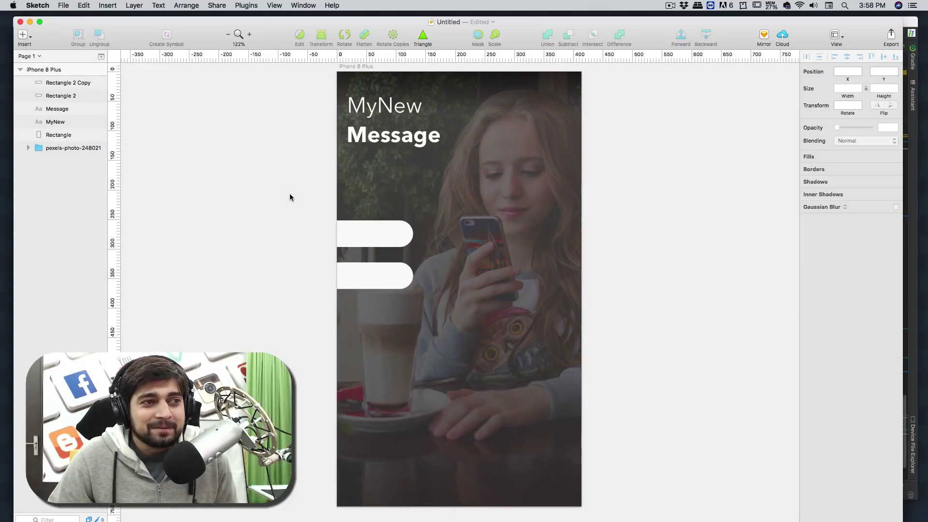
scroll(290, 197, down, 2)
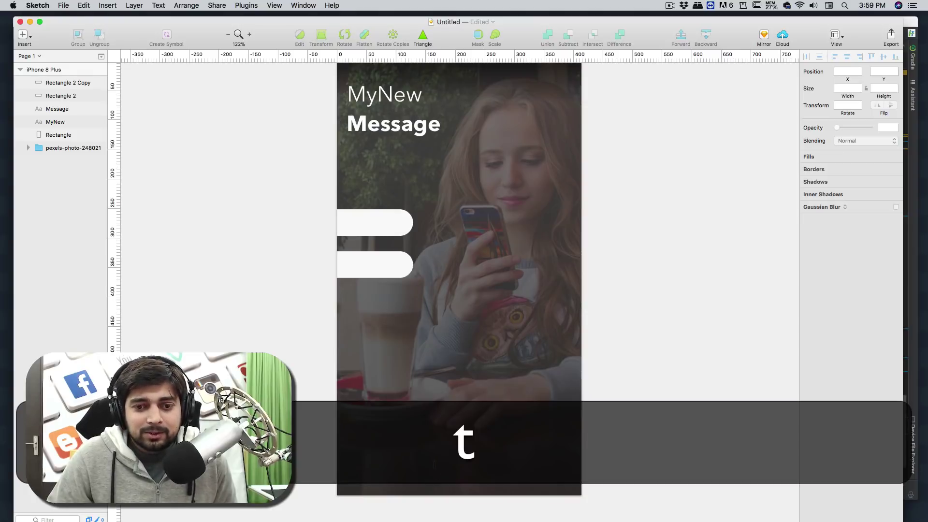
Add a 'Take tour' text layer near the bottom in Avenir Next Medium, size 15.8
click(352, 454)
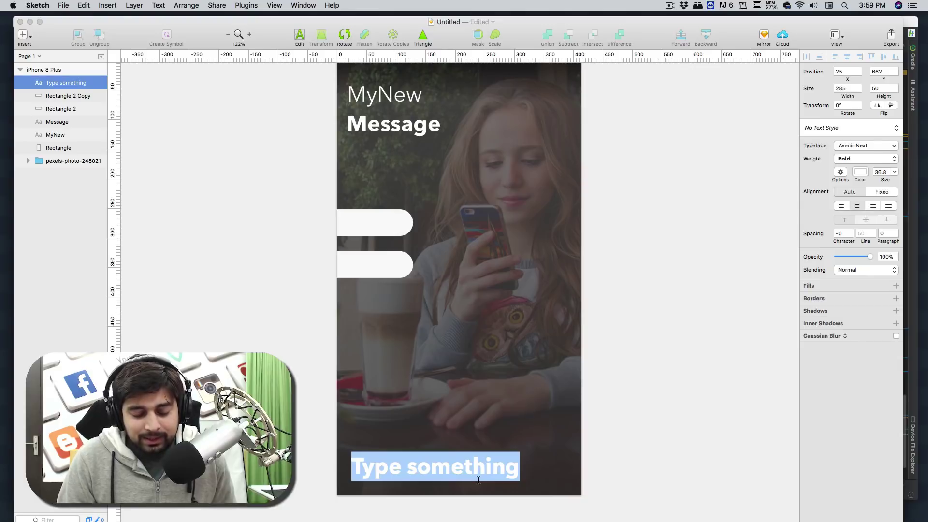
text(Take tour)
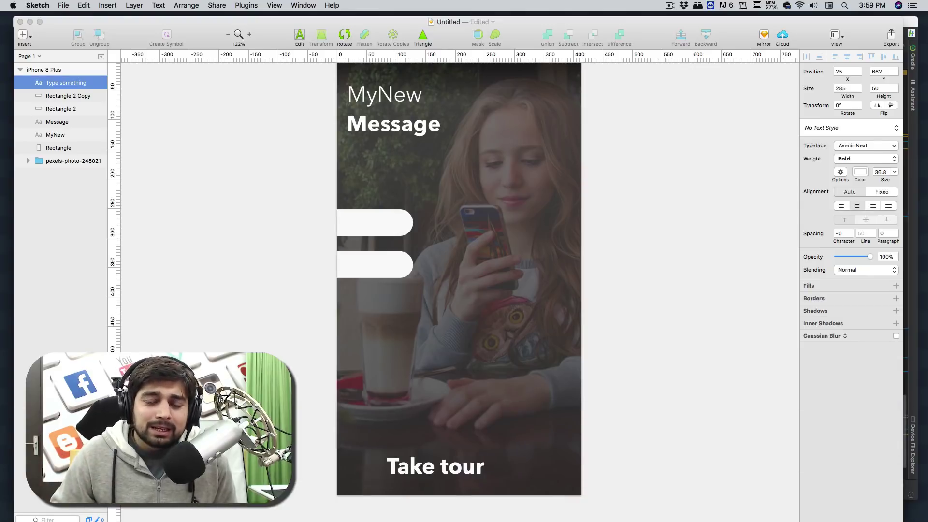
key(super+a)
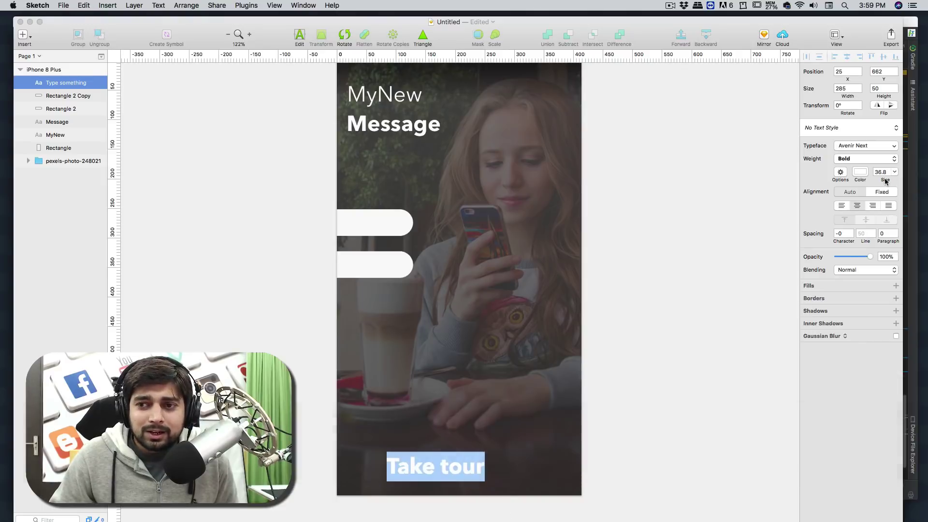
drag(889, 183, 881, 184)
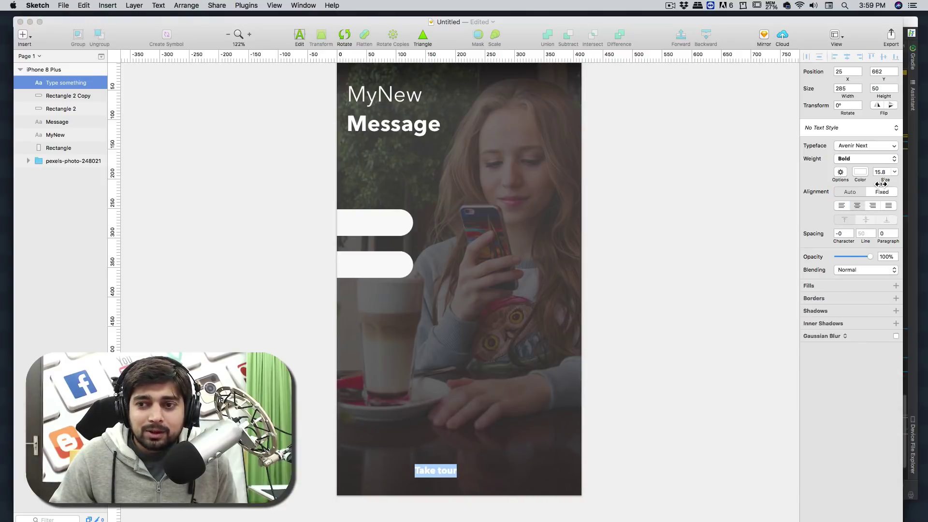
click(870, 147)
key(Escape)
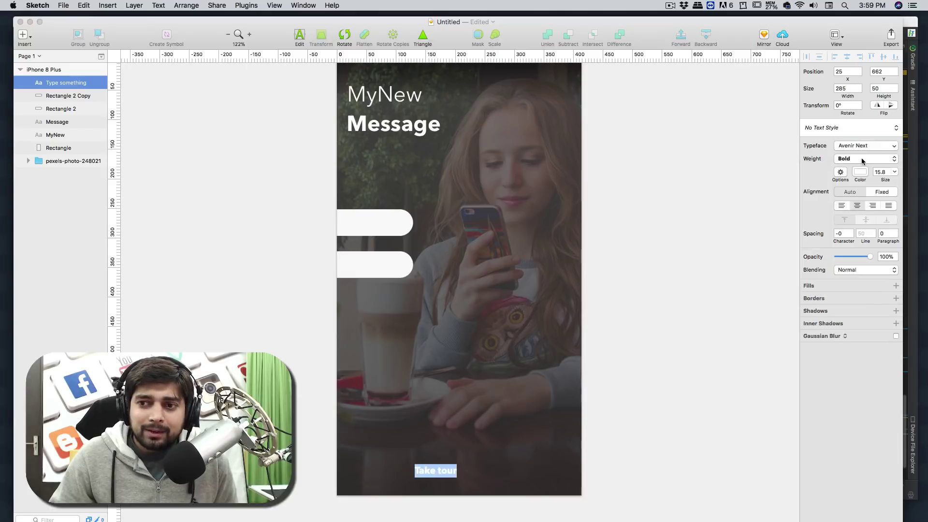
click(864, 160)
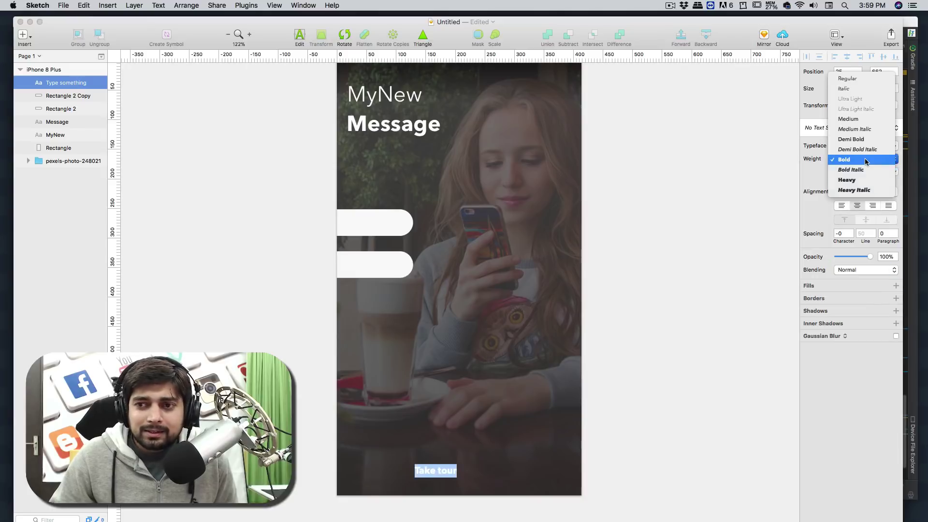
click(864, 119)
key(Escape)
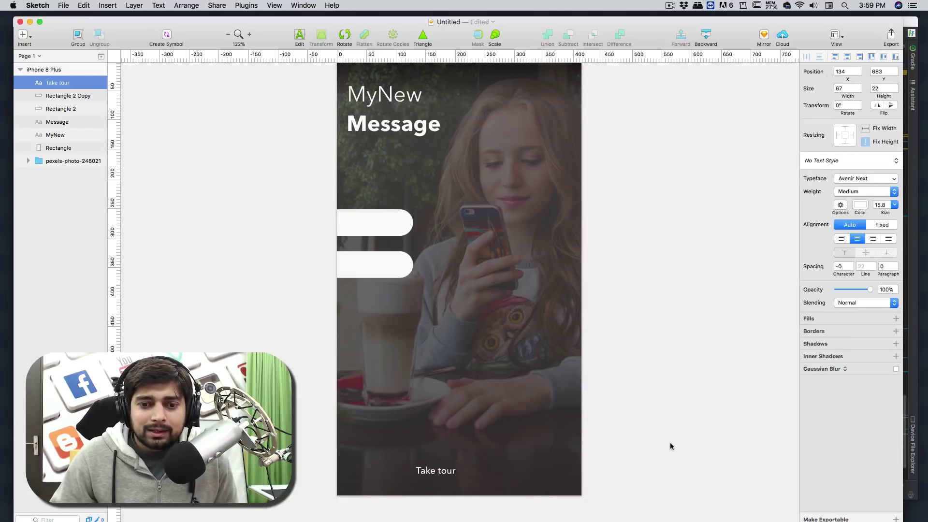
Centre the Take tour label horizontally on the artboard
drag(428, 474, 447, 468)
key(Escape)
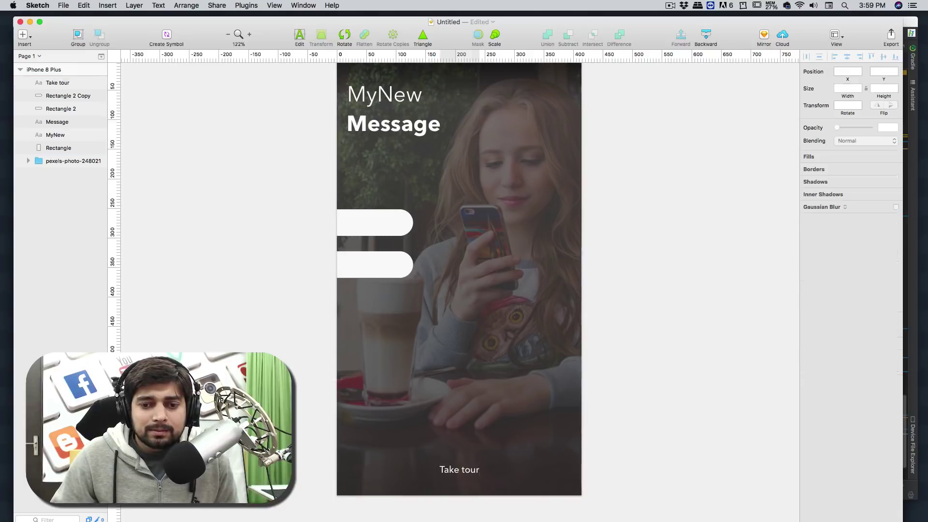
scroll(456, 276, right, 1)
scroll(453, 278, right, 1)
scroll(453, 279, up, 1)
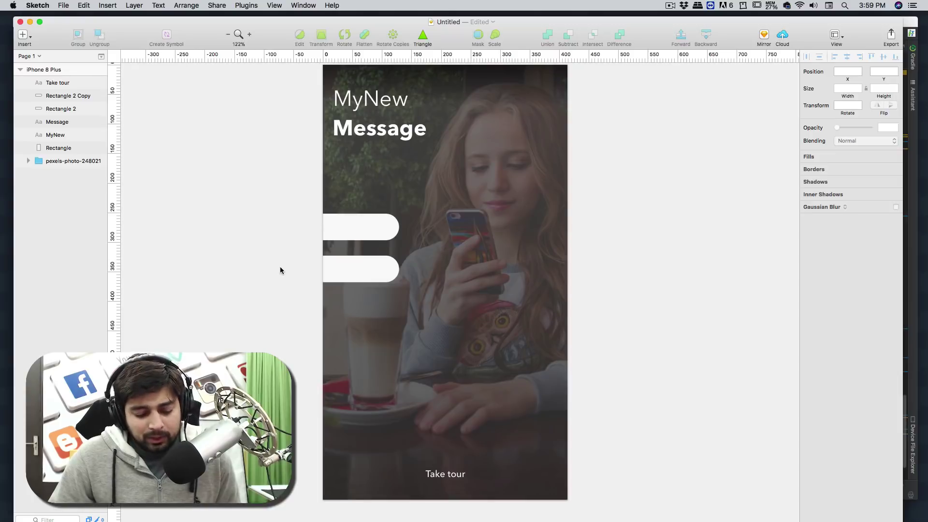
Add a SIGN IN text layer in the top pill with Auto width
key(t)
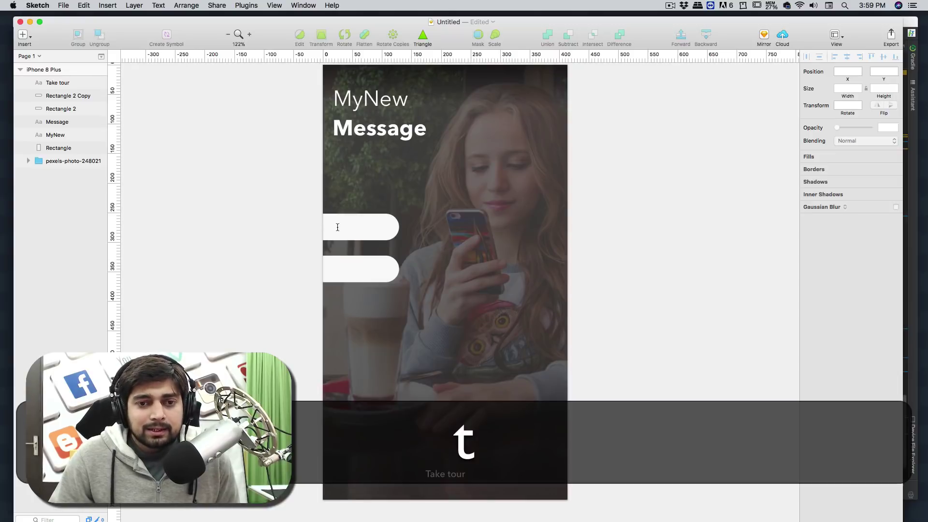
click(338, 227)
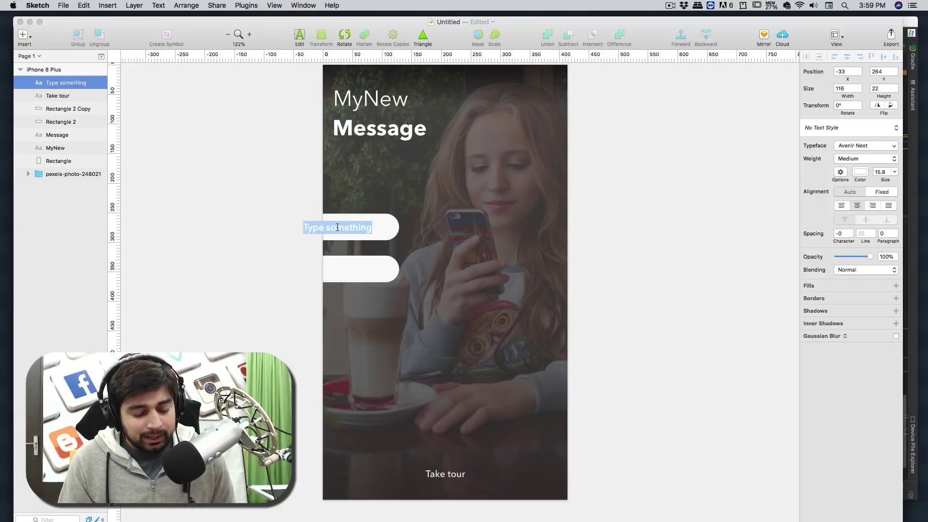
text(I)
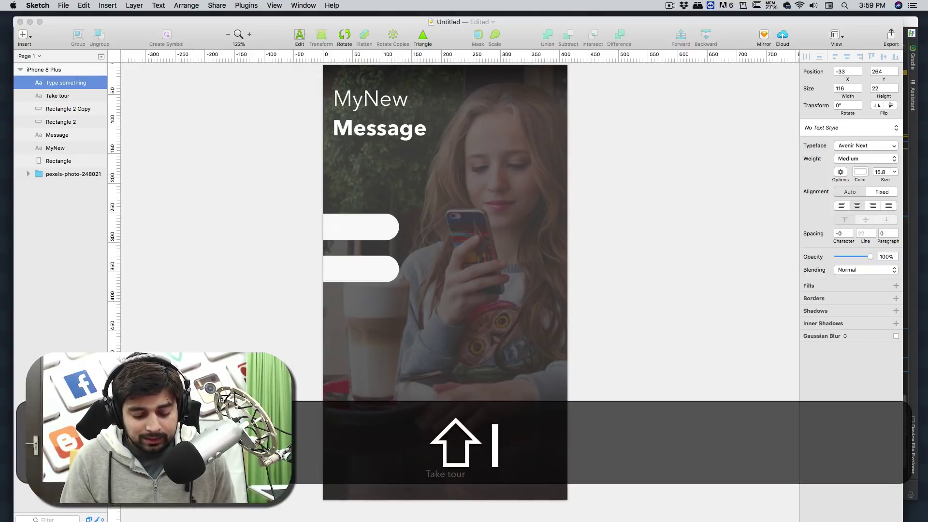
text(GN IN)
key(super+shift+n)
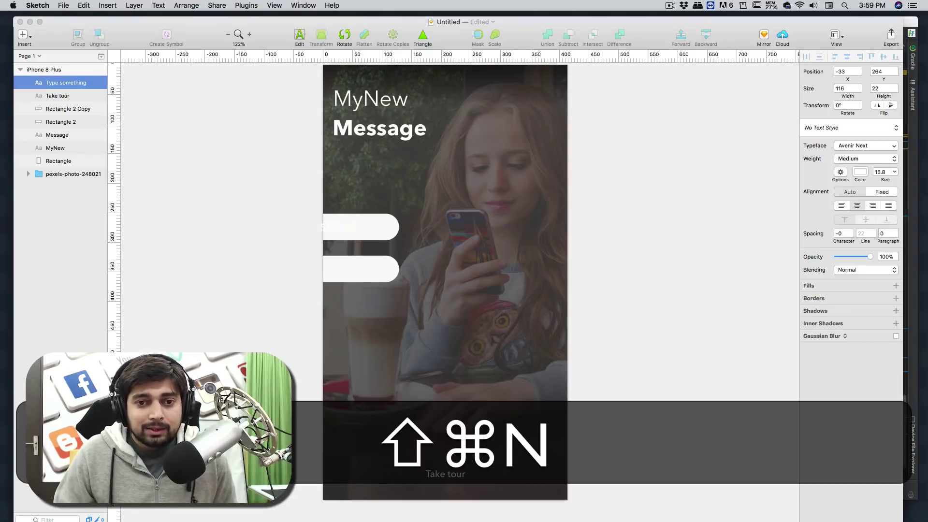
key(super+a)
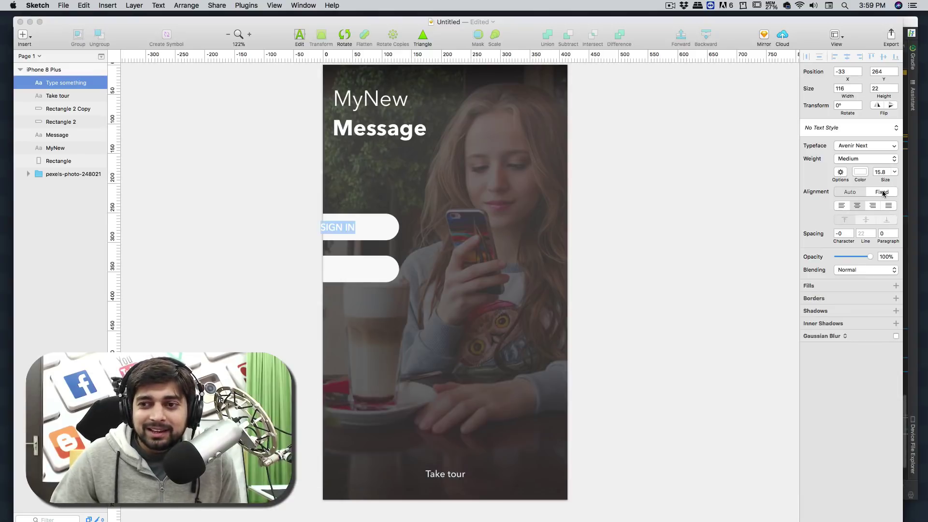
click(863, 176)
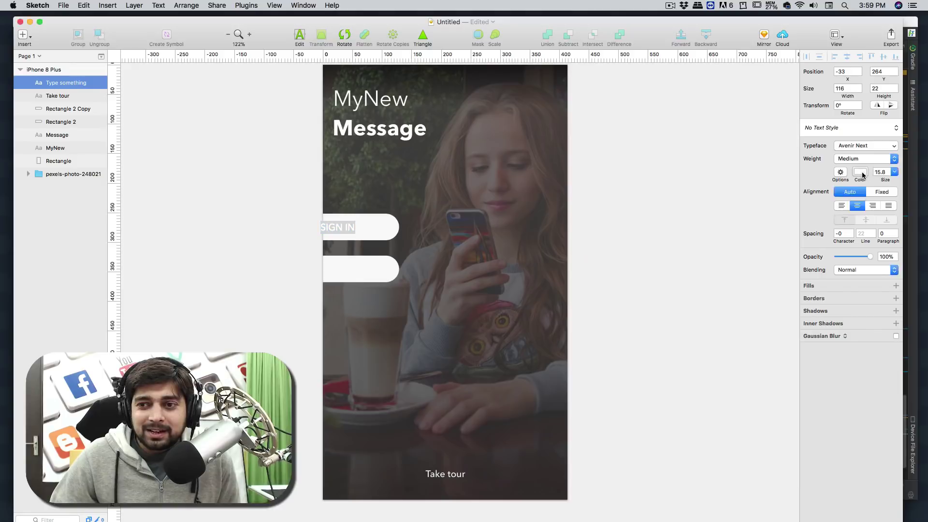
Colour SIGN IN dark grey 737070 and position it inside the button
click(862, 173)
drag(830, 219, 806, 235)
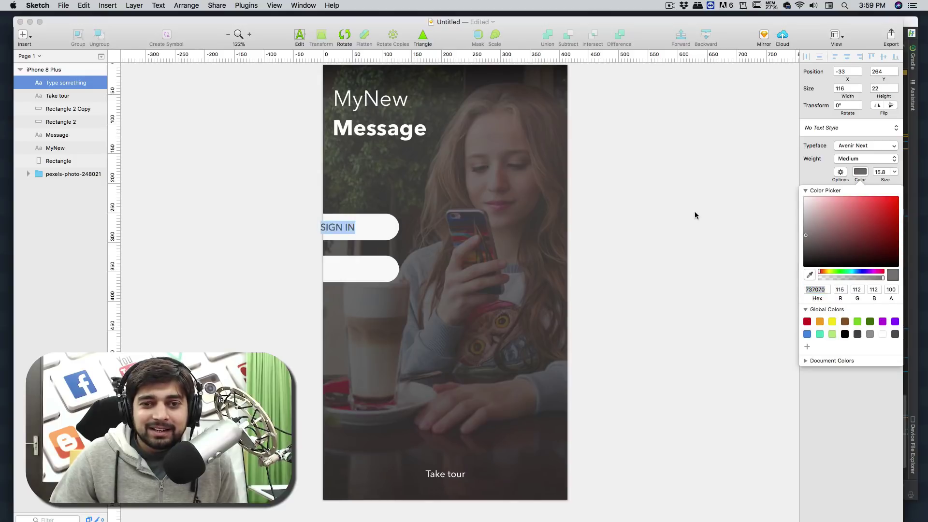
key(Escape)
drag(341, 229, 354, 228)
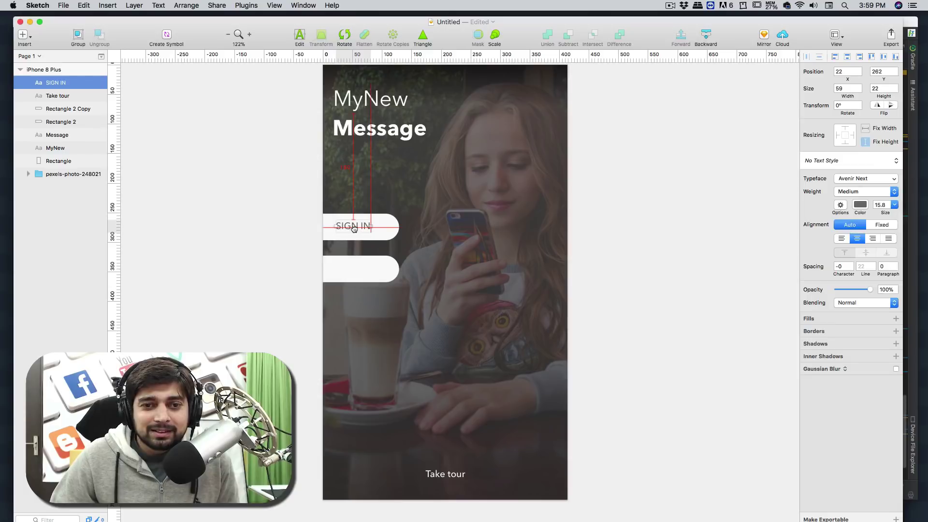
click(288, 209)
click(350, 225)
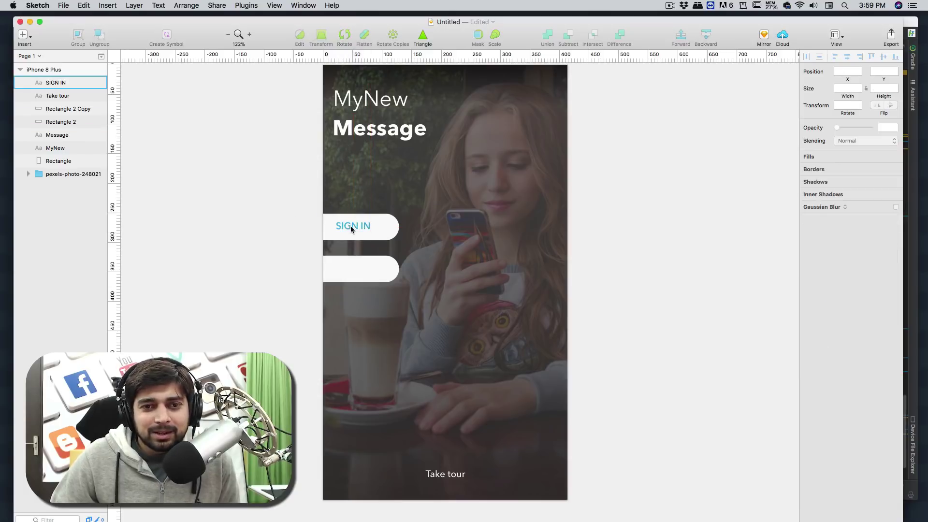
drag(351, 229, 360, 270)
Duplicate SIGN IN into the second pill and change its text to SIGN UP
key(alt)
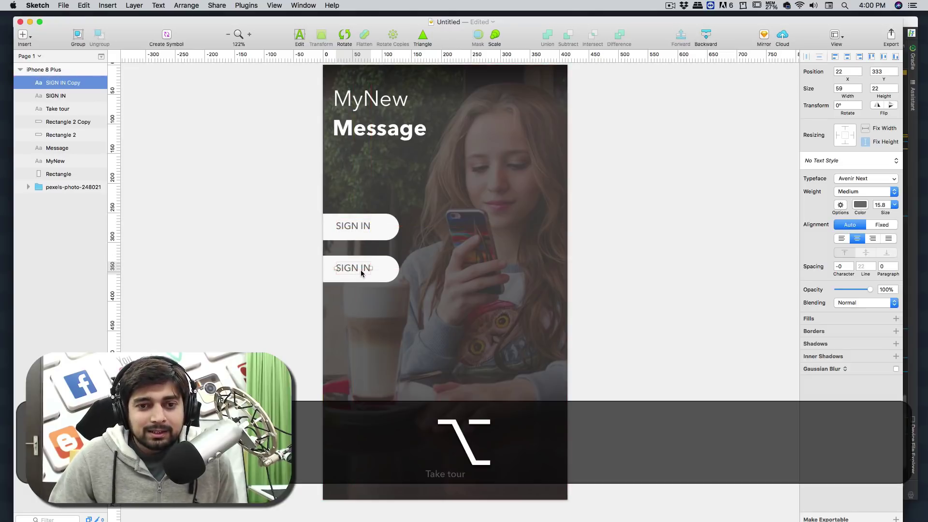
double_click(361, 269)
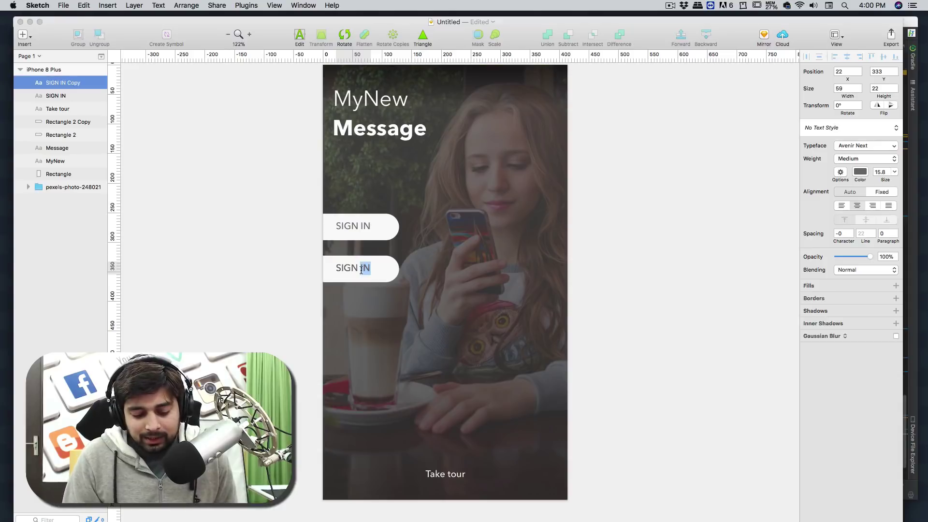
text(Up)
key(Escape)
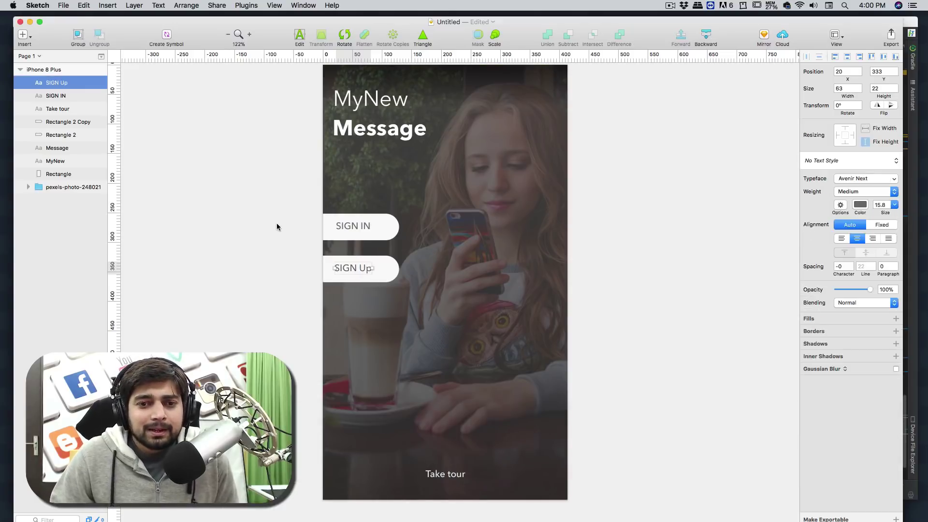
double_click(368, 268)
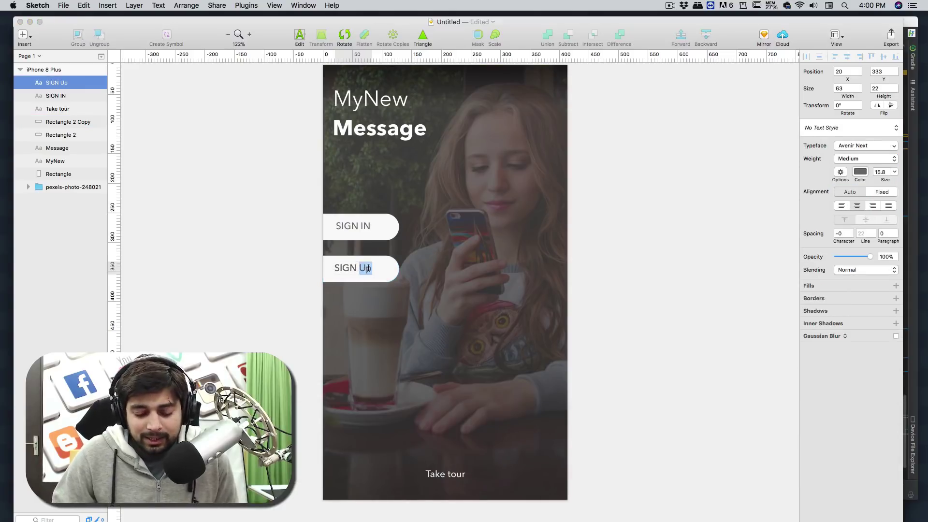
text(UP)
key(Escape)
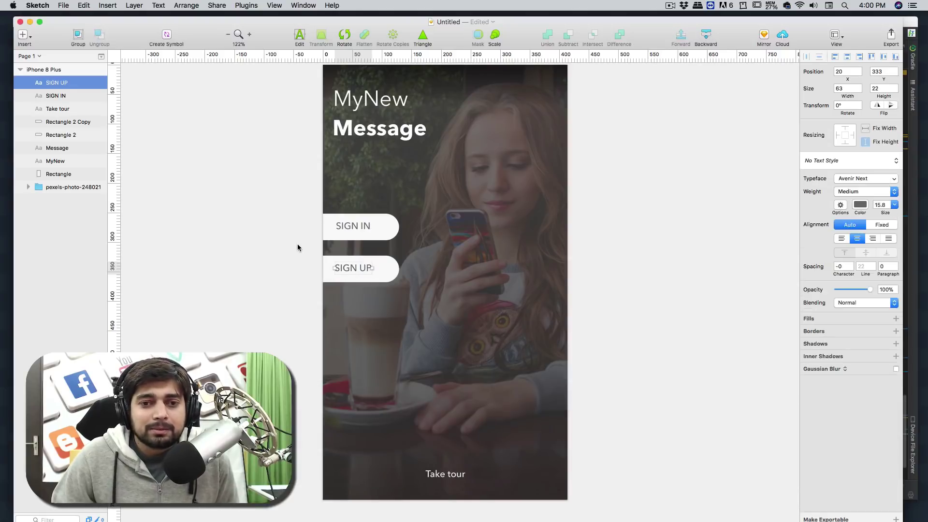
click(295, 239)
Align SIGN IN and SIGN UP at x 26 along a vertical guide, SIGN IN at y 265
click(344, 227)
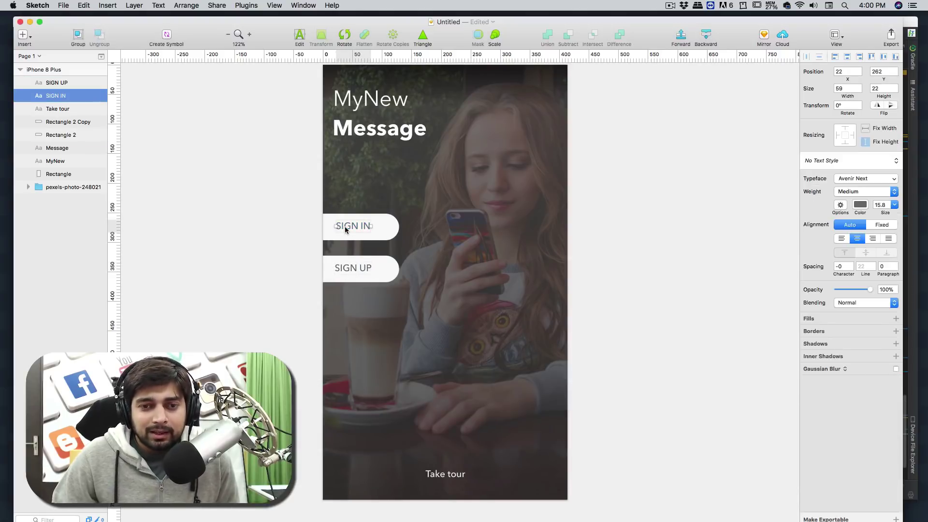
key(Down)
key(Down)
key(Right)
key(Right)
key(Right)
key(Right)
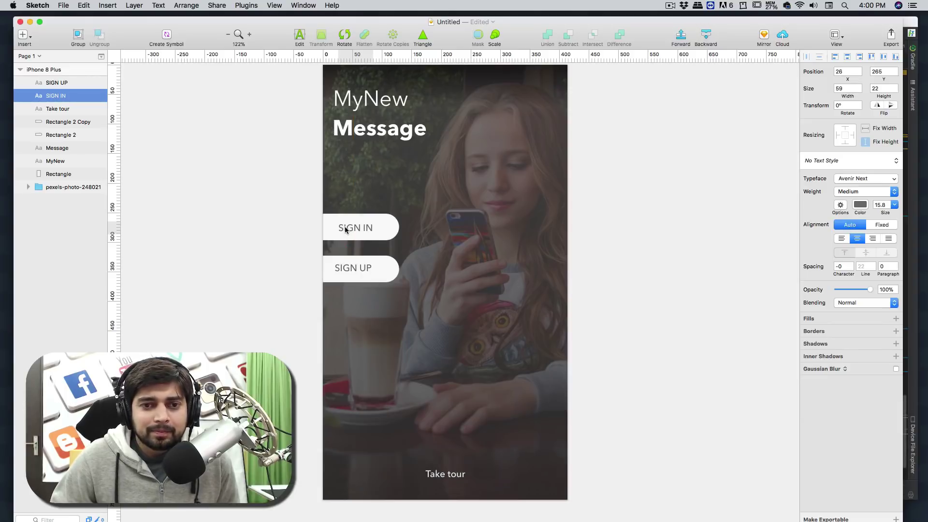
click(338, 56)
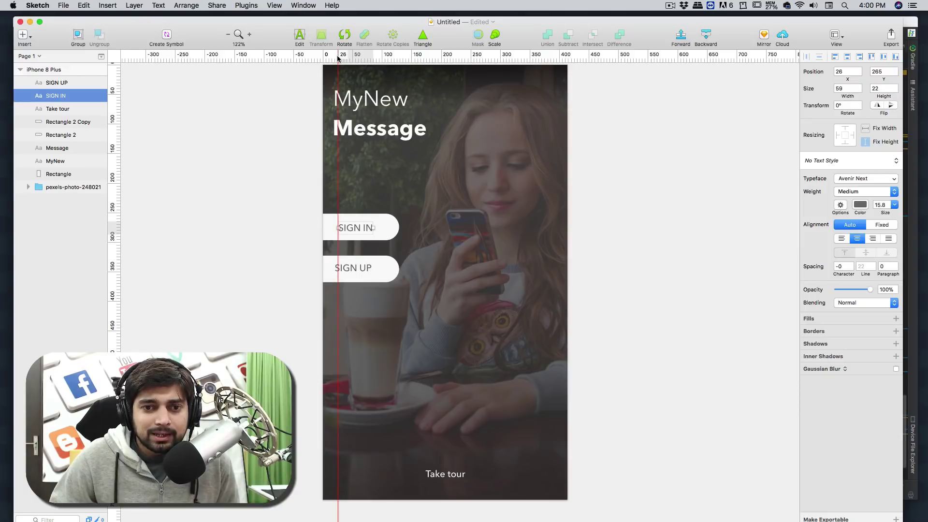
click(349, 268)
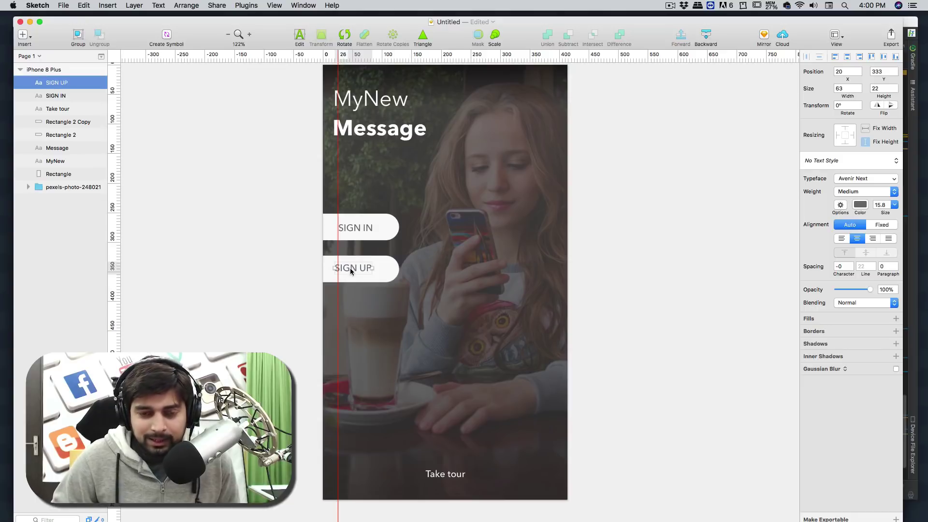
key(Right)
key(Right)
key(Right)
key(Right)
key(Right)
key(Right)
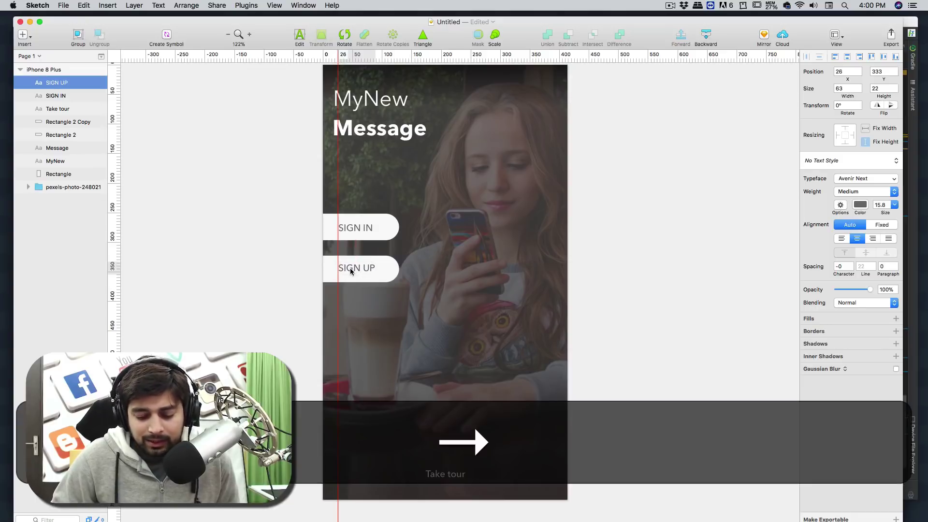
key(super+equal)
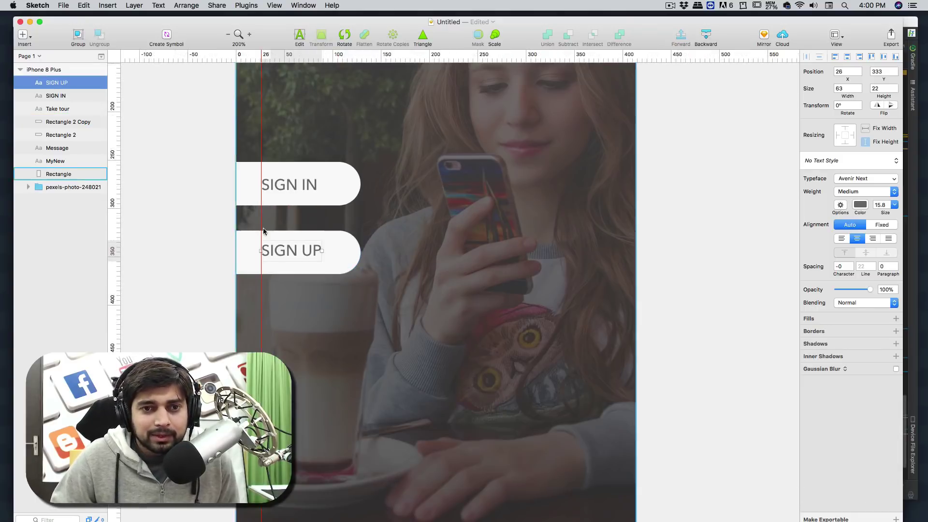
click(286, 184)
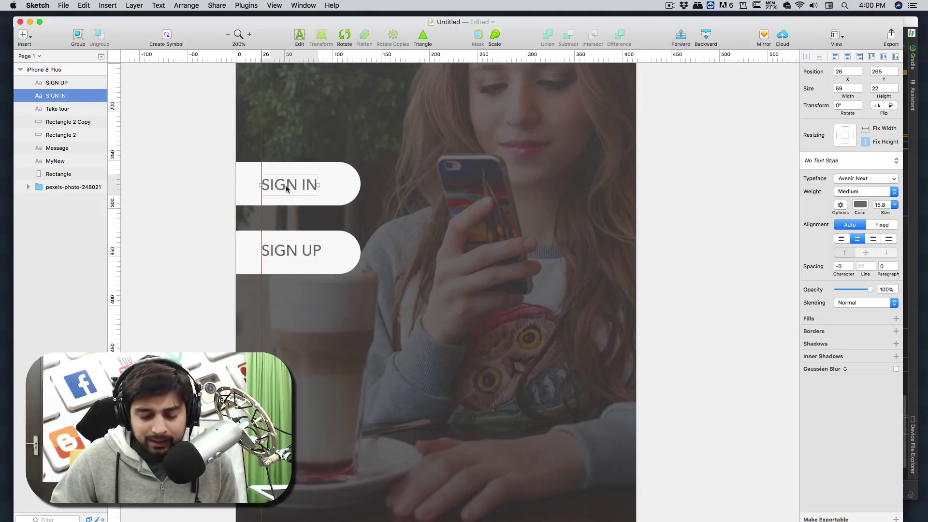
key(Left)
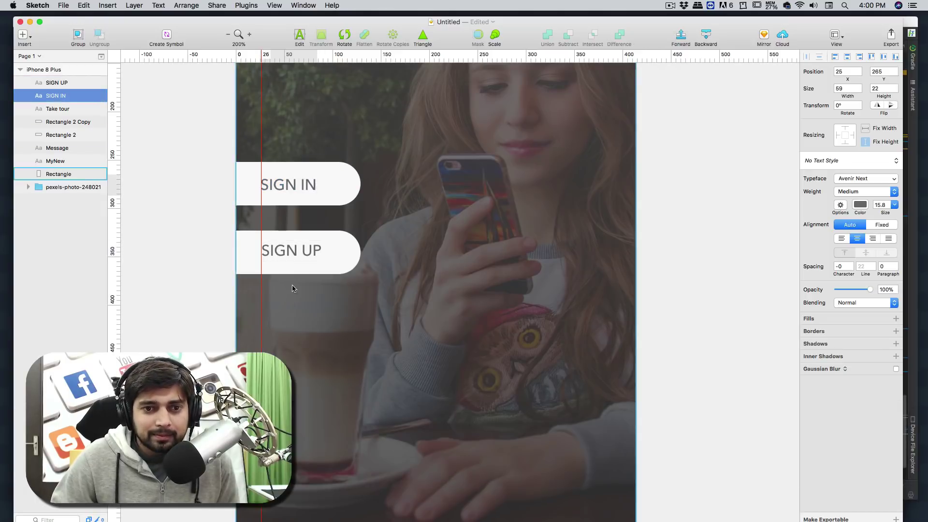
click(193, 187)
right_click(261, 55)
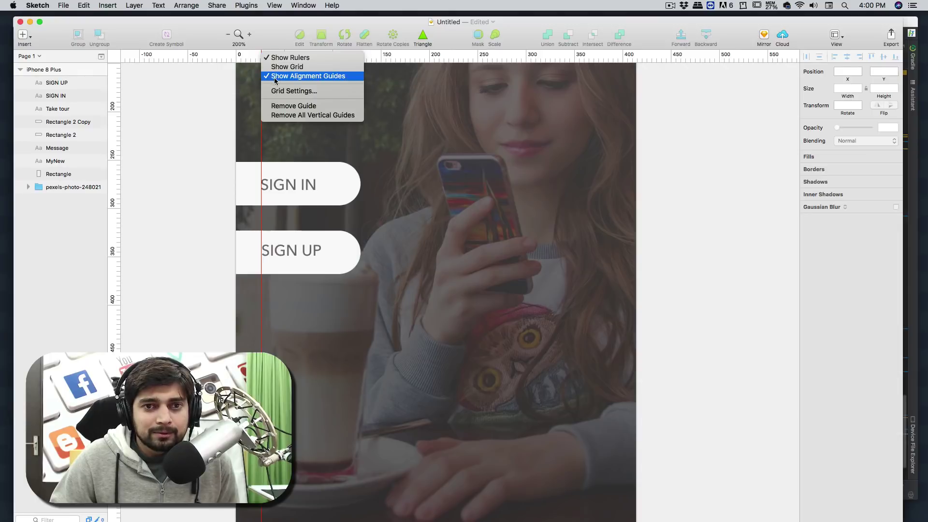
click(294, 106)
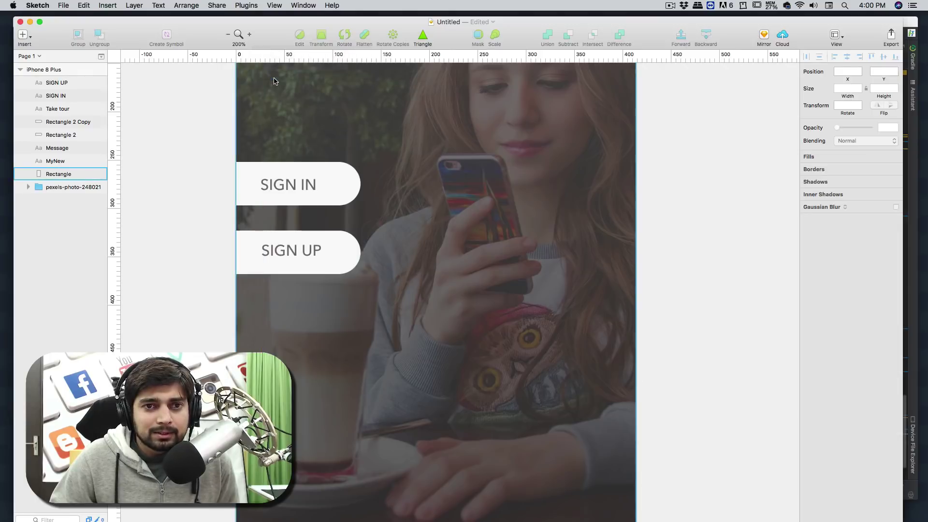
scroll(210, 190, up, 10)
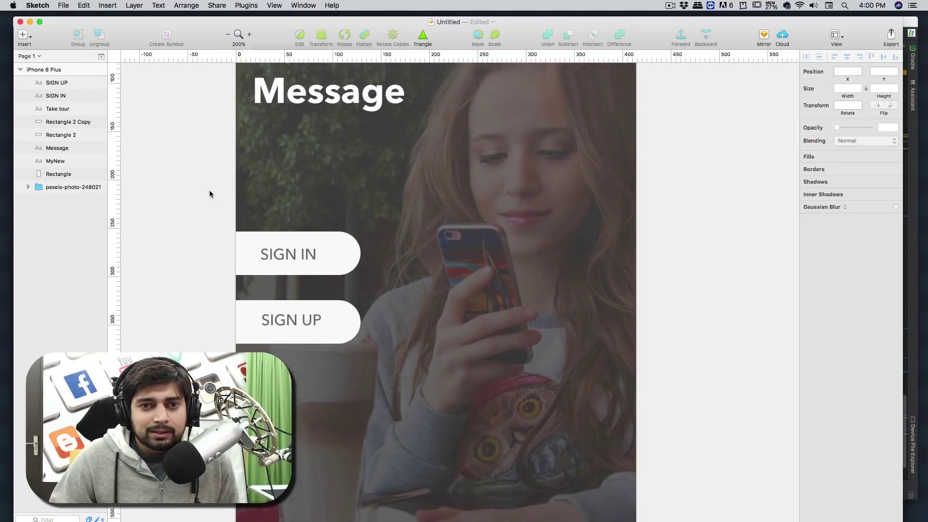
scroll(209, 194, down, 10)
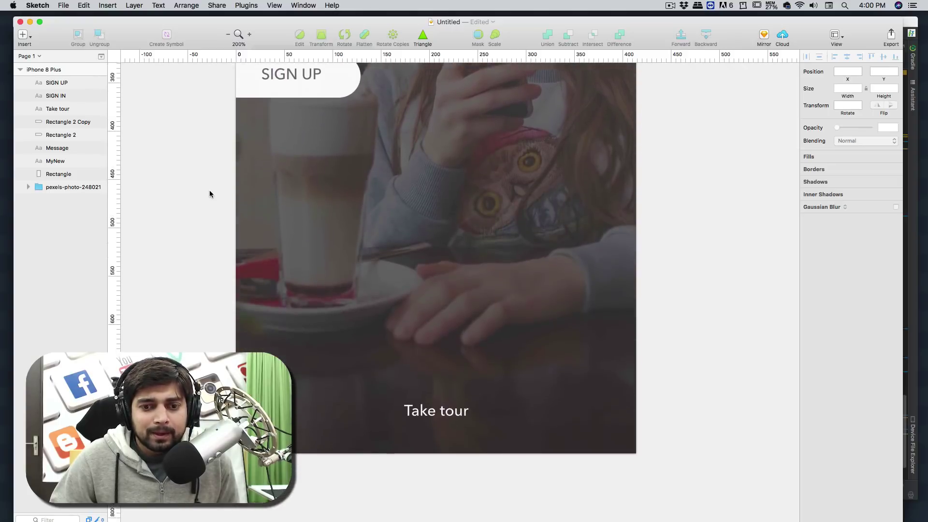
scroll(210, 193, up, 5)
scroll(209, 193, up, 5)
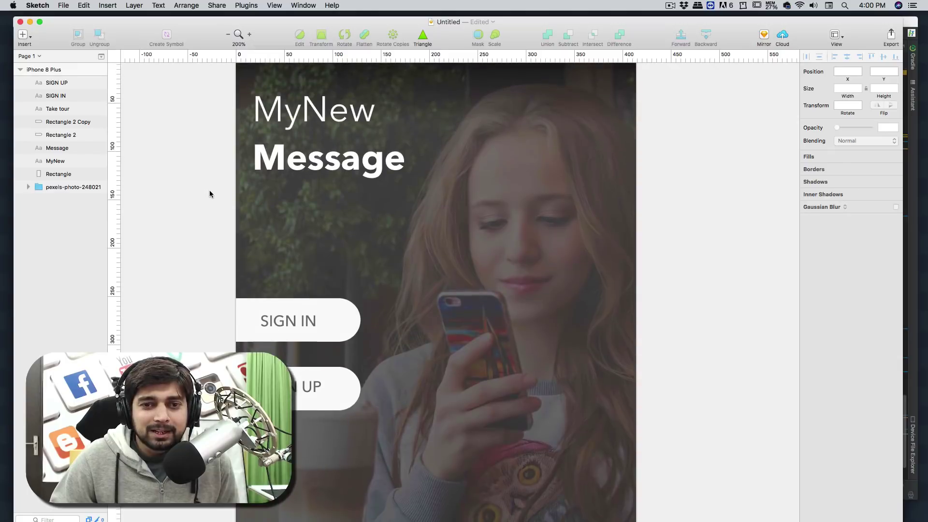
scroll(209, 194, down, 3)
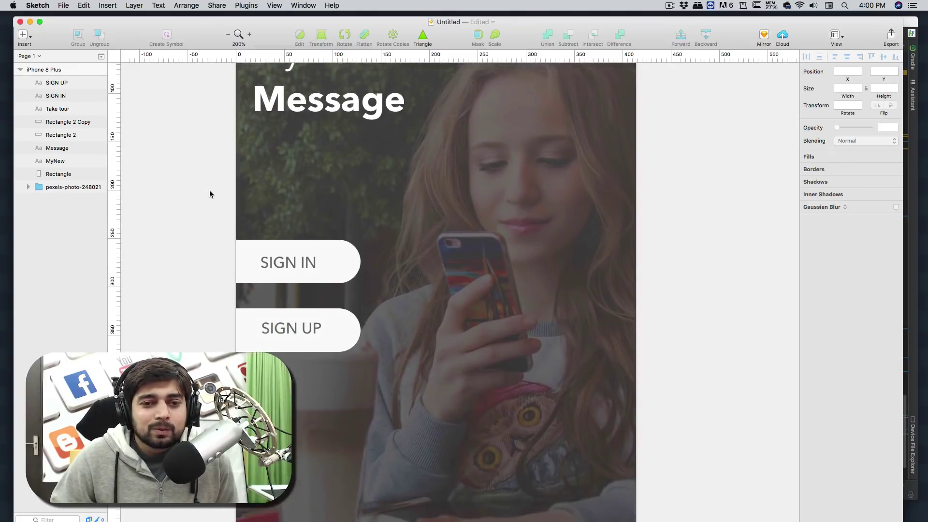
scroll(210, 194, down, 1)
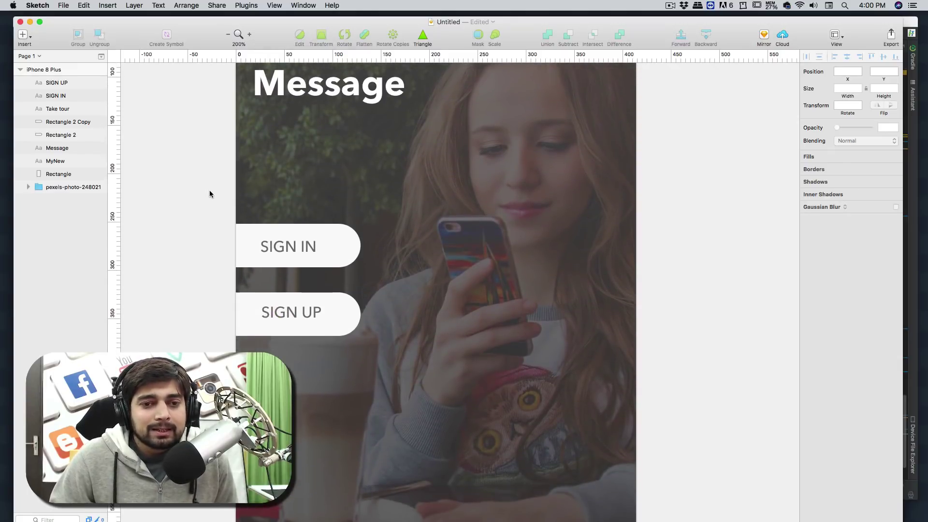
Change the SIGN IN text colour to grey 8F8C8C and copy the hex value
click(292, 251)
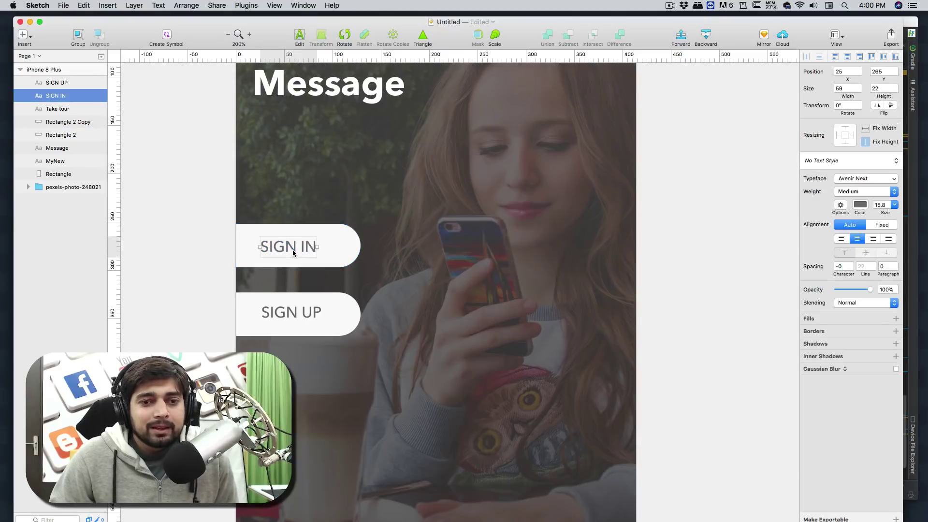
click(860, 204)
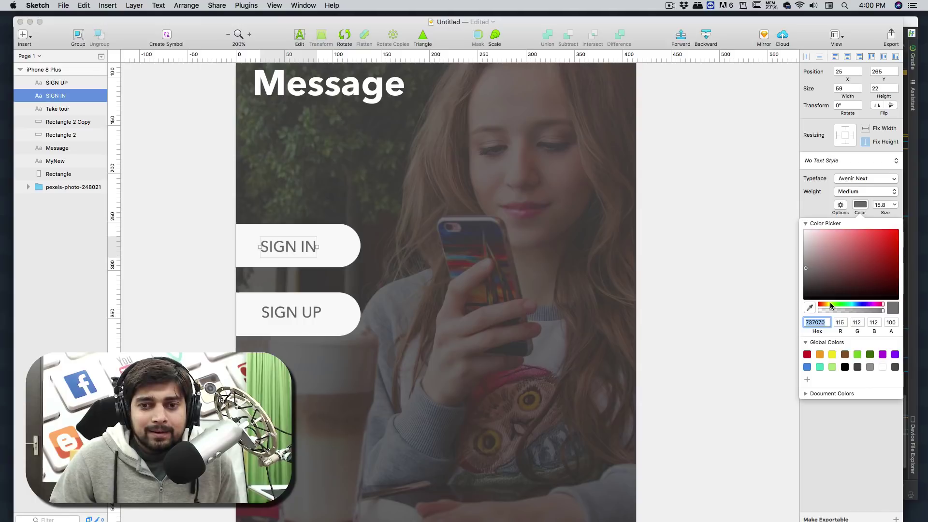
scroll(579, 264, down, 3)
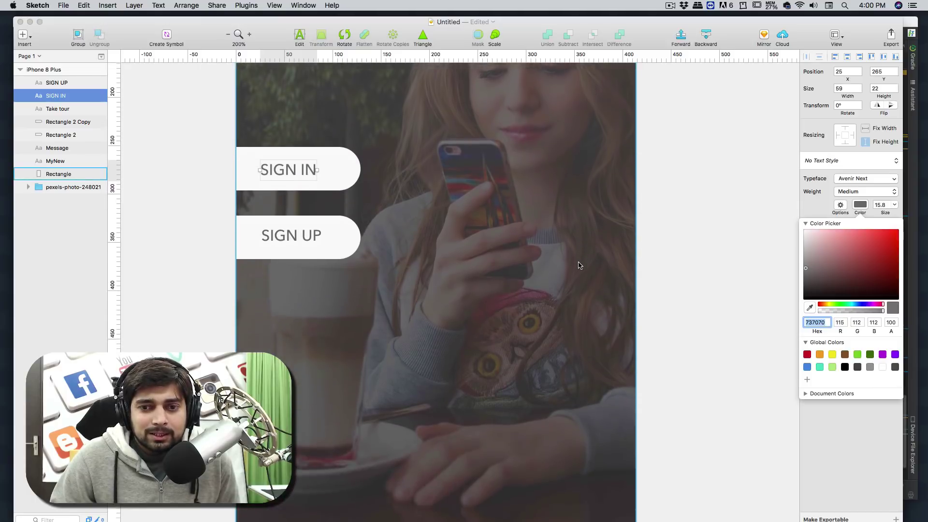
scroll(580, 264, up, 3)
scroll(580, 265, up, 2)
scroll(458, 261, down, 1)
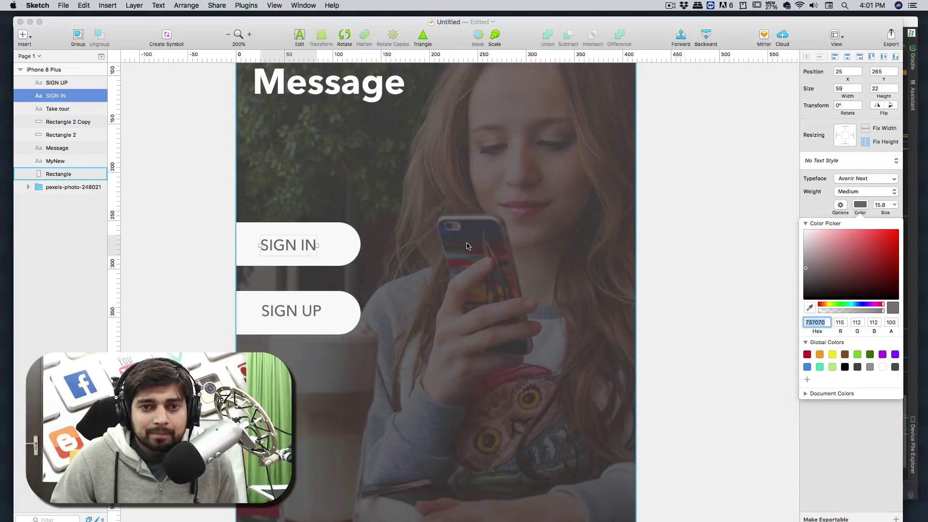
scroll(500, 250, down, 5)
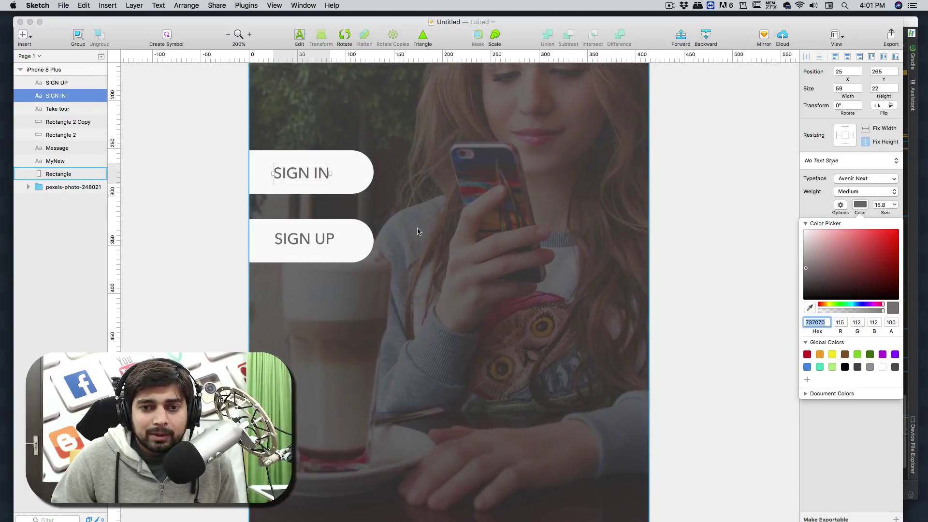
mouse_move(808, 256)
mouse_down()
mouse_move(807, 245)
mouse_move(805, 259)
mouse_up()
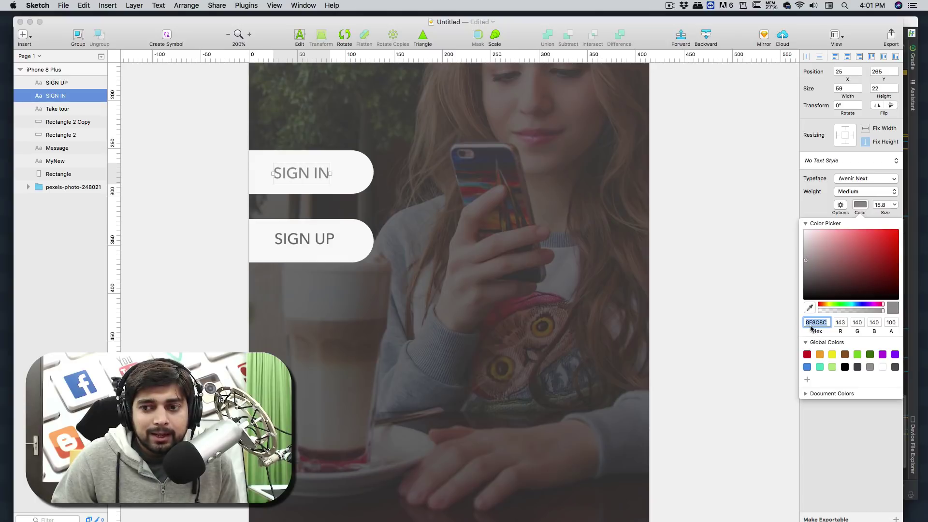
key(super+c)
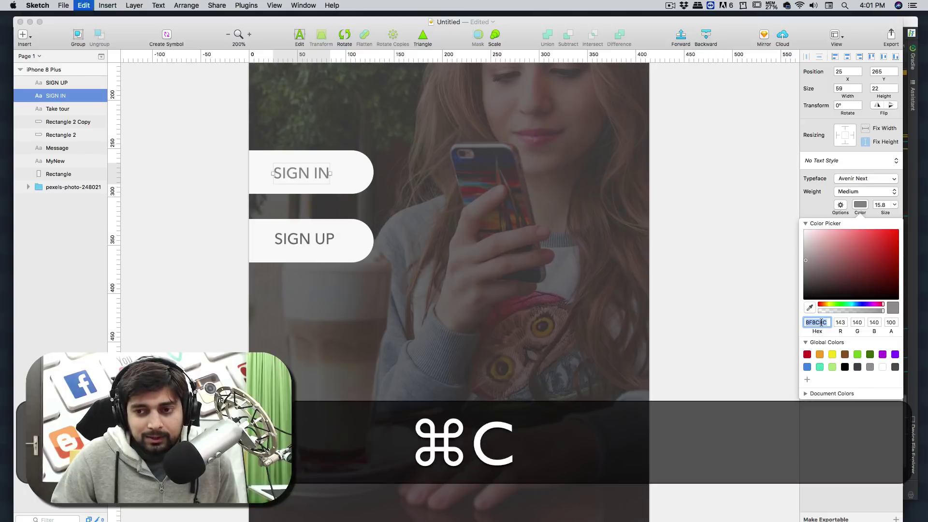
Paste 8F8C8C as the fill of the lower pill, Rectangle 2 Copy
click(733, 241)
click(373, 253)
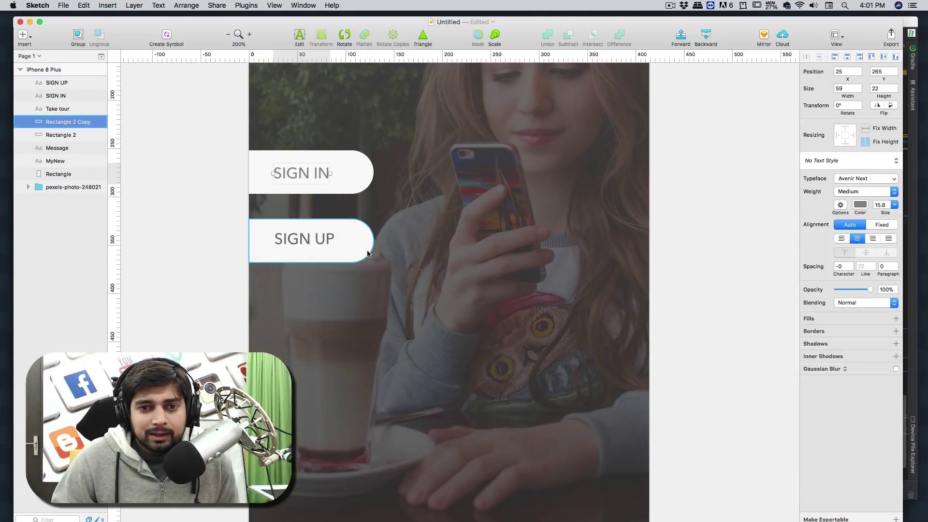
click(820, 249)
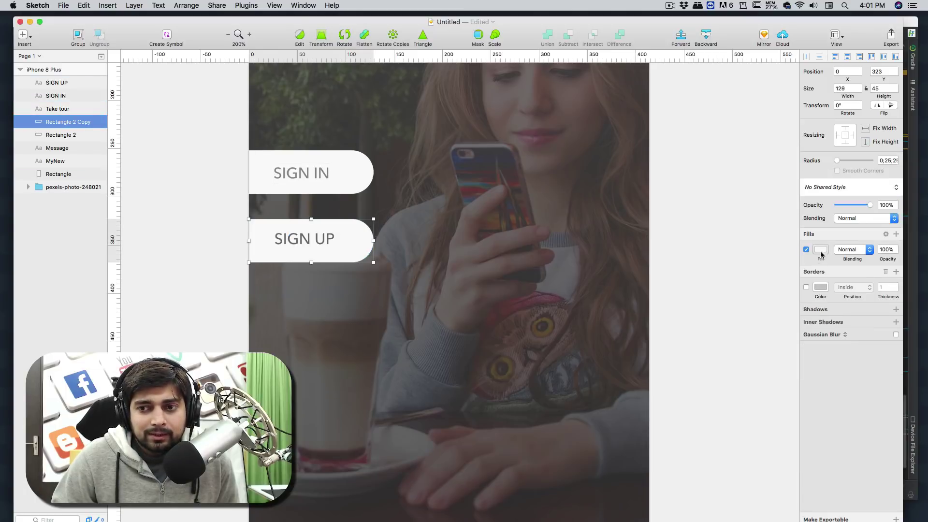
key(super+v)
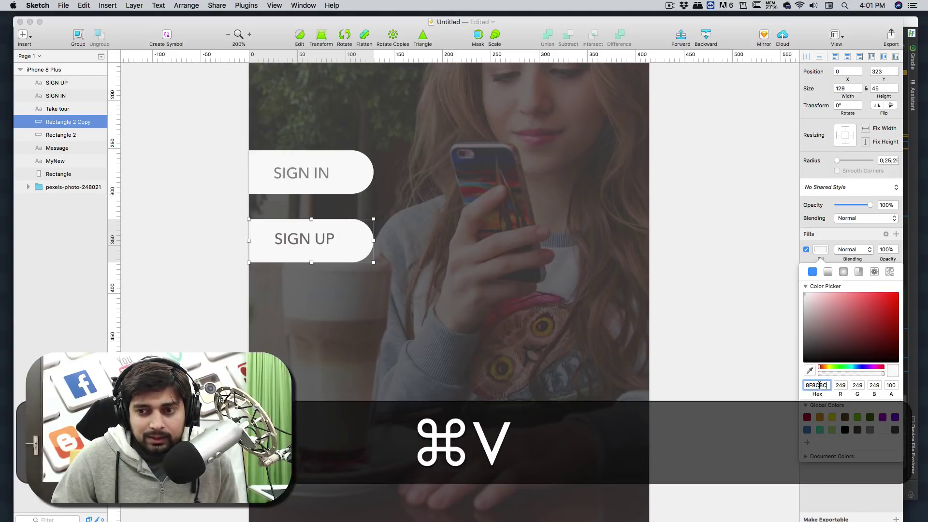
key(Return)
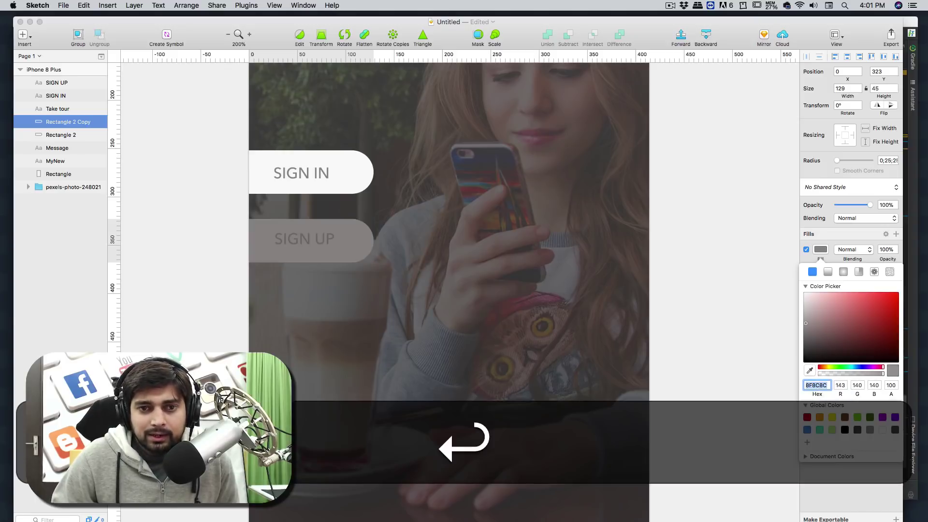
click(748, 282)
Make the SIGN UP label text white
click(305, 239)
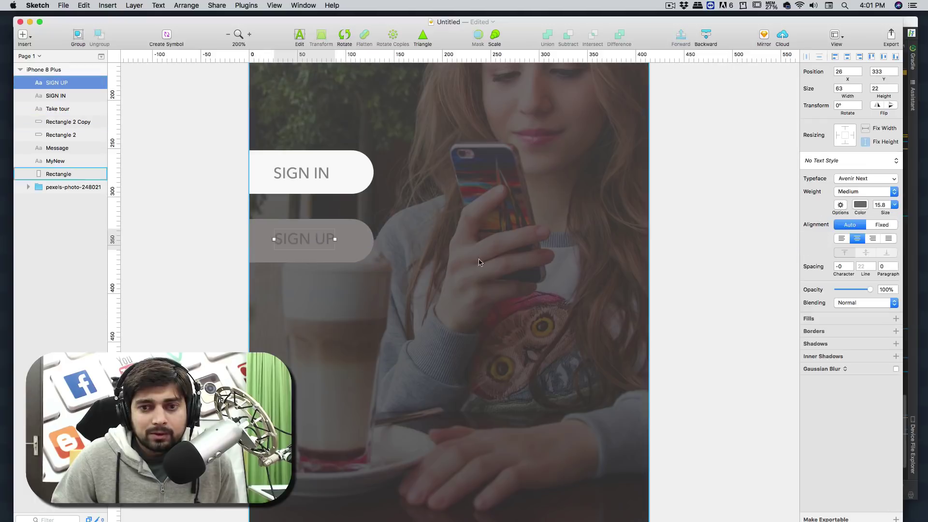
click(860, 204)
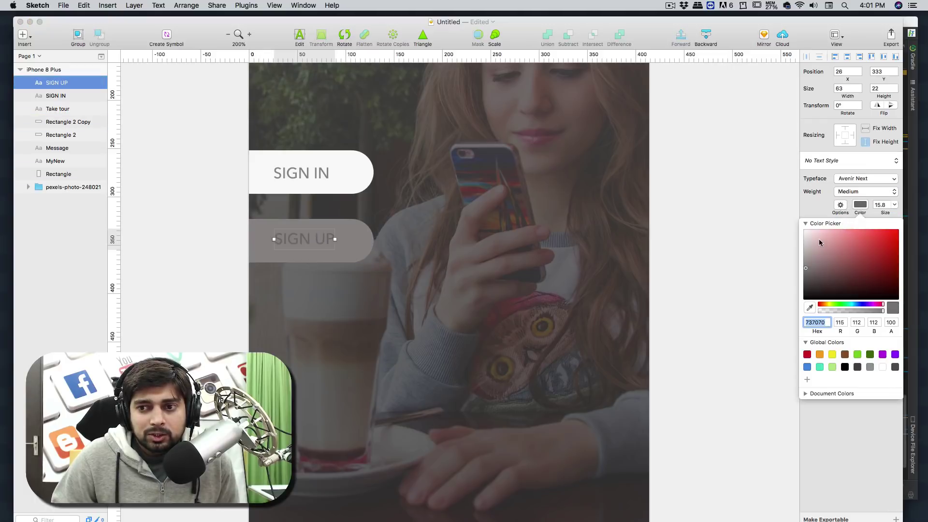
drag(819, 239, 801, 227)
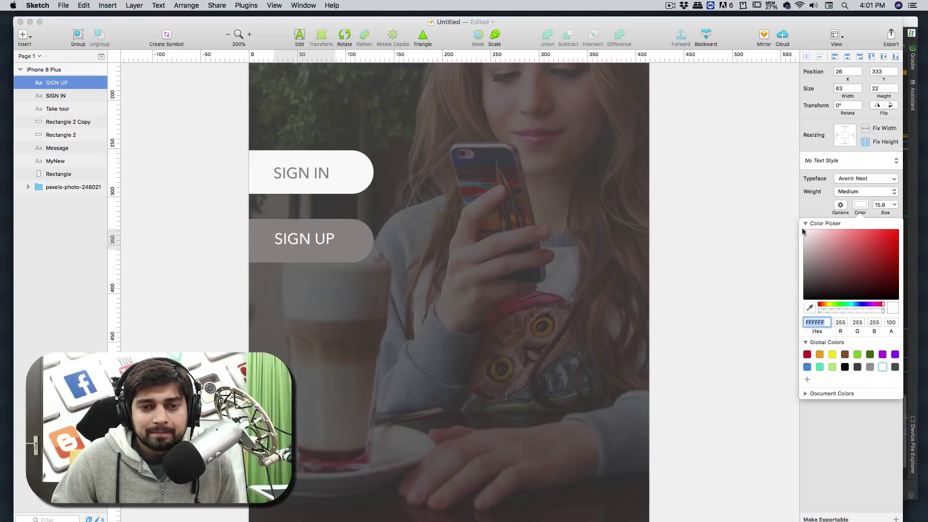
click(698, 189)
Change Rectangle 2 Copy's fill to cyan 21ACCC and copy the hex value
key(super+1)
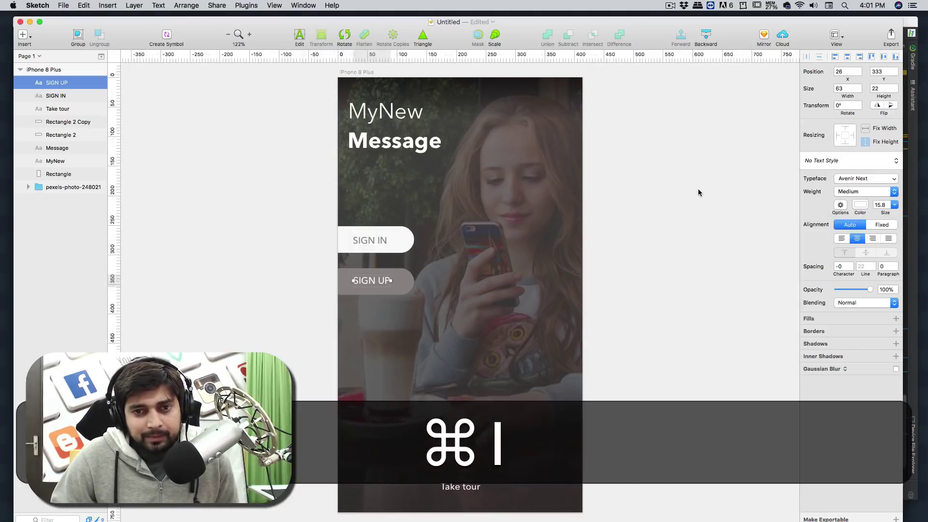
click(661, 213)
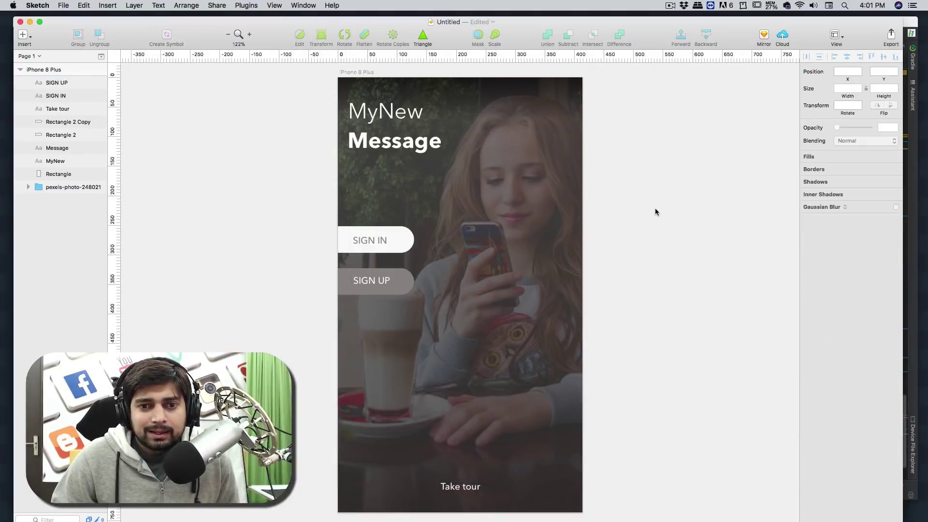
scroll(656, 212, down, 2)
scroll(656, 211, right, 1)
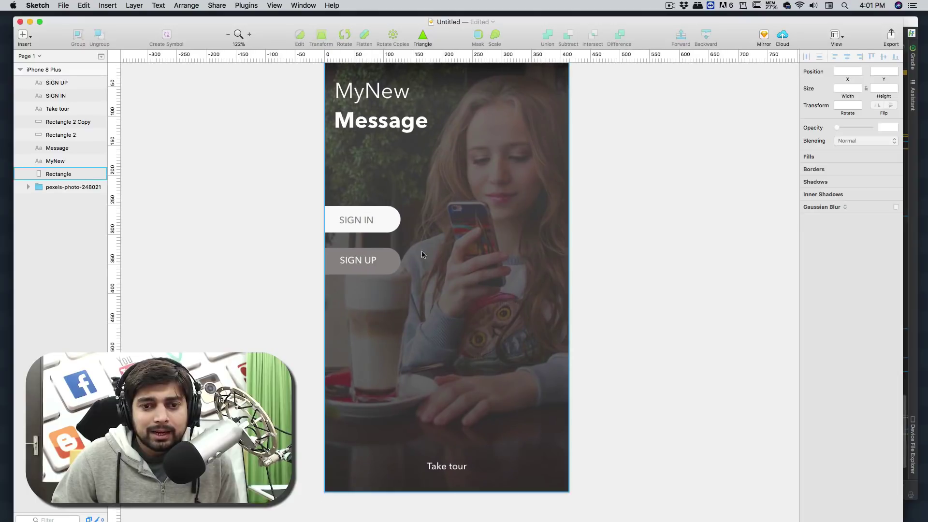
click(385, 262)
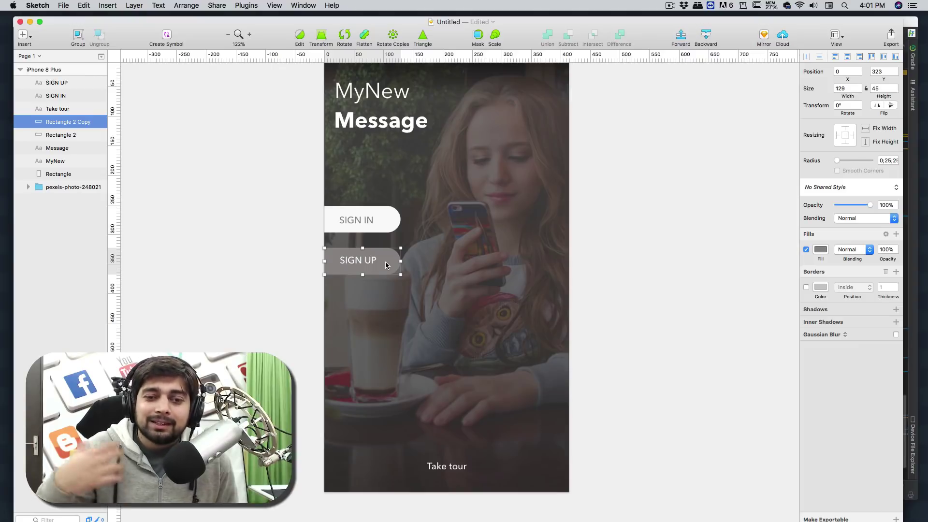
click(821, 249)
click(852, 367)
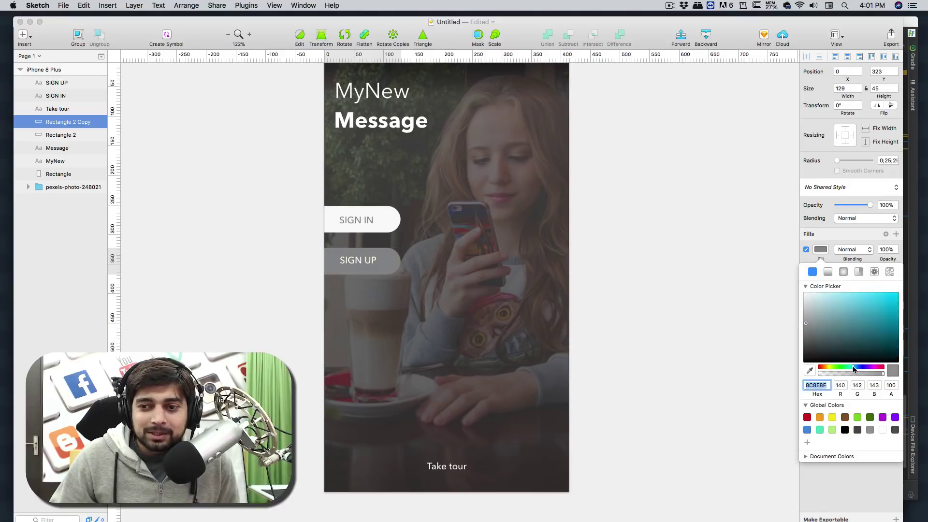
click(878, 301)
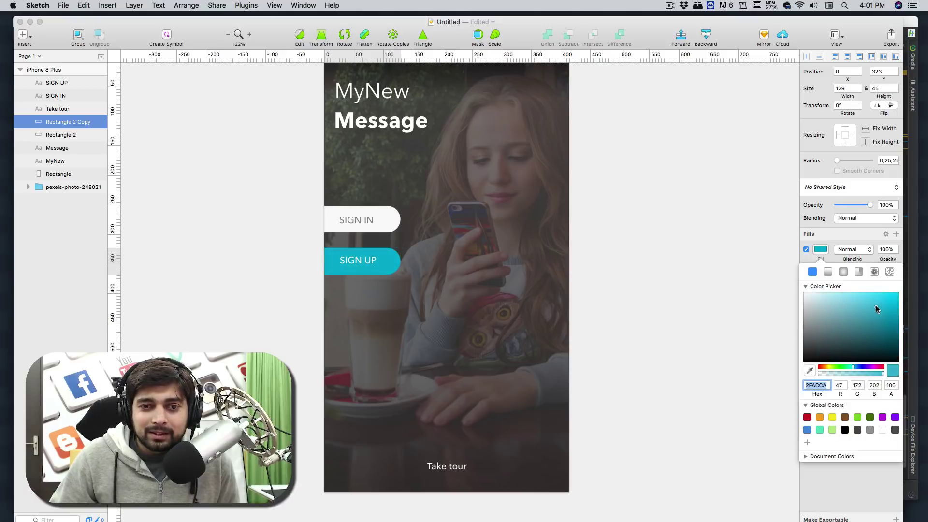
drag(877, 303, 882, 305)
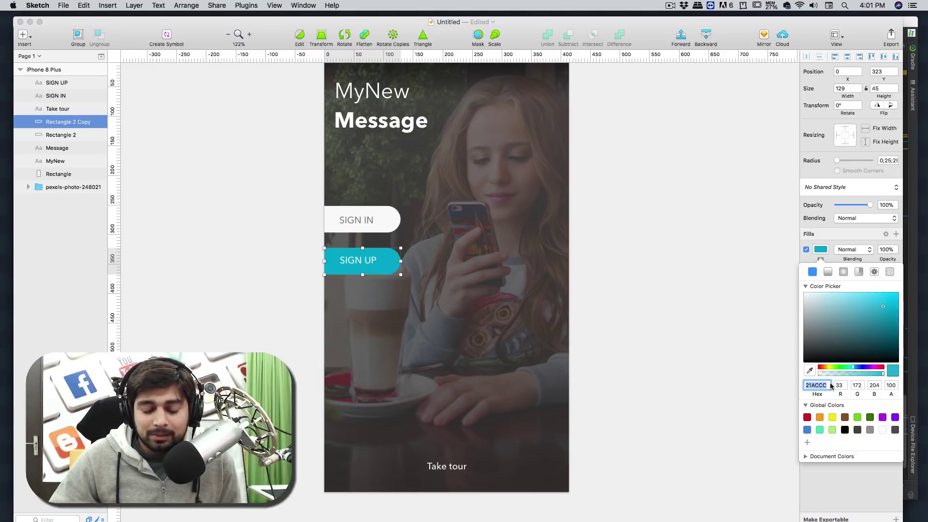
key(super+c)
Paste 21ACCC as the SIGN IN label colour to match the SIGN UP button
click(370, 221)
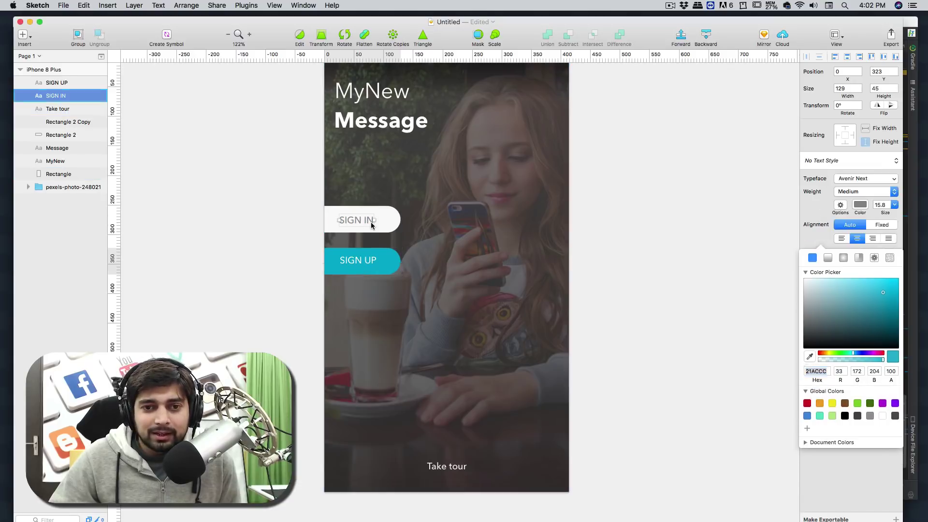
click(861, 205)
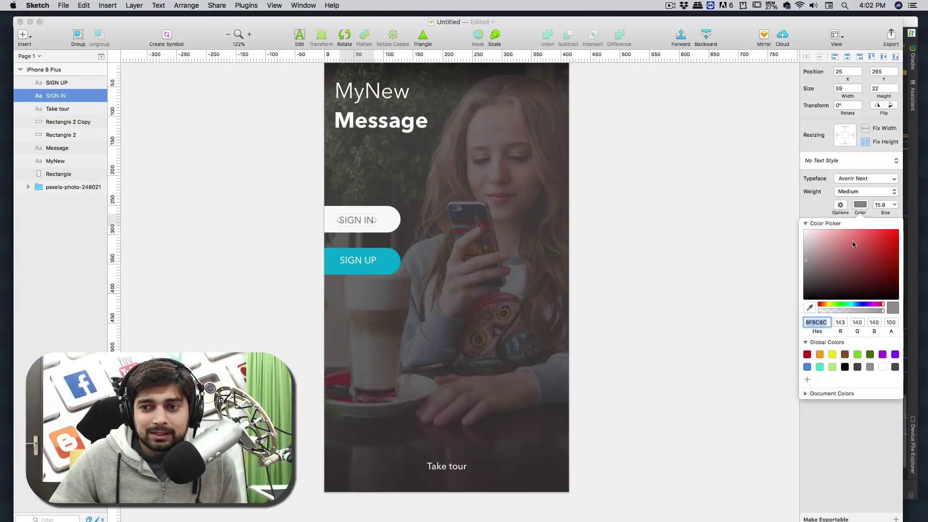
click(816, 322)
key(super+v)
key(Return)
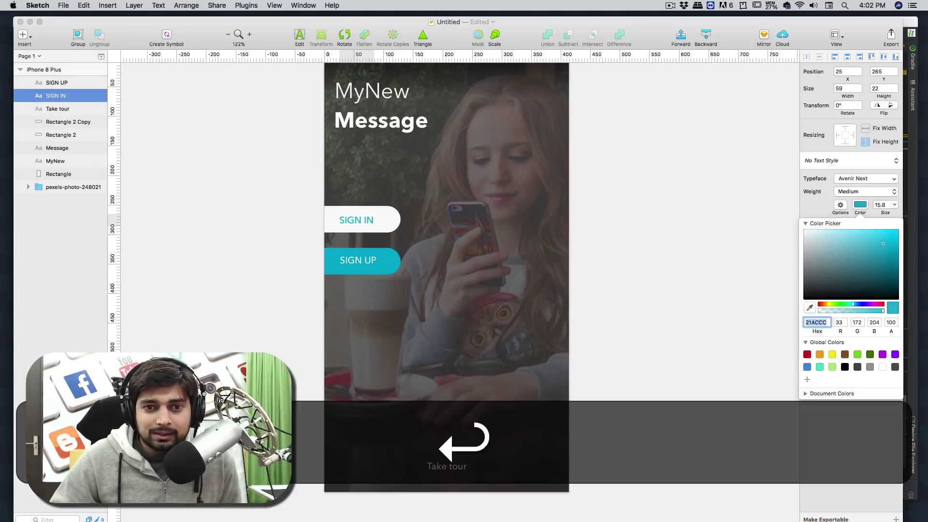
click(650, 285)
scroll(652, 268, right, 3)
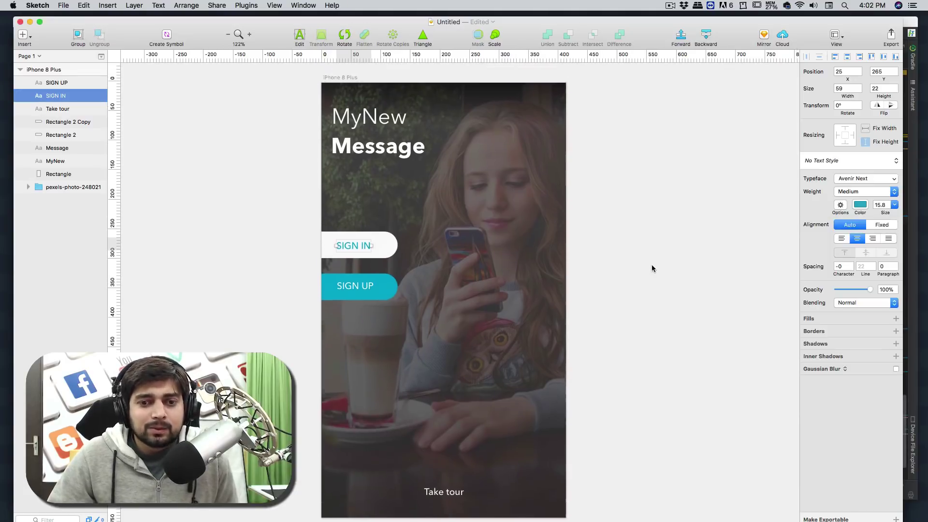
scroll(652, 269, right, 2)
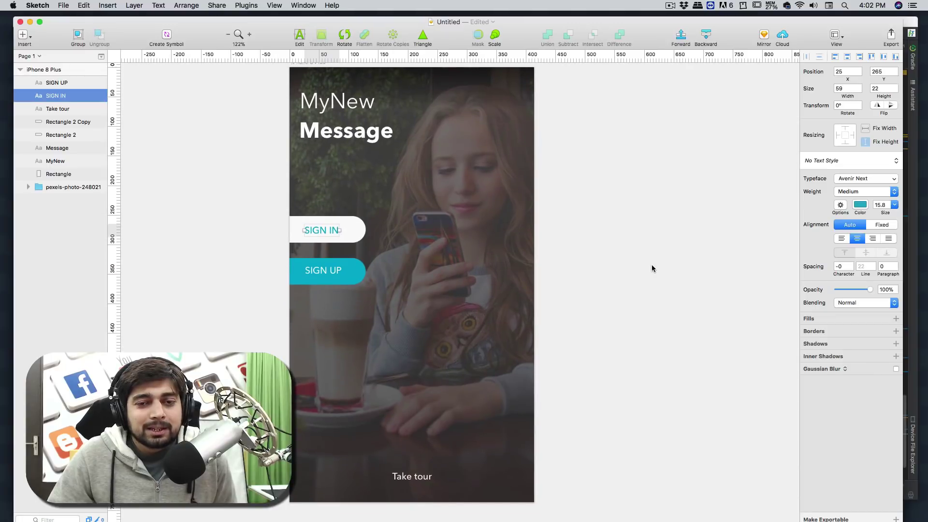
scroll(651, 266, down, 1)
click(584, 241)
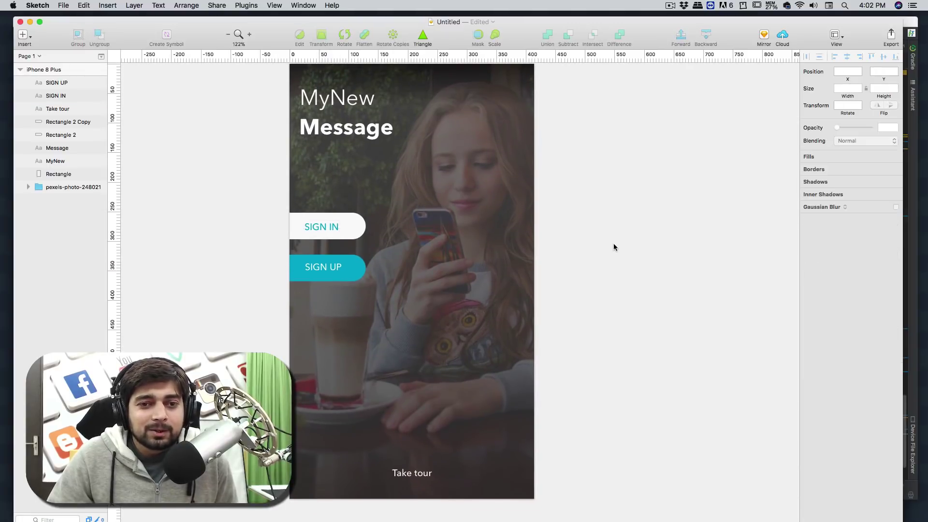
scroll(613, 247, up, 2)
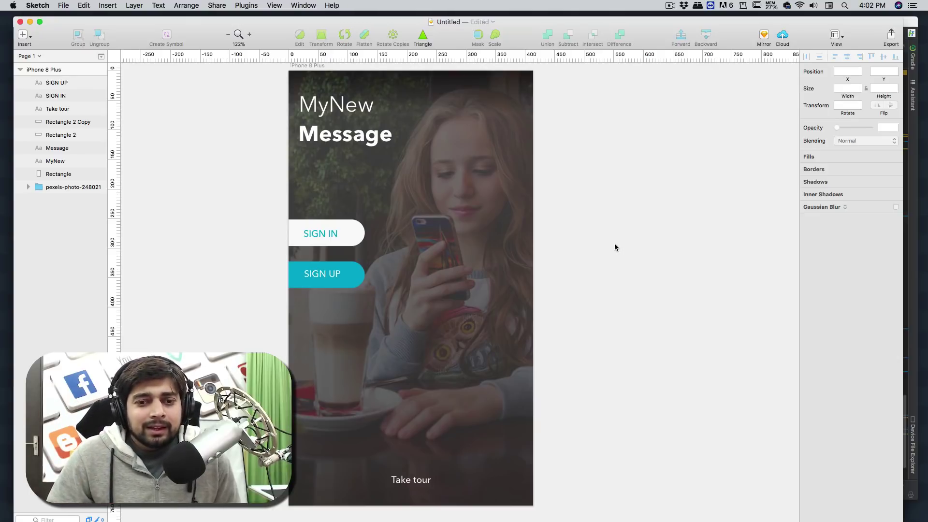
scroll(613, 246, down, 5)
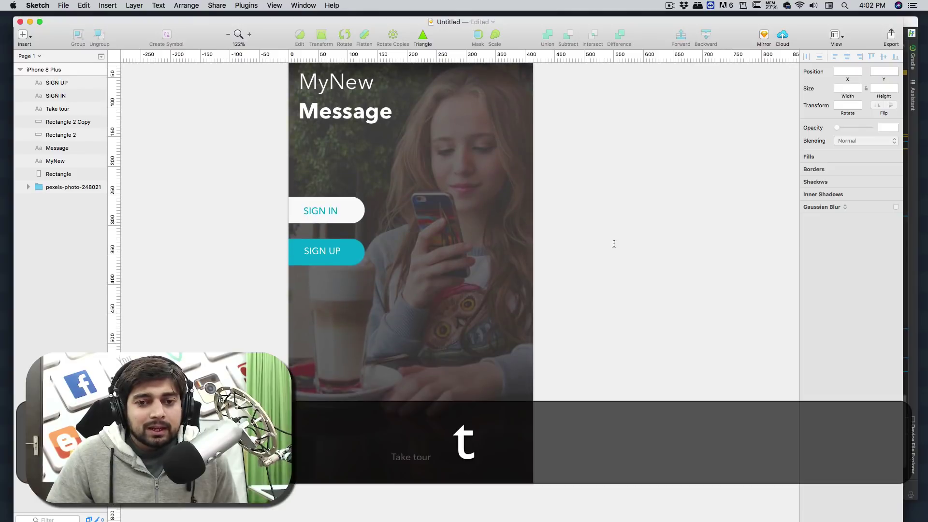
Add a new text layer just below the buttons
click(321, 308)
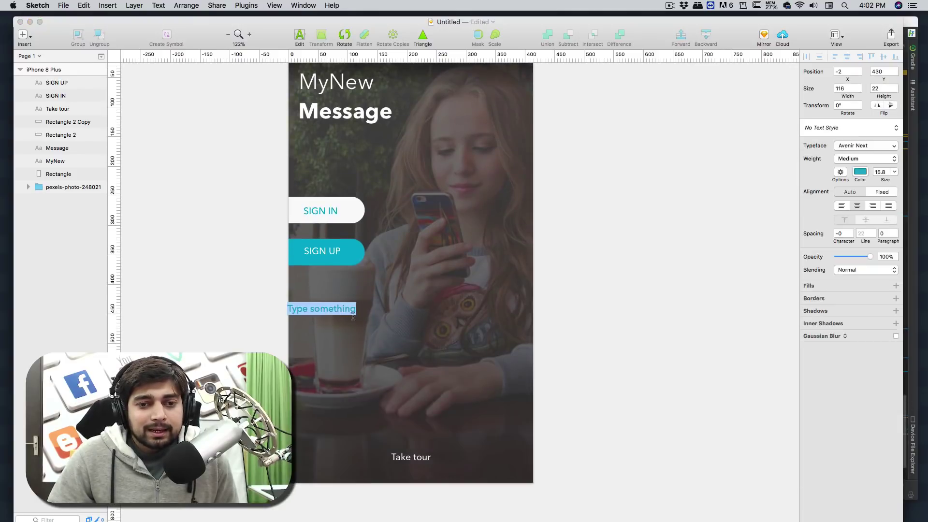
key(Escape)
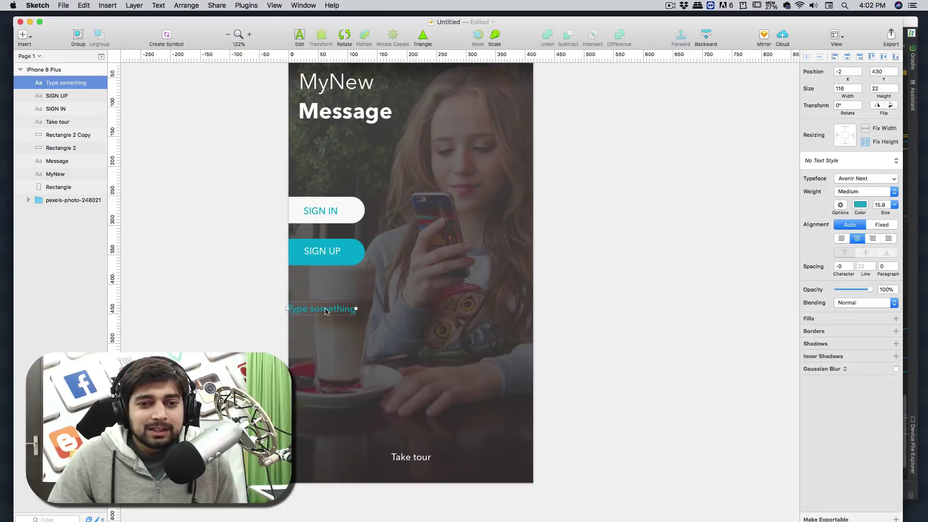
drag(323, 310, 344, 305)
Replace it with 'Taking messages to' / 'Next Level !' and move it below SIGN UP at the left
double_click(345, 303)
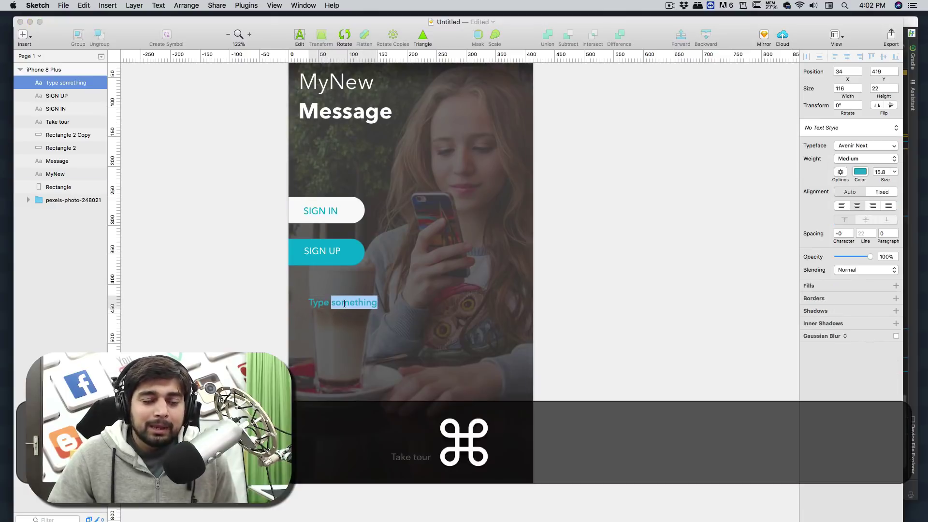
key(super+a)
text(T)
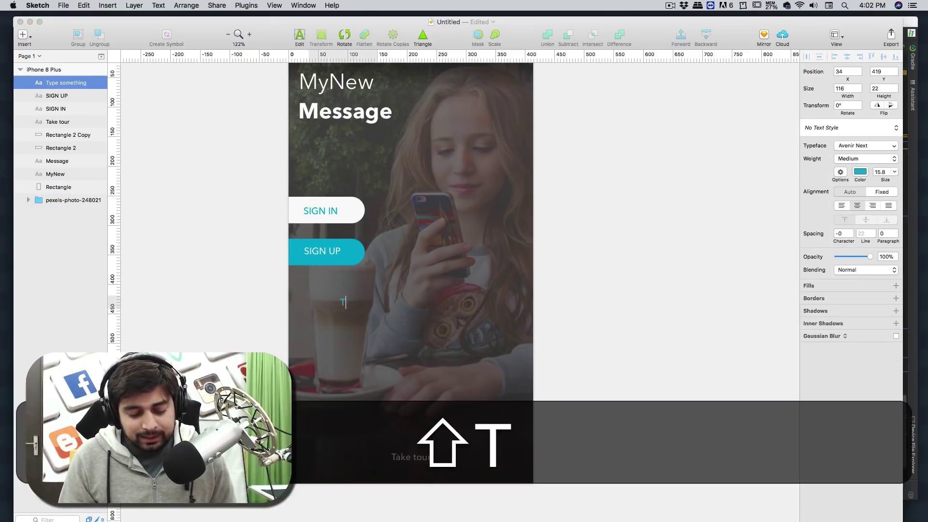
text(aking me)
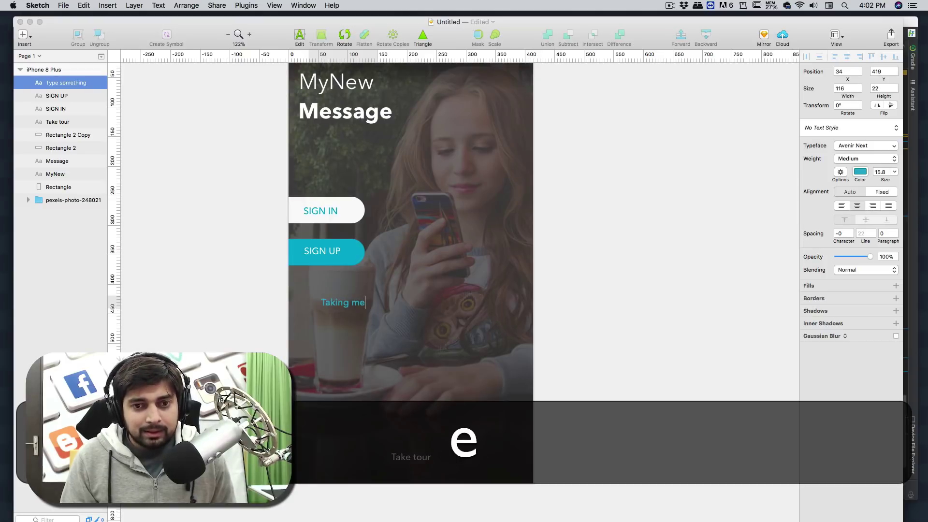
text(ssages ti)
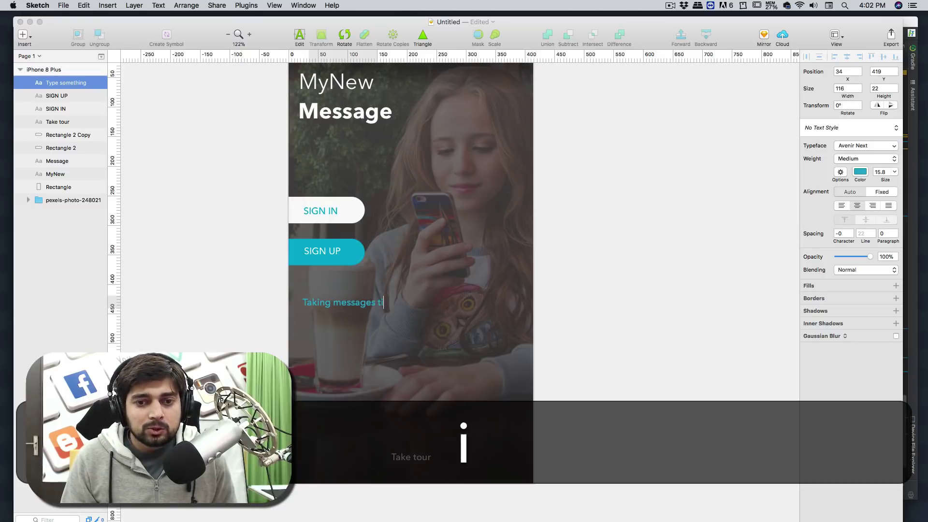
key(BackSpace)
text(o)
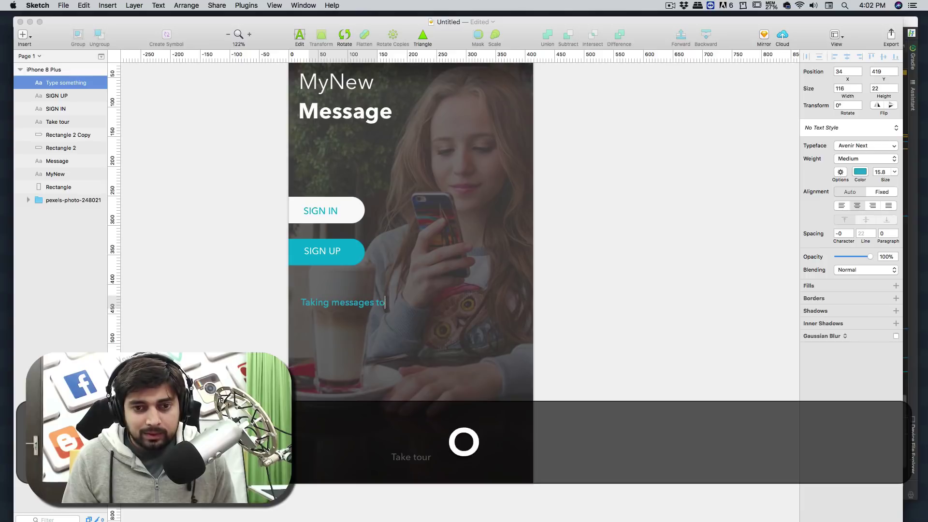
key(Return)
text(Next)
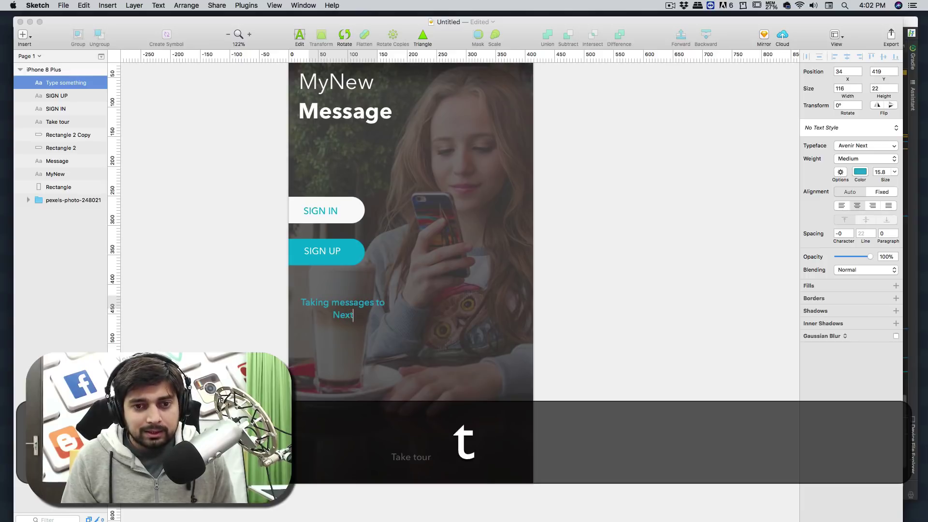
text( Level !)
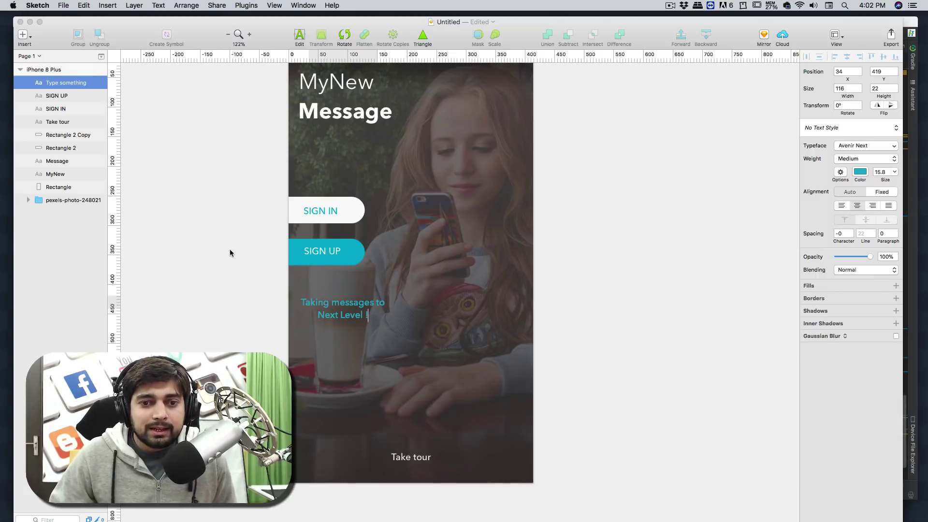
key(Escape)
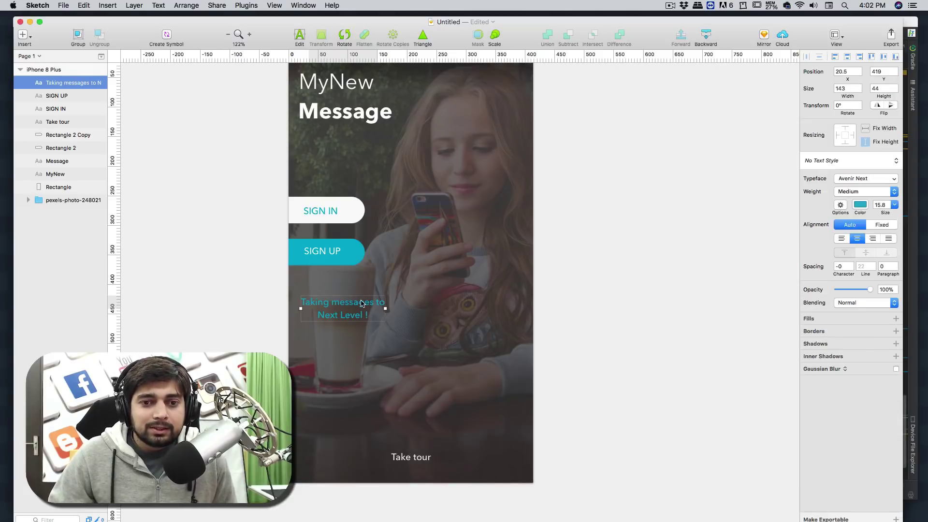
drag(366, 302, 349, 329)
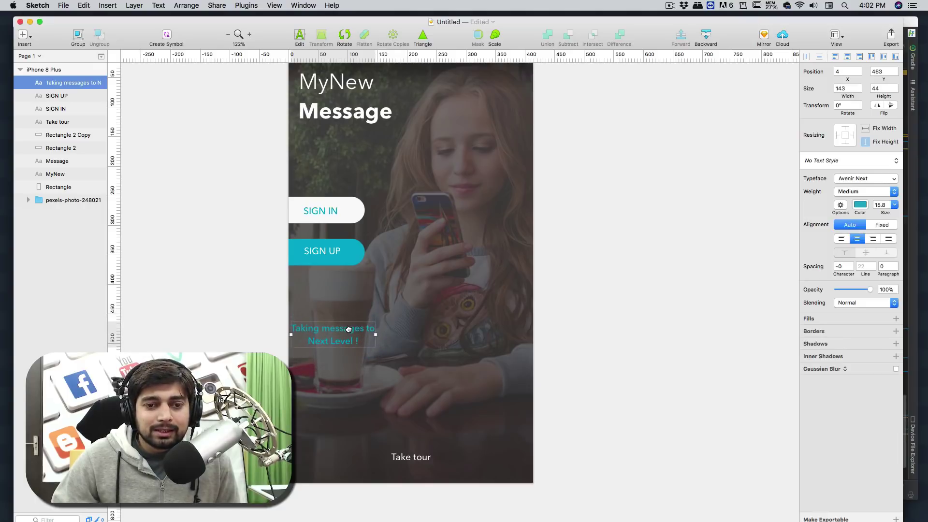
Change the caption's fill colour to near-white F9F9F9
click(860, 206)
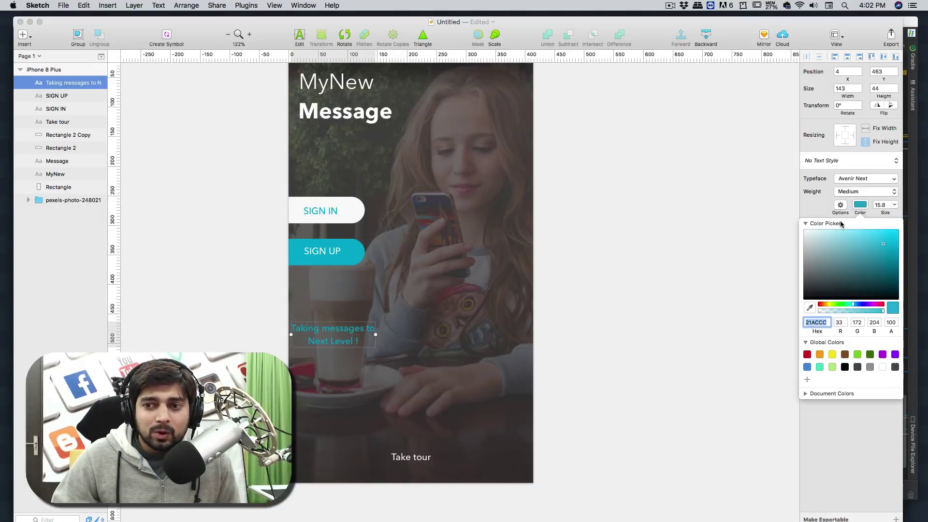
drag(810, 234, 803, 231)
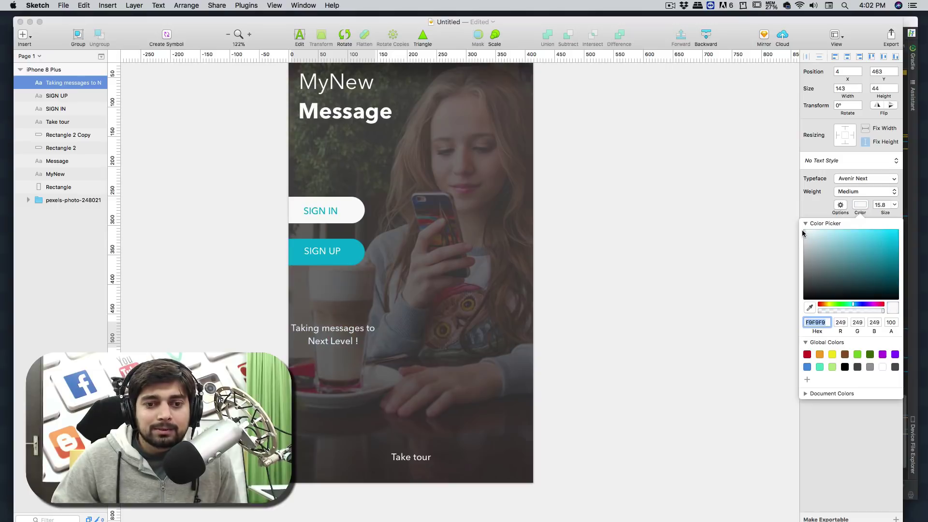
click(656, 233)
scroll(656, 233, up, 3)
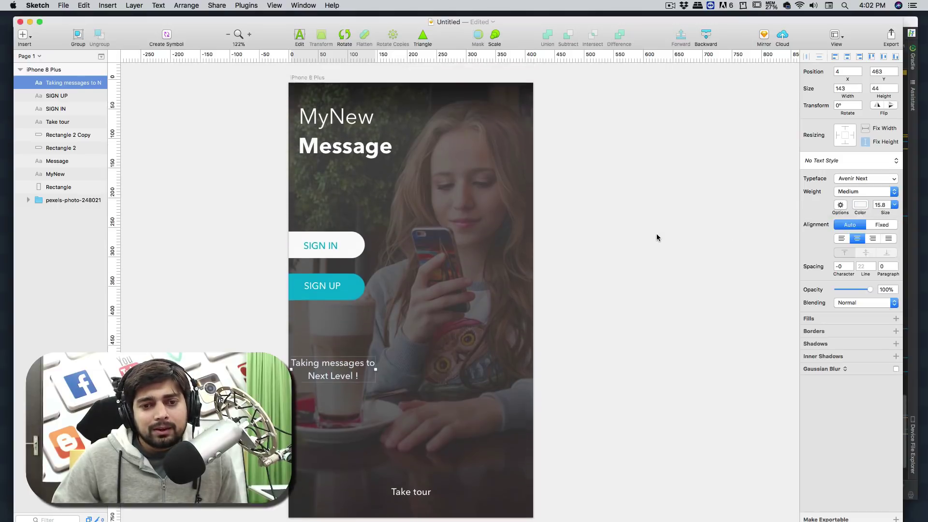
scroll(657, 234, up, 1)
scroll(657, 233, down, 1)
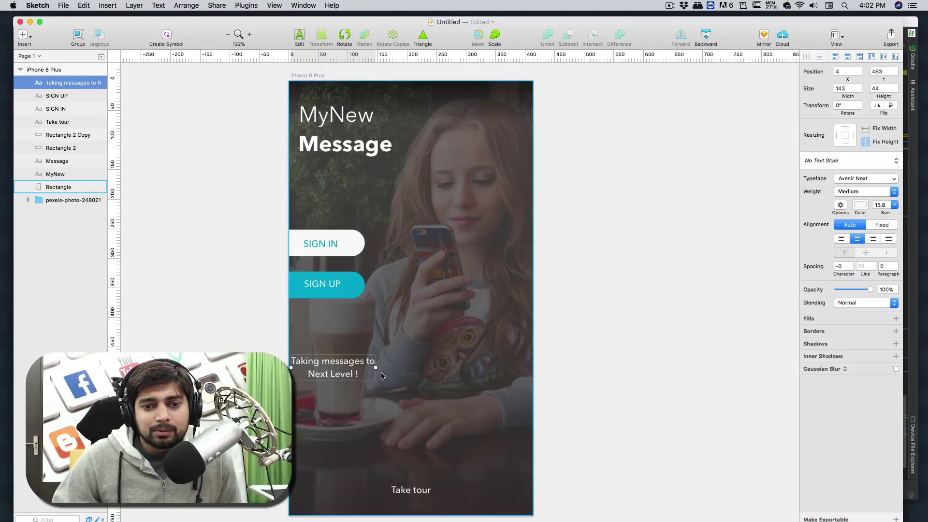
Left-align the caption text
double_click(351, 362)
key(cmd+a)
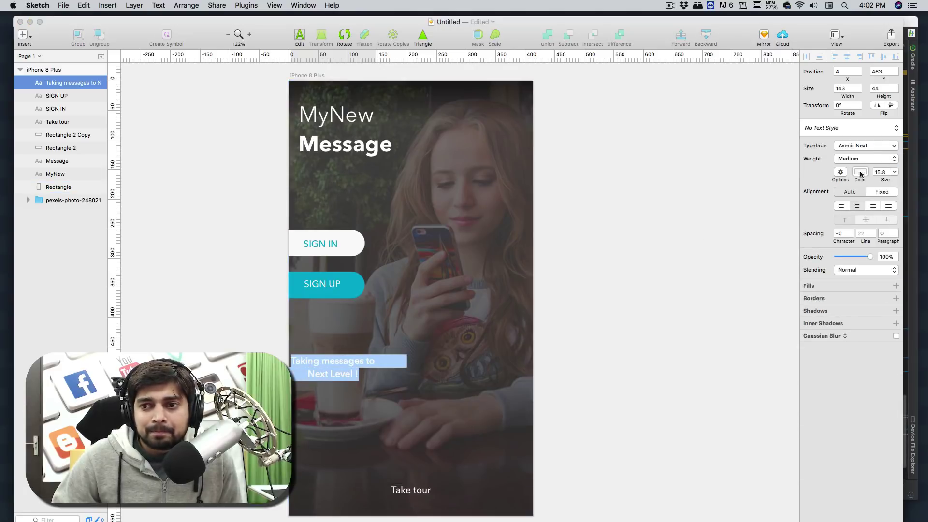
click(842, 206)
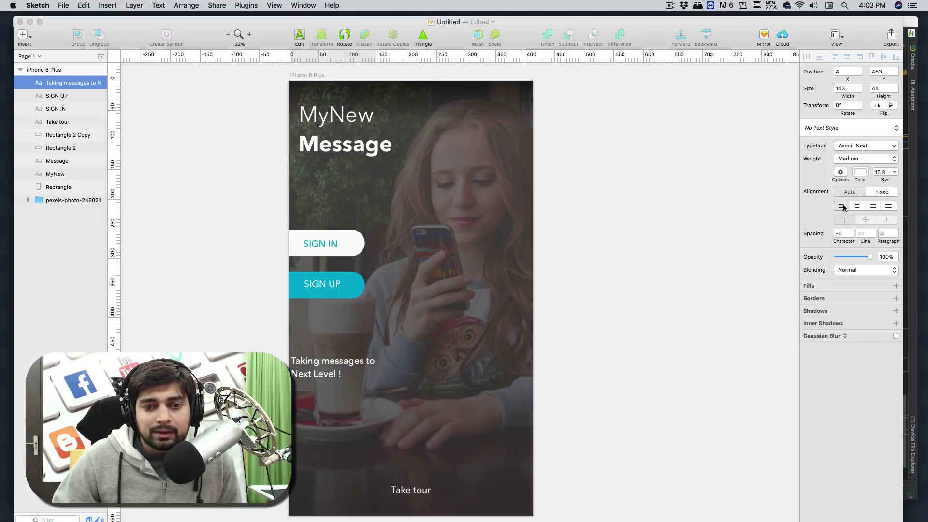
key(Escape)
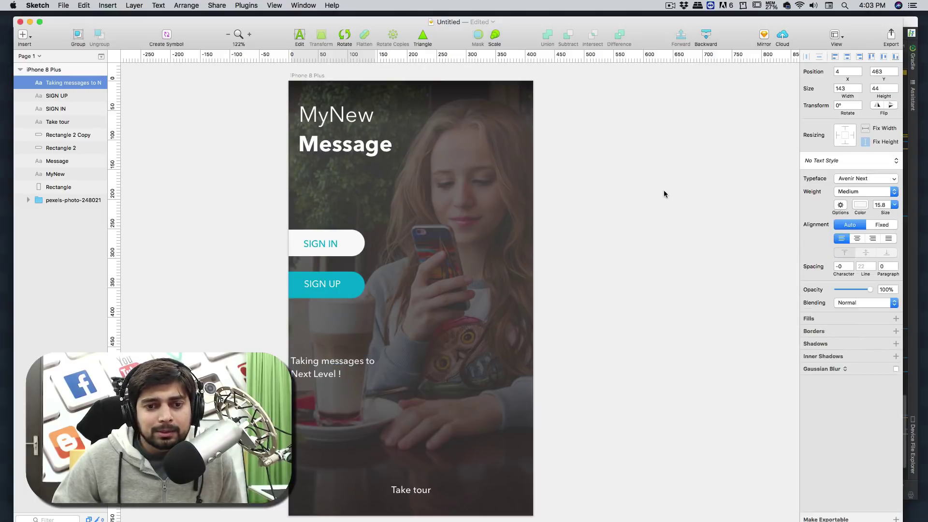
scroll(663, 192, down, 1)
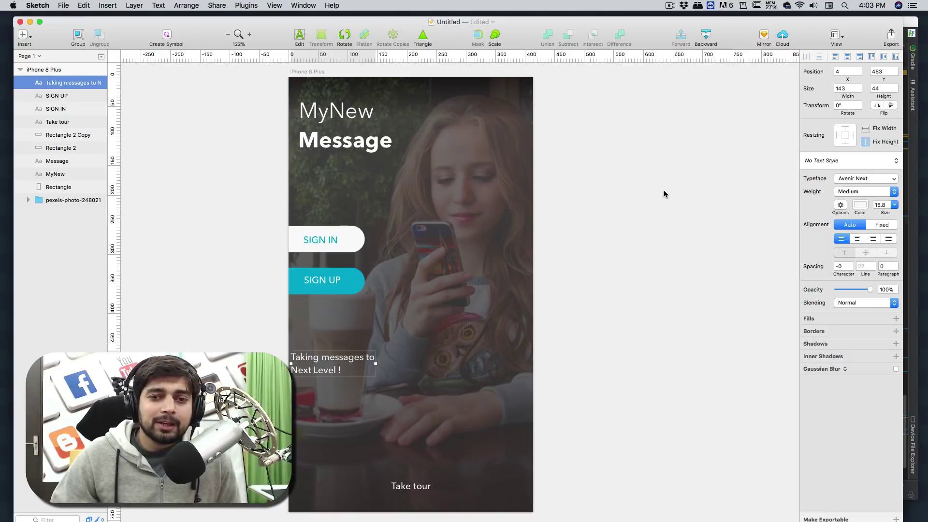
click(664, 191)
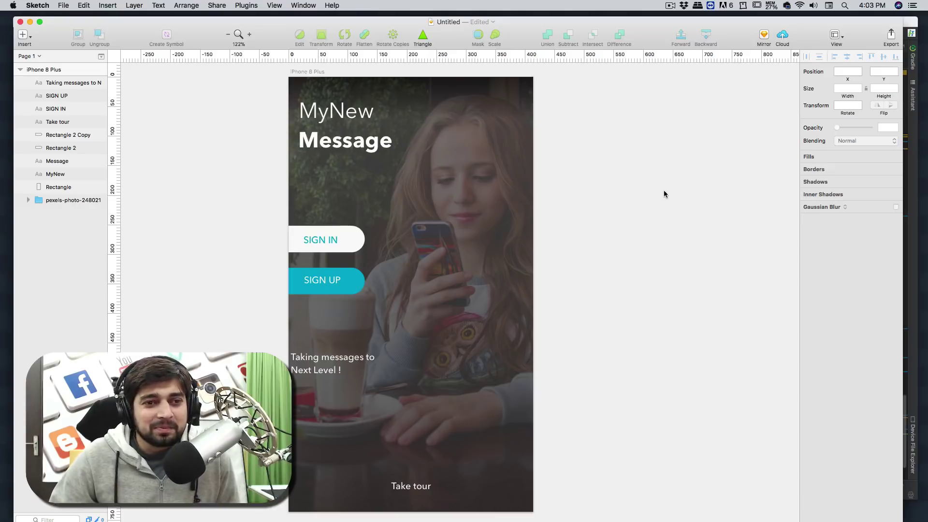
Group the pexels-photo-248021 background layer and name the group 'bg'
click(73, 200)
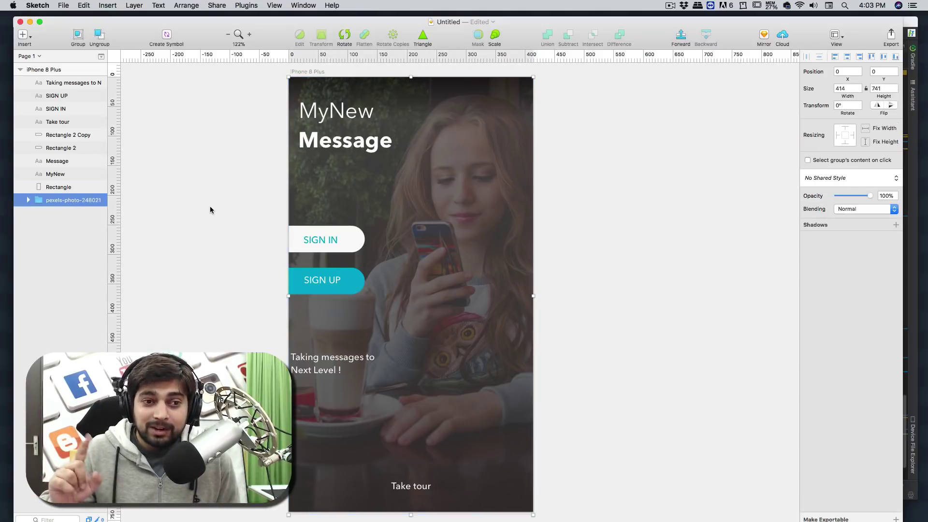
key(super+g)
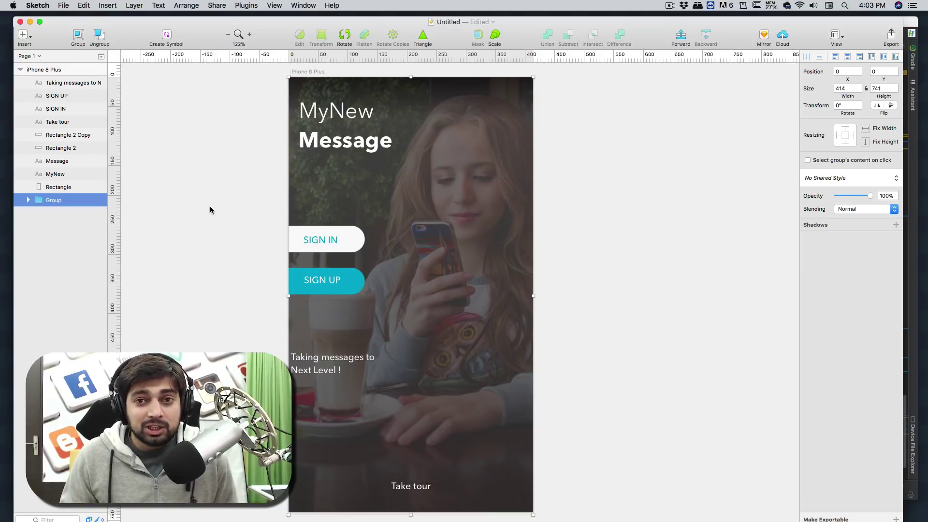
key(super+r)
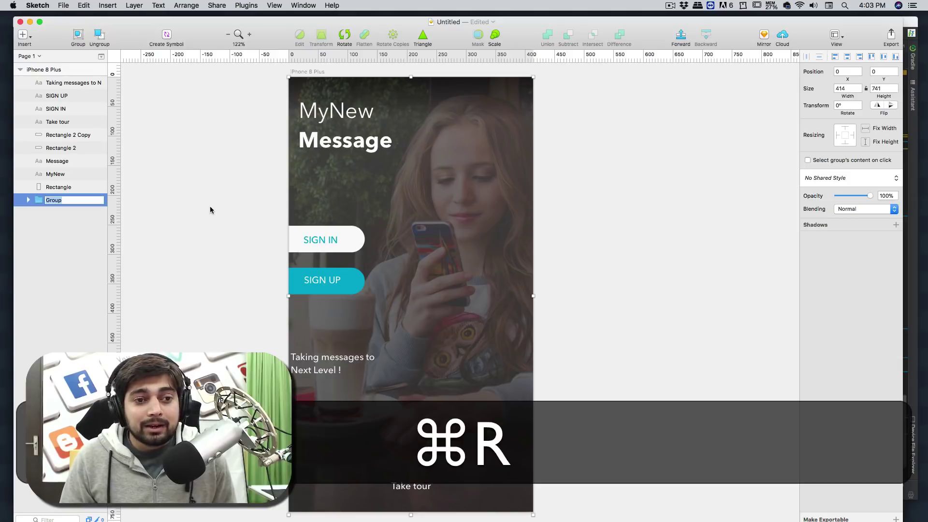
text(bg)
key(Return)
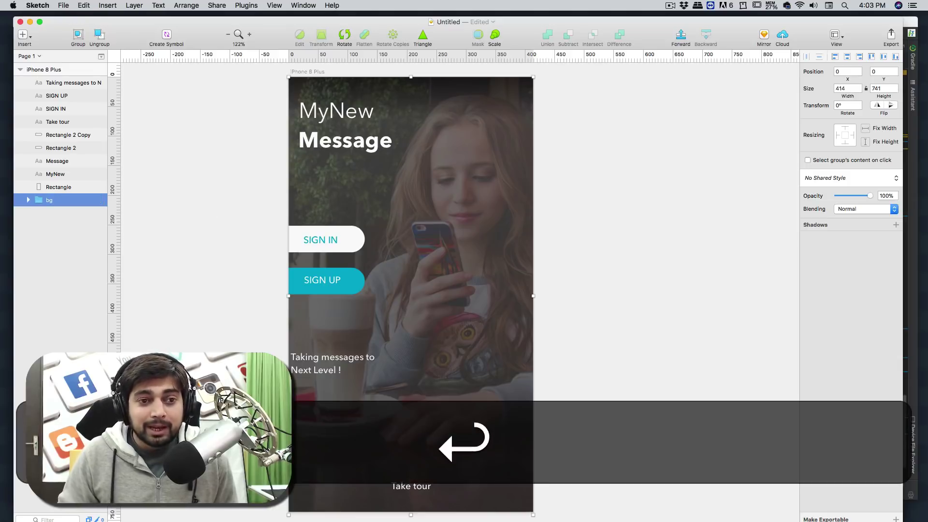
click(208, 129)
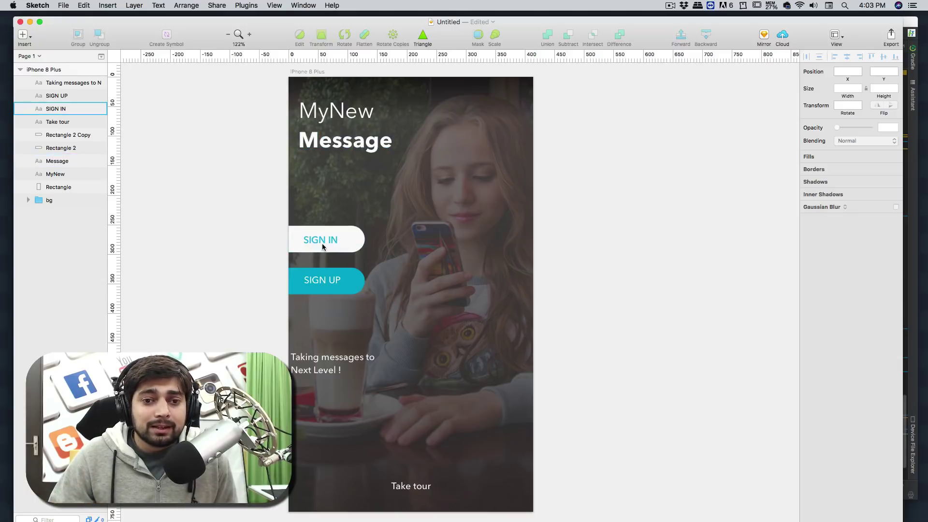
Group the SIGN IN text with its button shape and name it 'signinBtn'
click(350, 251)
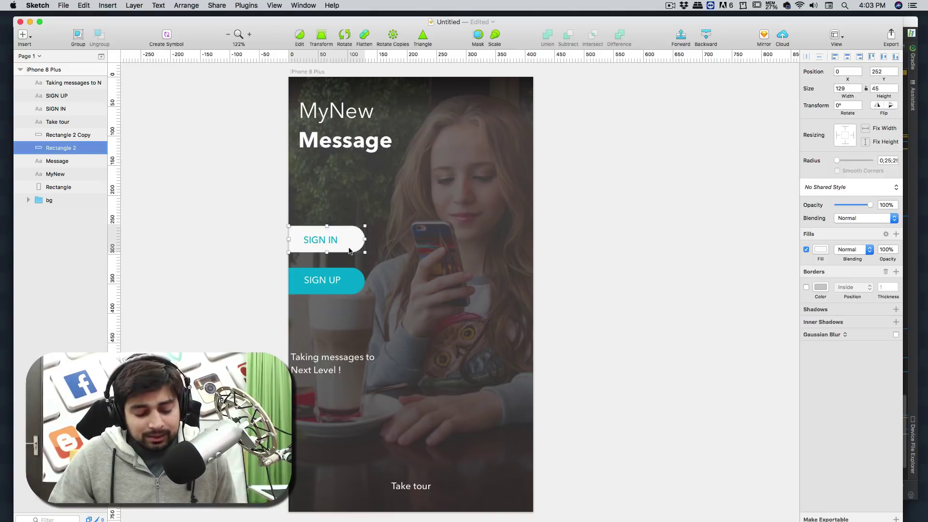
super+click(332, 241)
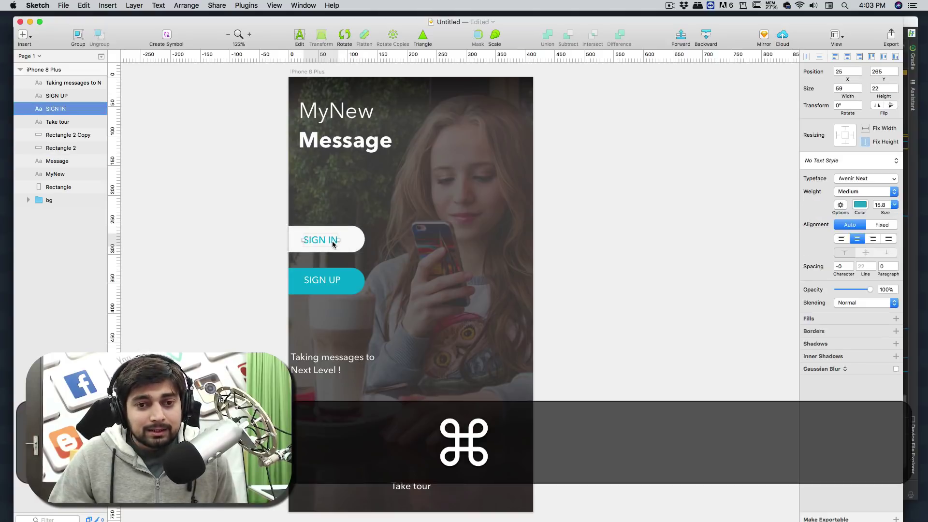
shift+click(357, 247)
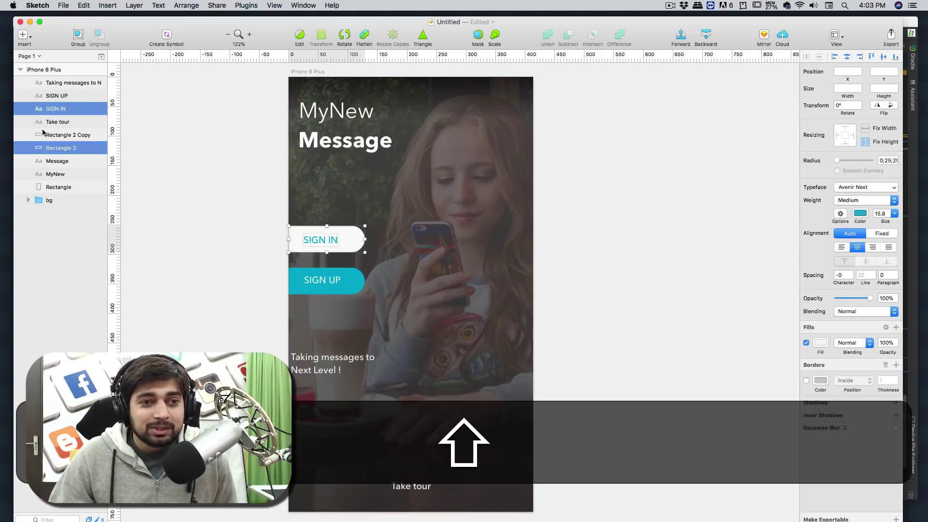
key(super+g)
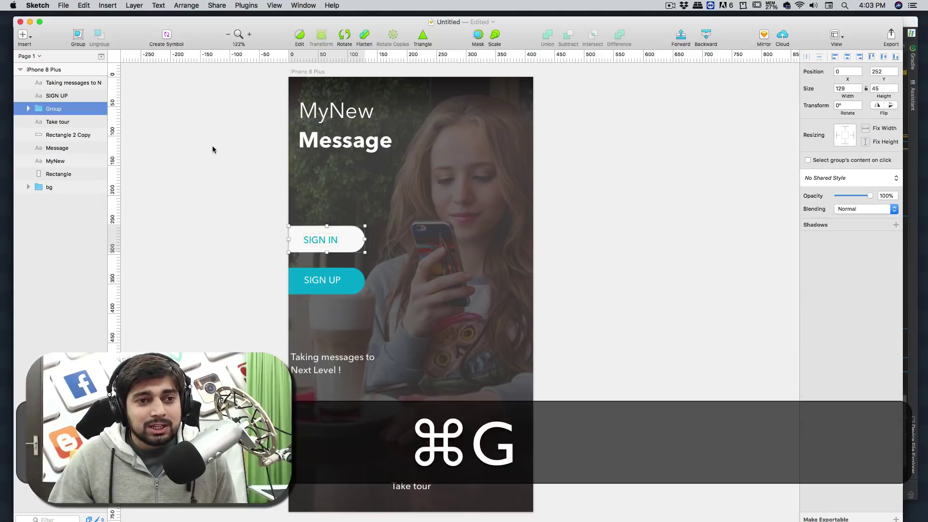
key(super+r)
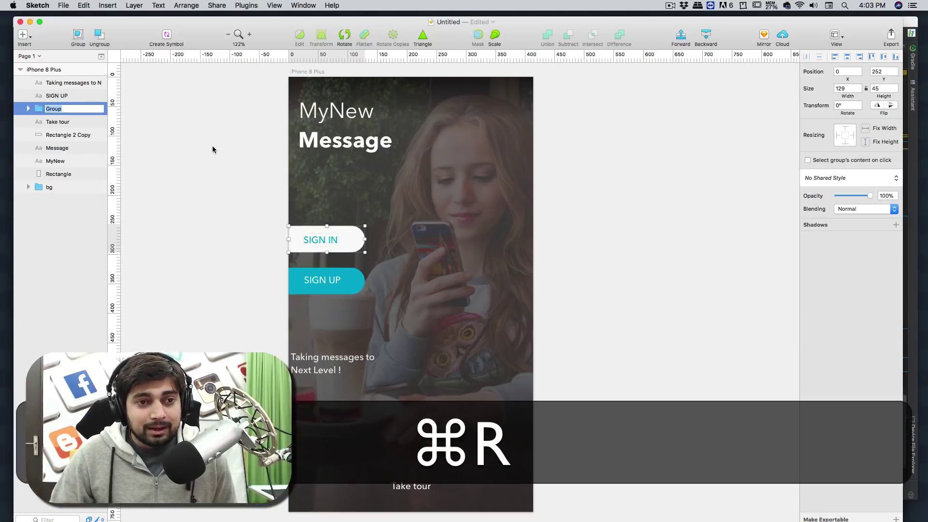
text(si)
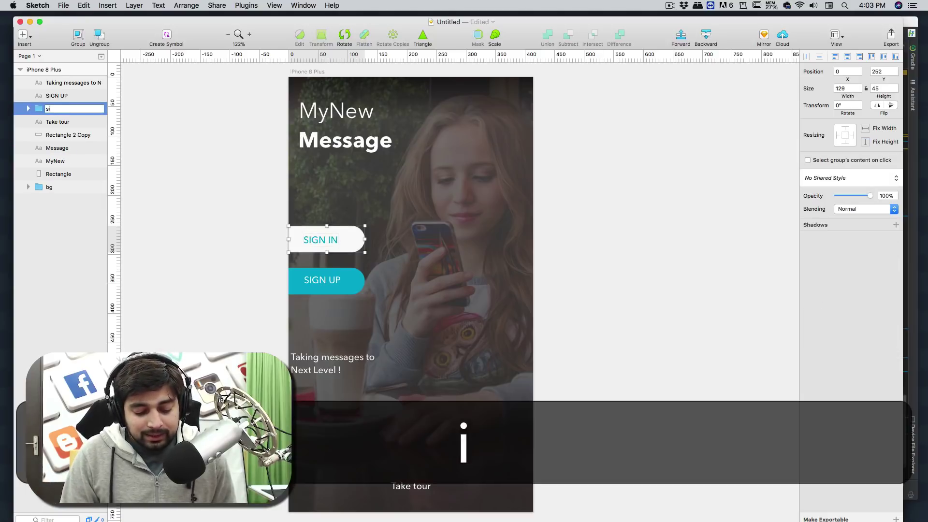
text(gninBTN)
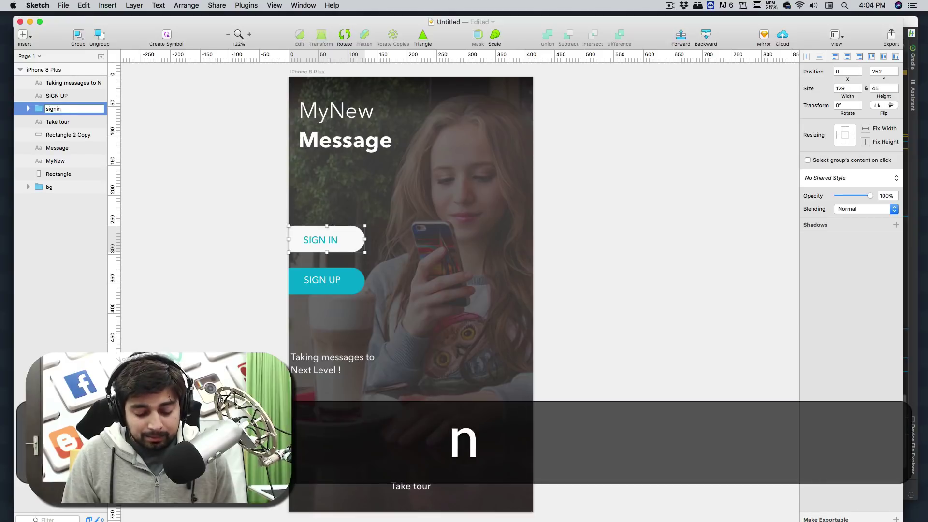
key(BackSpace)
key(BackSpace)
text(t)
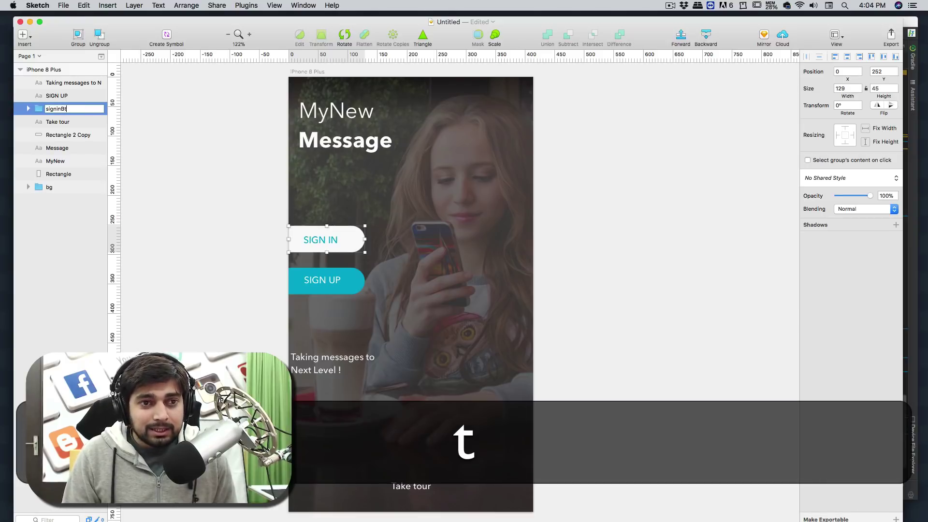
text(n)
key(Return)
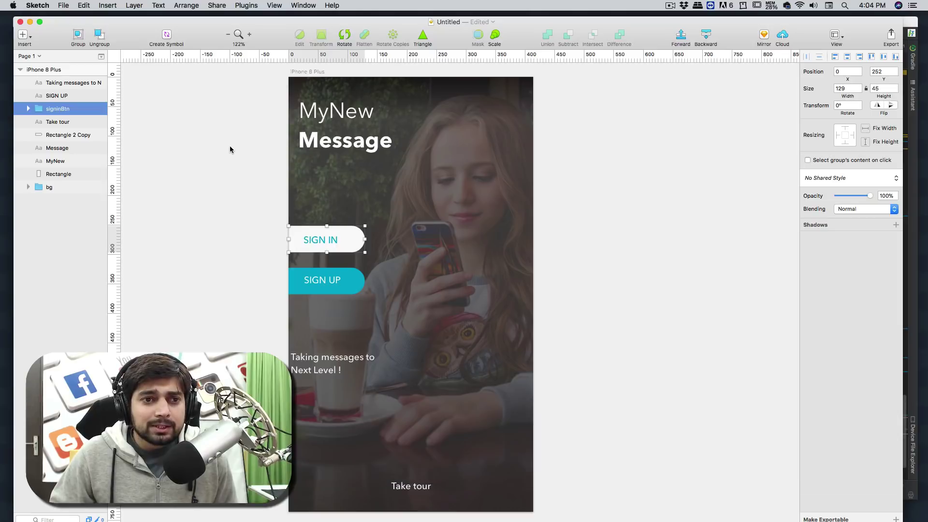
click(230, 145)
Group the SIGN UP text with its button shape and name it 'singupBtn'
click(352, 281)
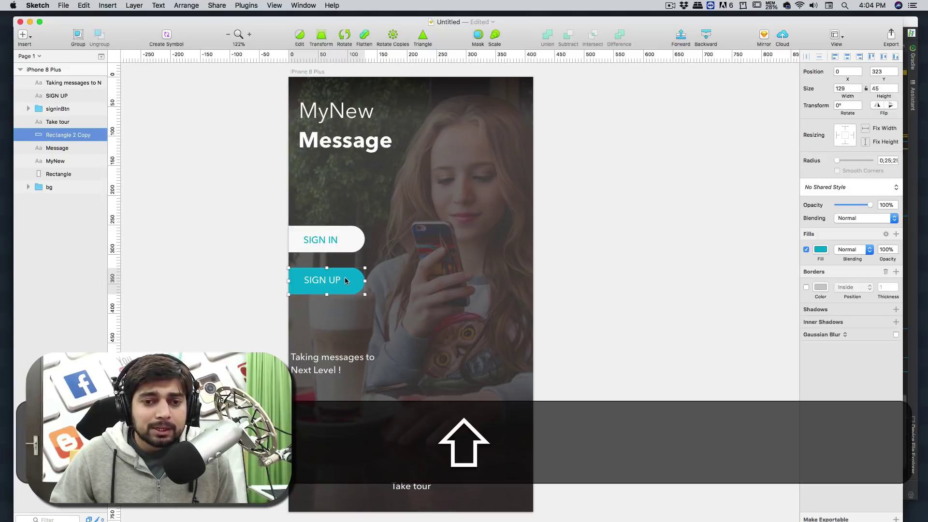
shift+click(339, 278)
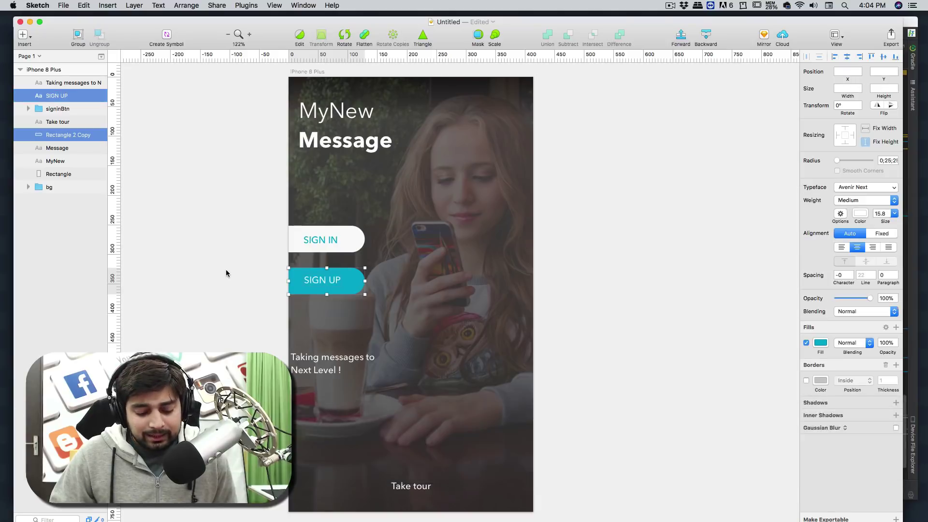
key(super+g)
key(super+r)
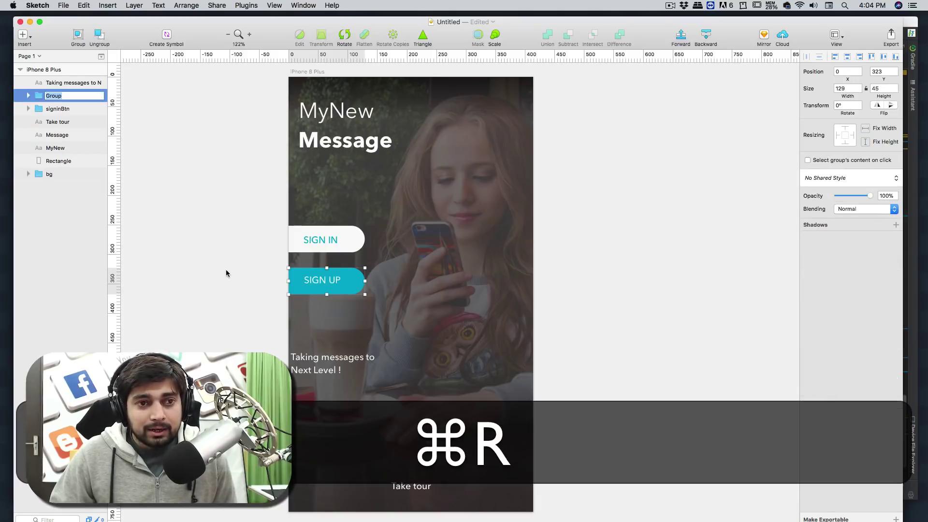
text(upBtn)
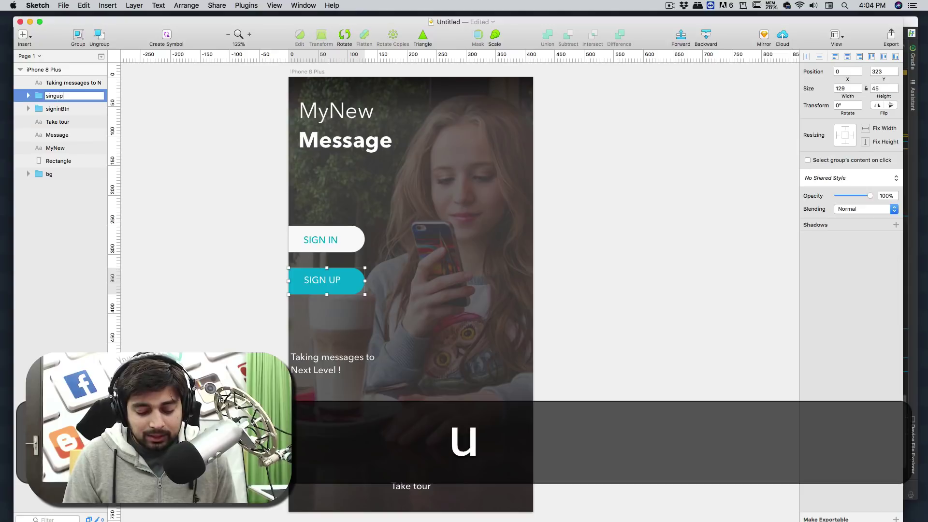
key(Return)
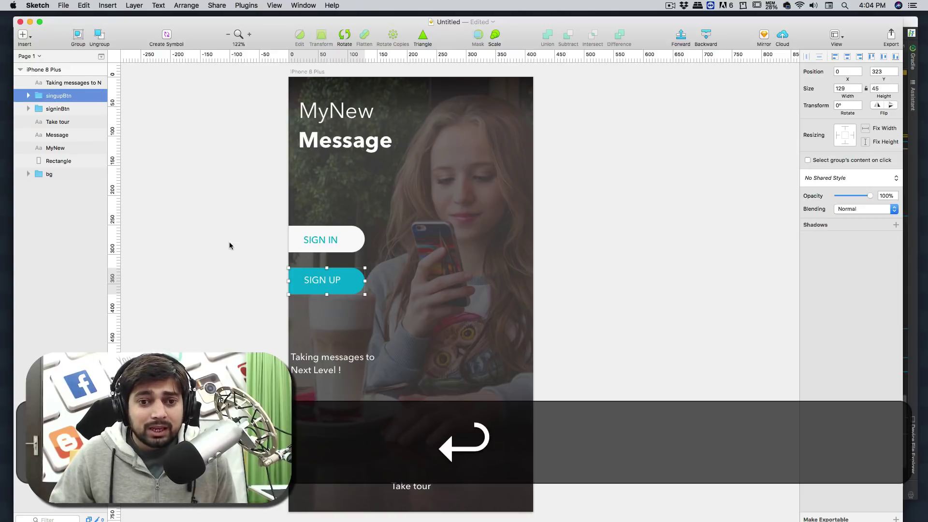
click(218, 244)
scroll(217, 245, down, 2)
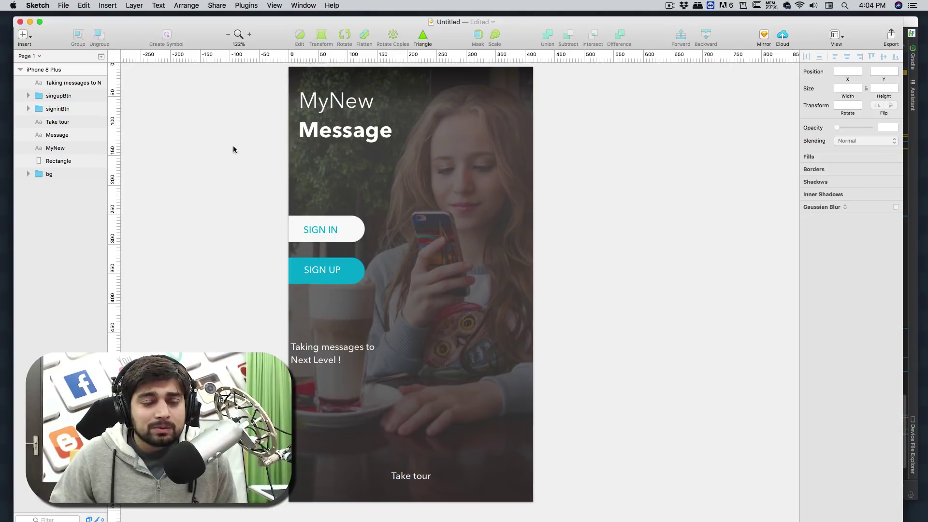
Make the iPhone 8 Plus artboard exportable as PNG at 1x and 2x
click(73, 71)
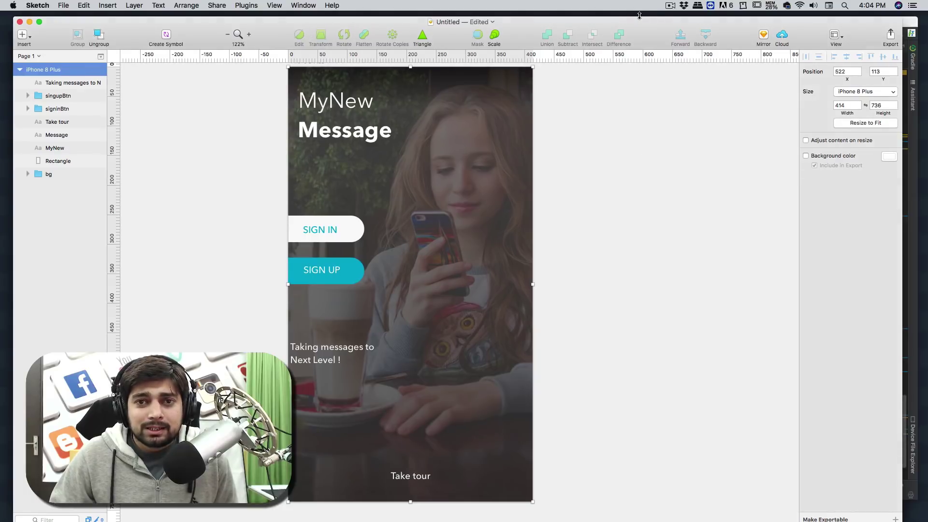
click(839, 519)
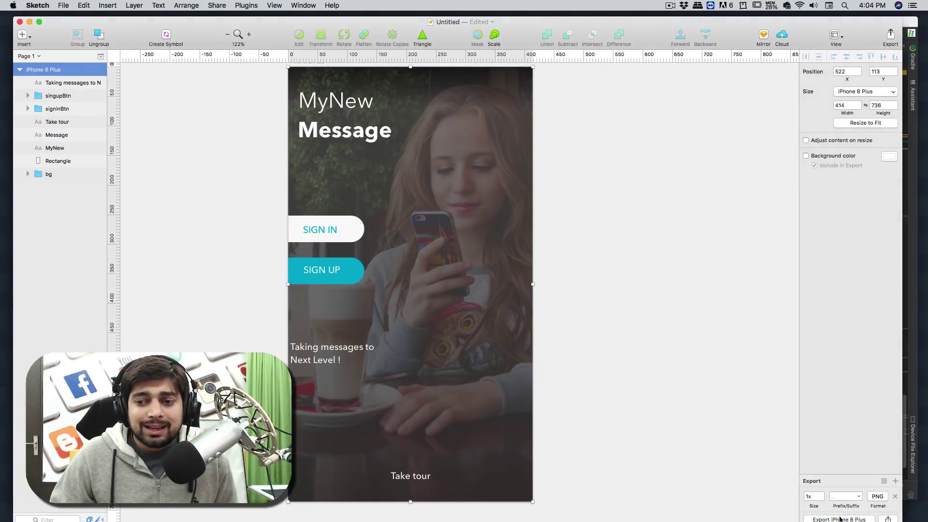
click(895, 481)
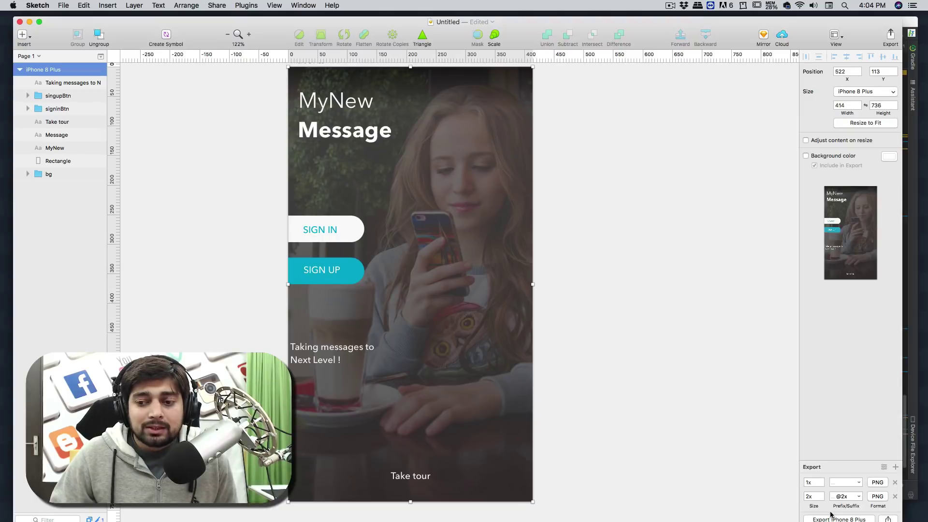
Export the artboard images to the Desktop
click(843, 520)
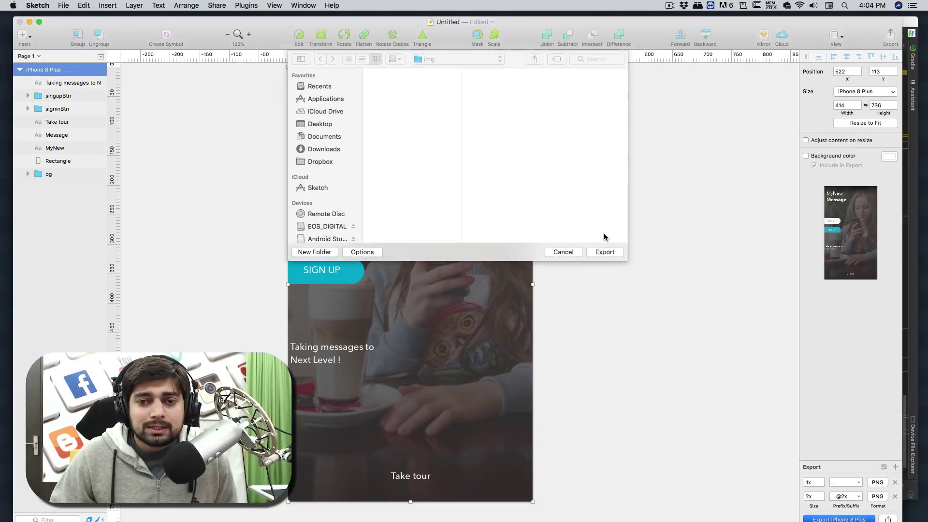
click(323, 124)
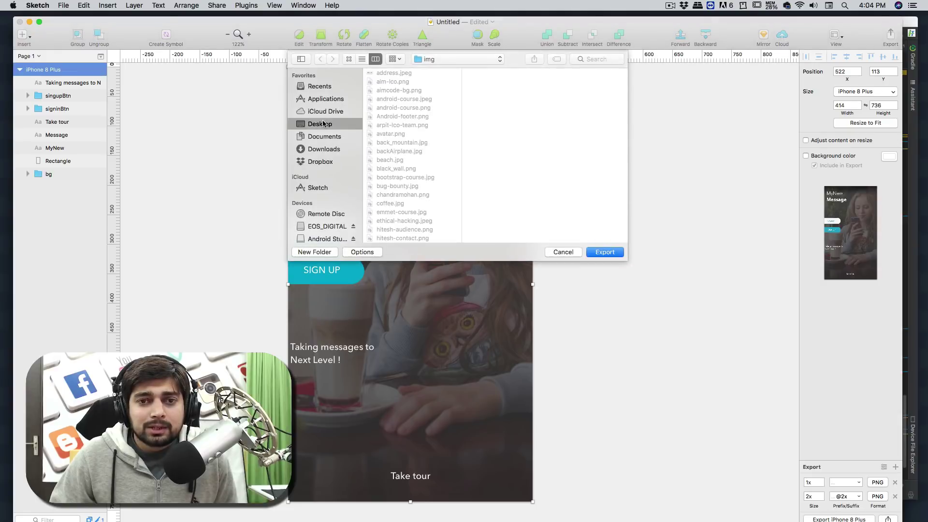
click(610, 255)
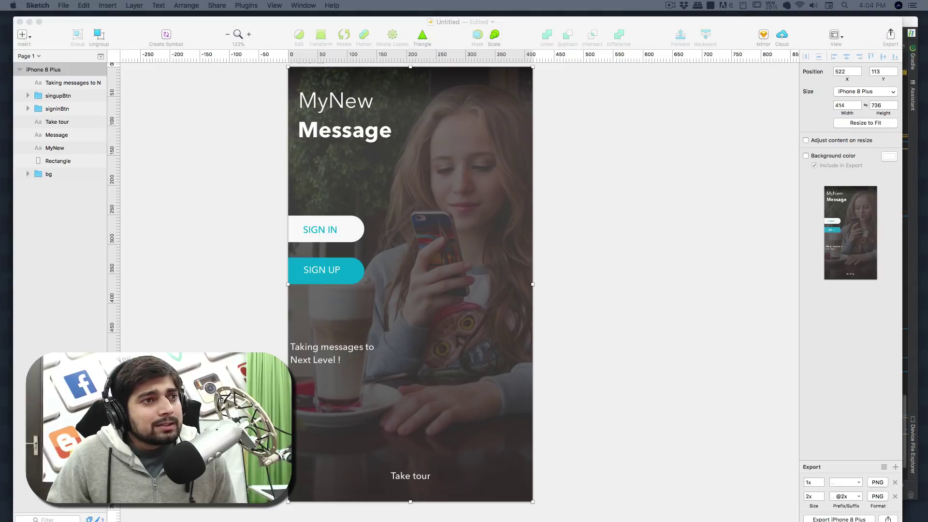
key(space)
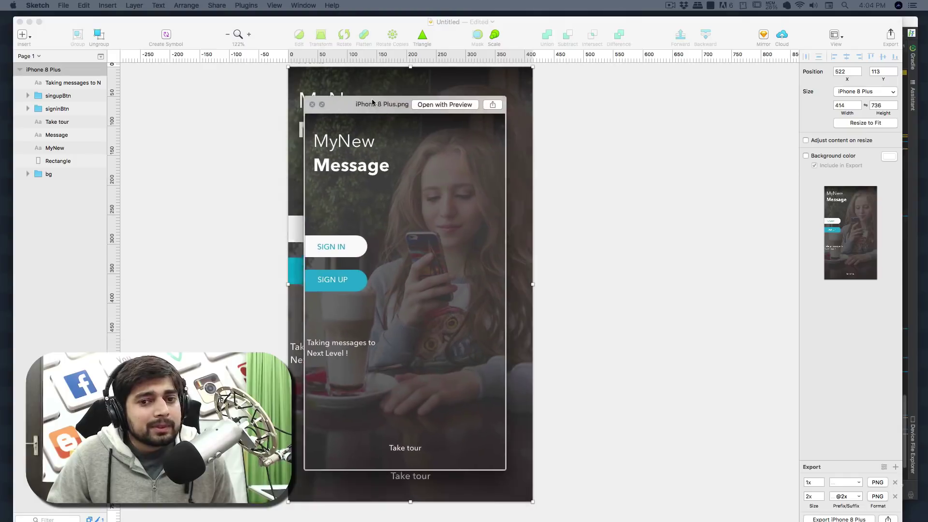
drag(434, 103, 381, 99)
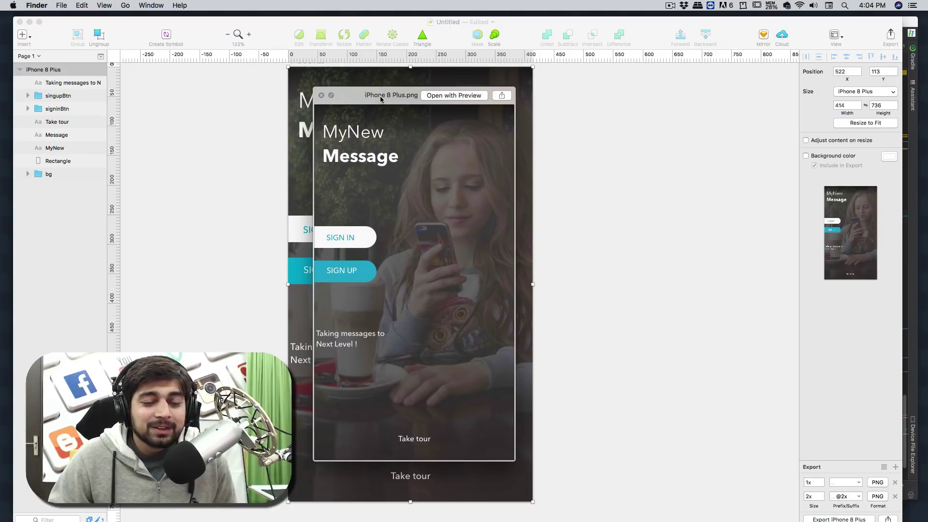
key(space)
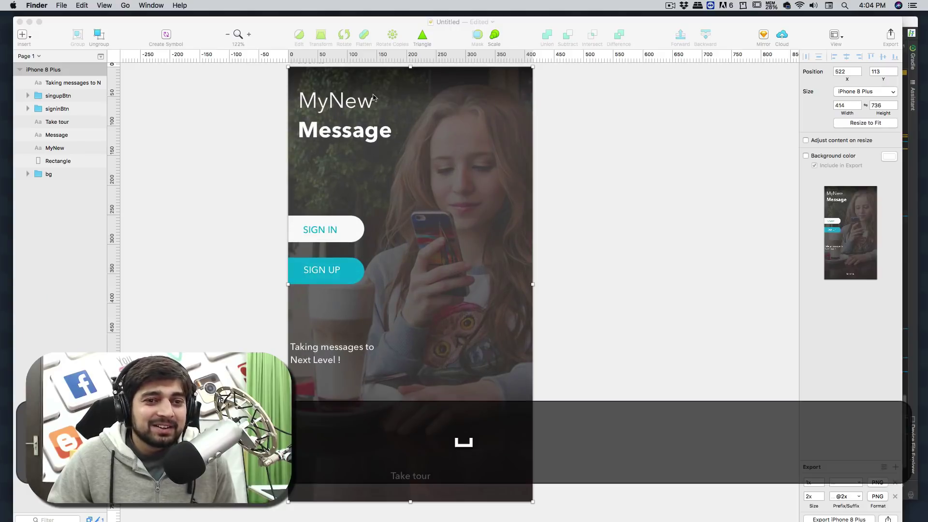
click(201, 141)
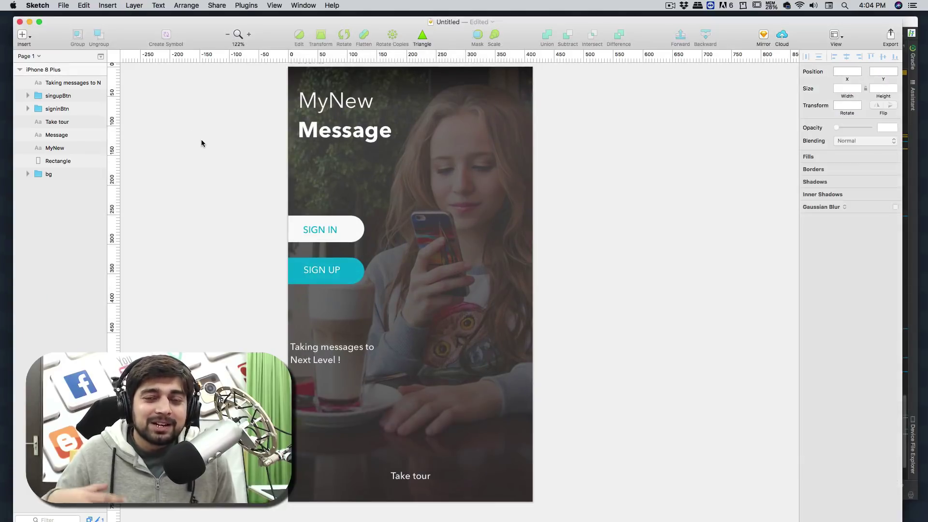